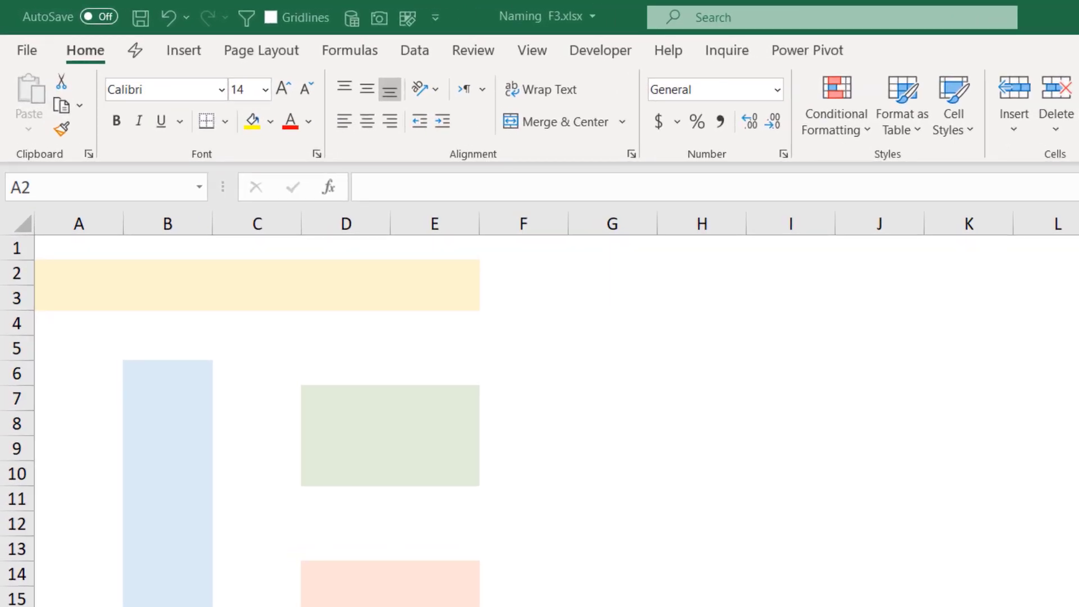
- Name the yellow range A2:E3 YellowR
left_click(79, 273)
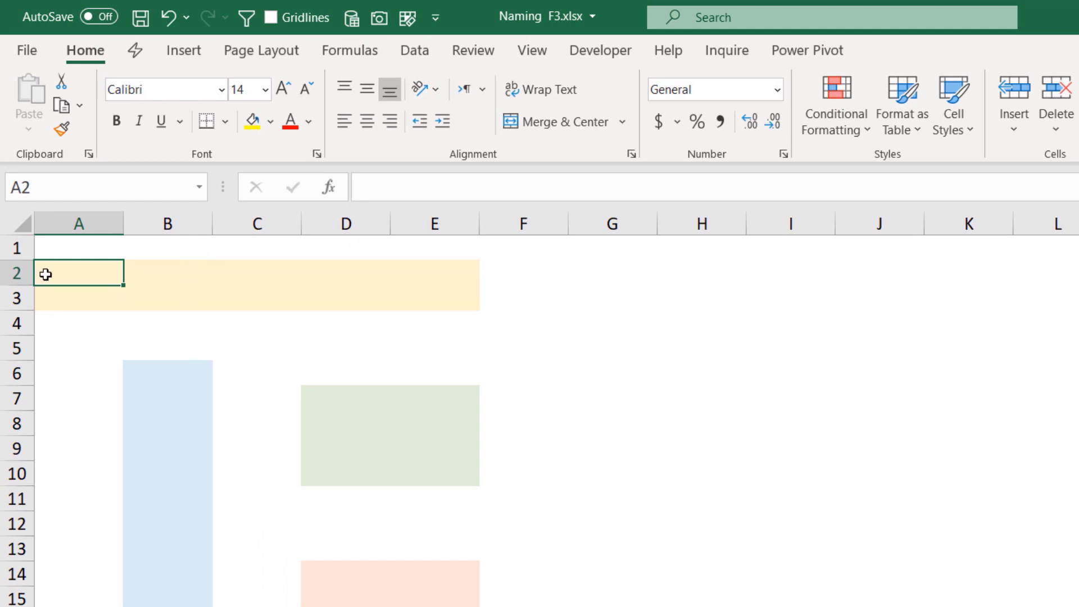
left_click_drag(64, 268, 400, 298)
key("alt+F3")
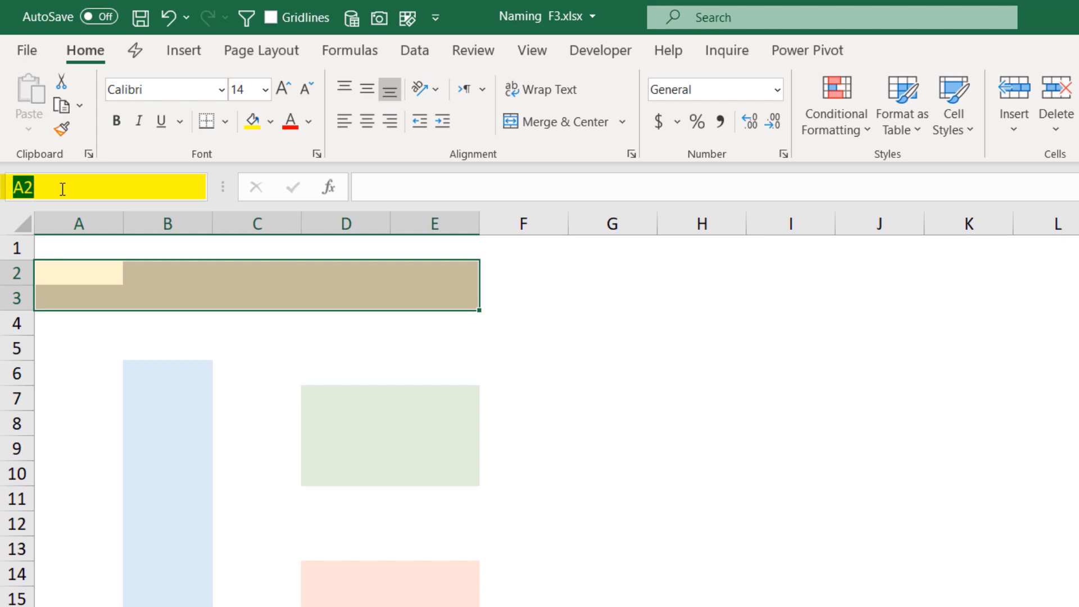
type("YellowR")
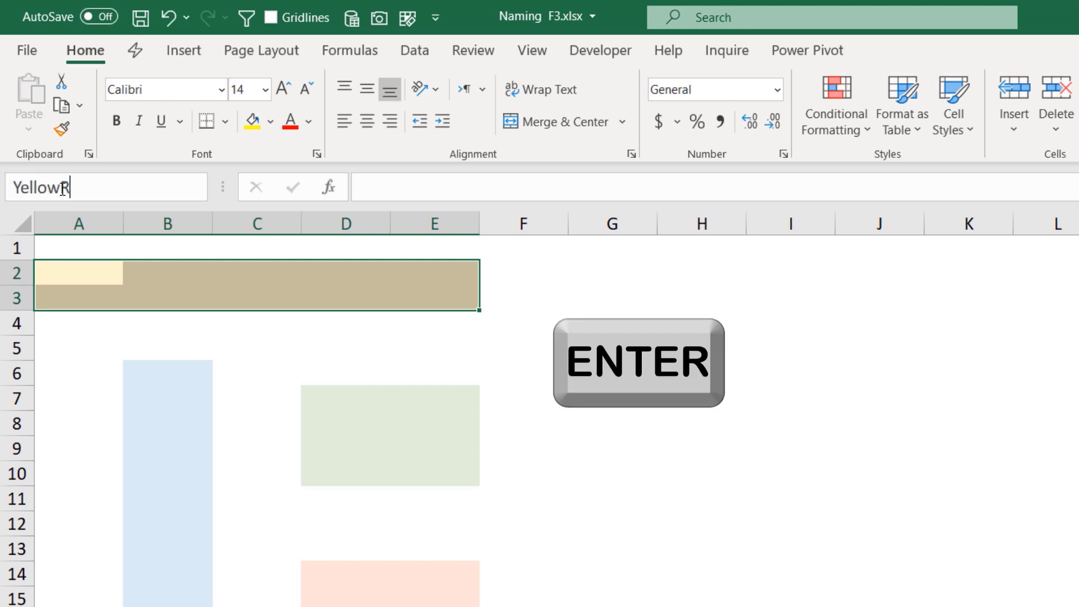
key("Return")
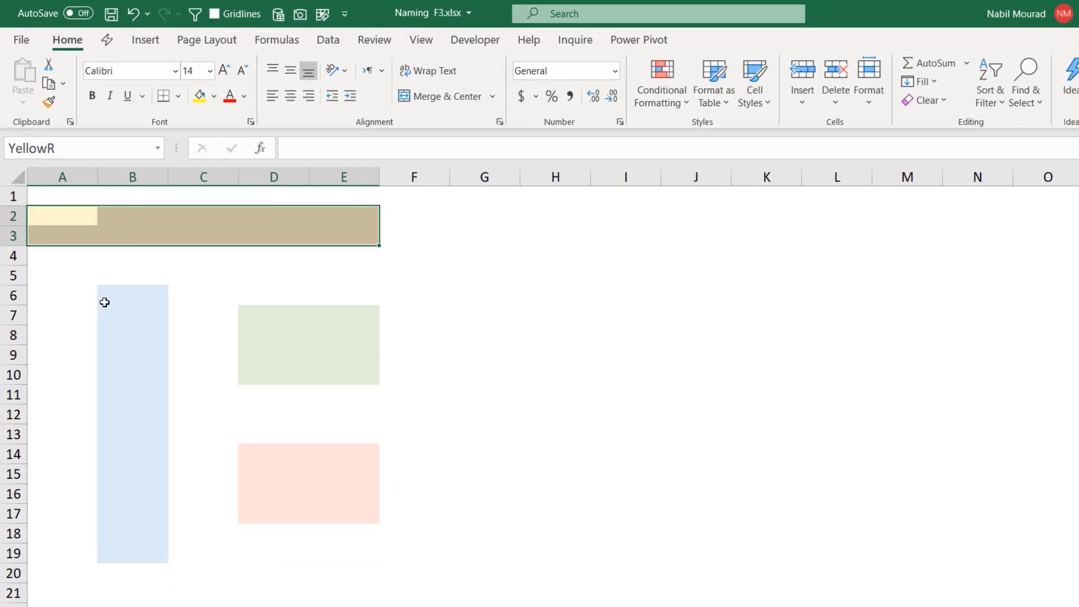
- Name the blue range B6:B19 BlueR
left_click_drag(104, 295, 124, 546)
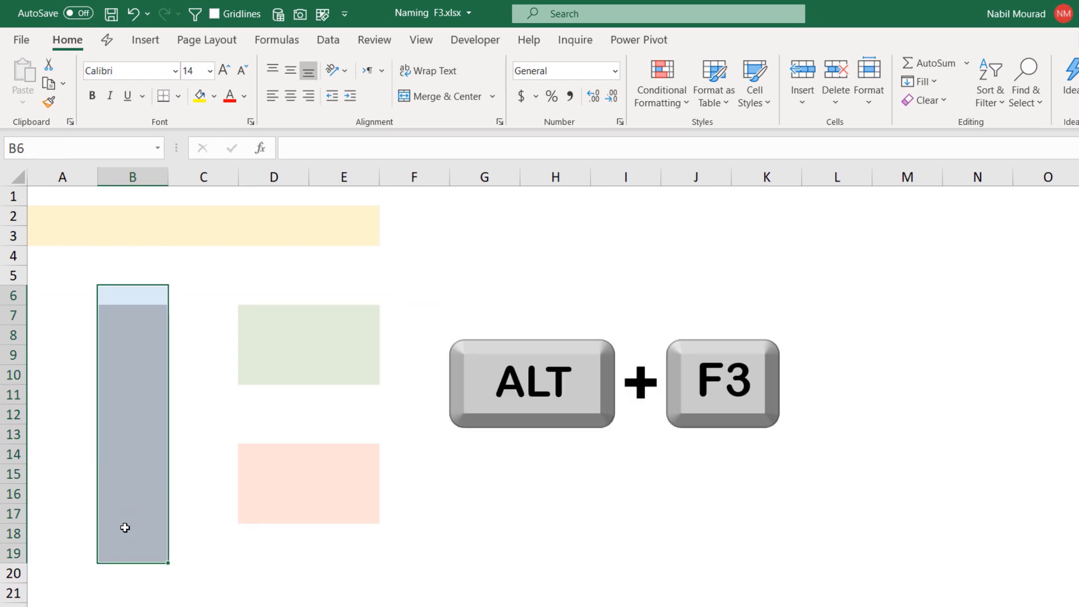
key("alt+F3")
type("BlueR")
key("Return")
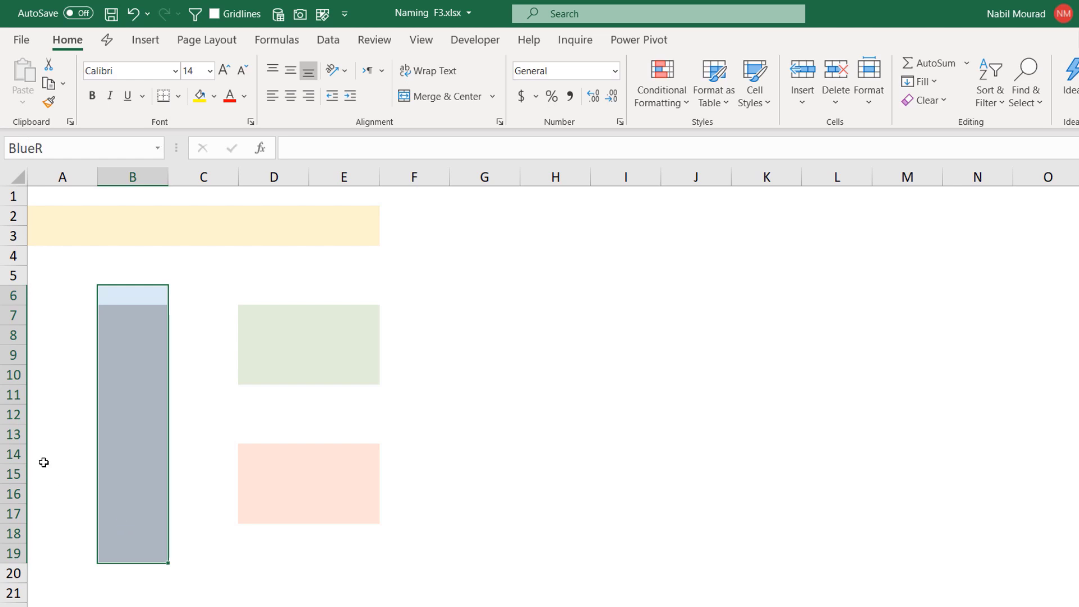
- Define the name GreenR with Workbook scope for the green range D7:E10
left_click_drag(257, 312, 355, 372)
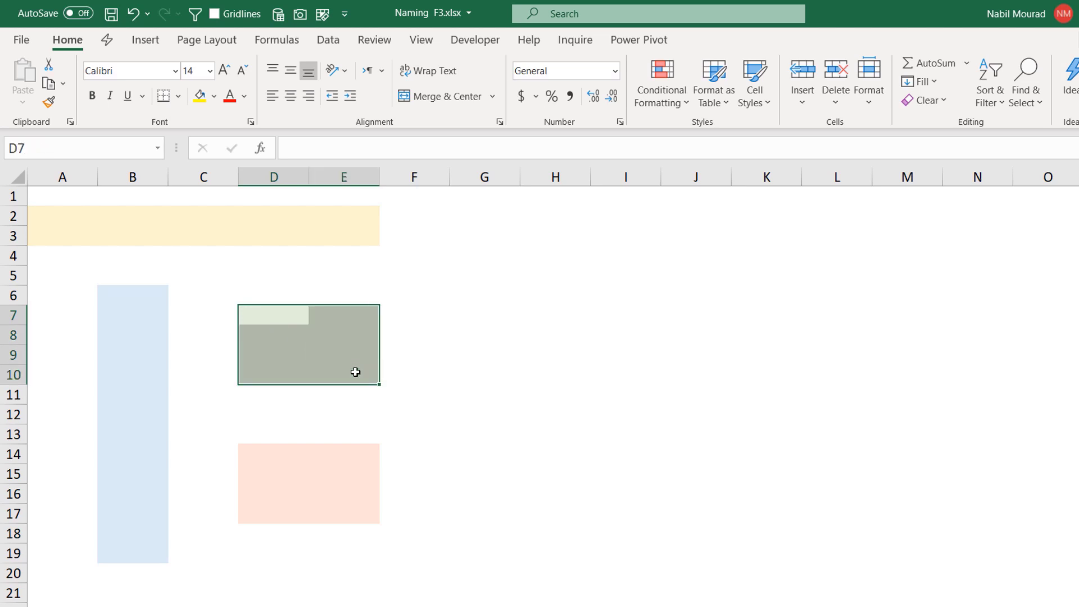
left_click(278, 41)
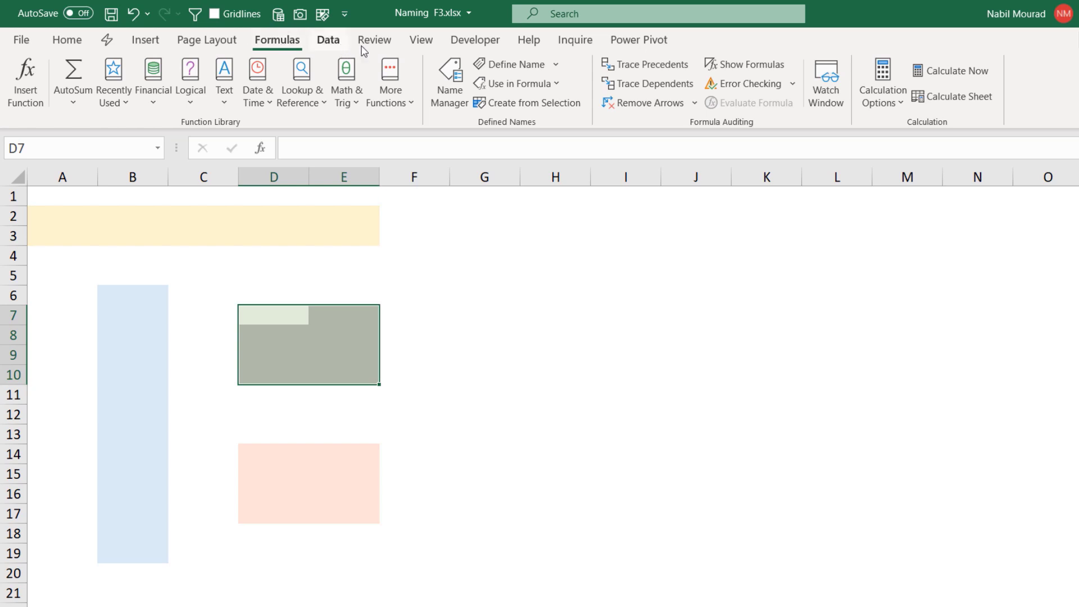
left_click(494, 65)
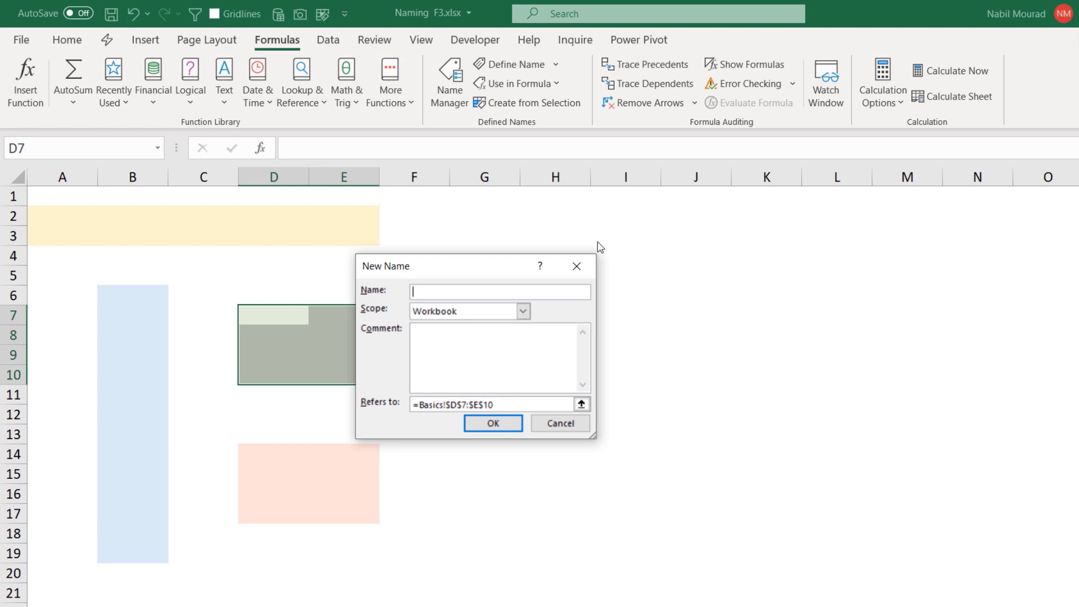
type("GreenR")
key("Return")
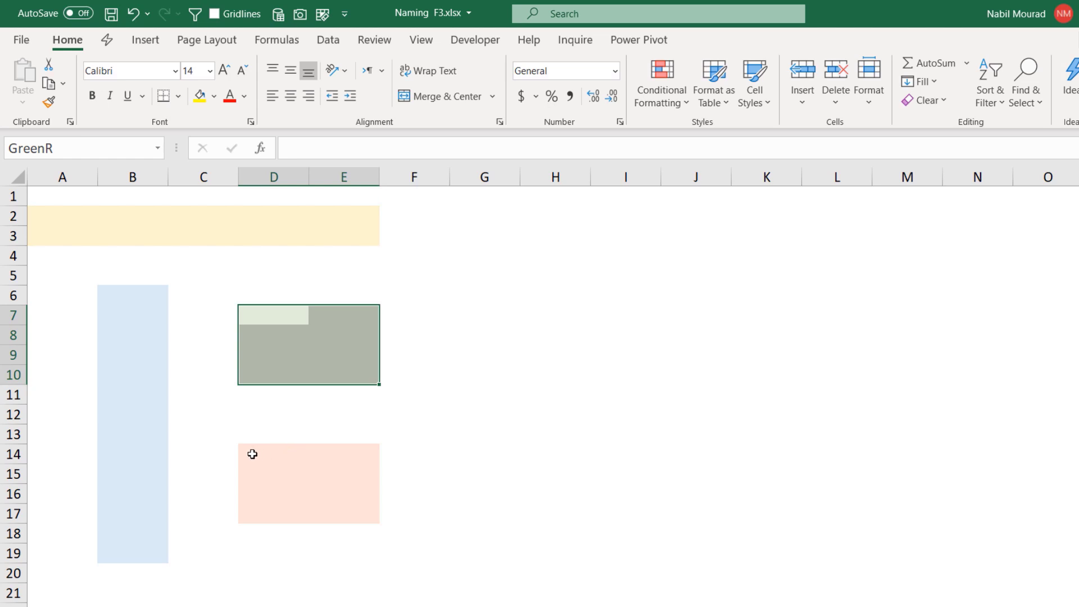
- Define the name RedR with Workbook scope for the red range D14:E17
left_click_drag(251, 453, 342, 505)
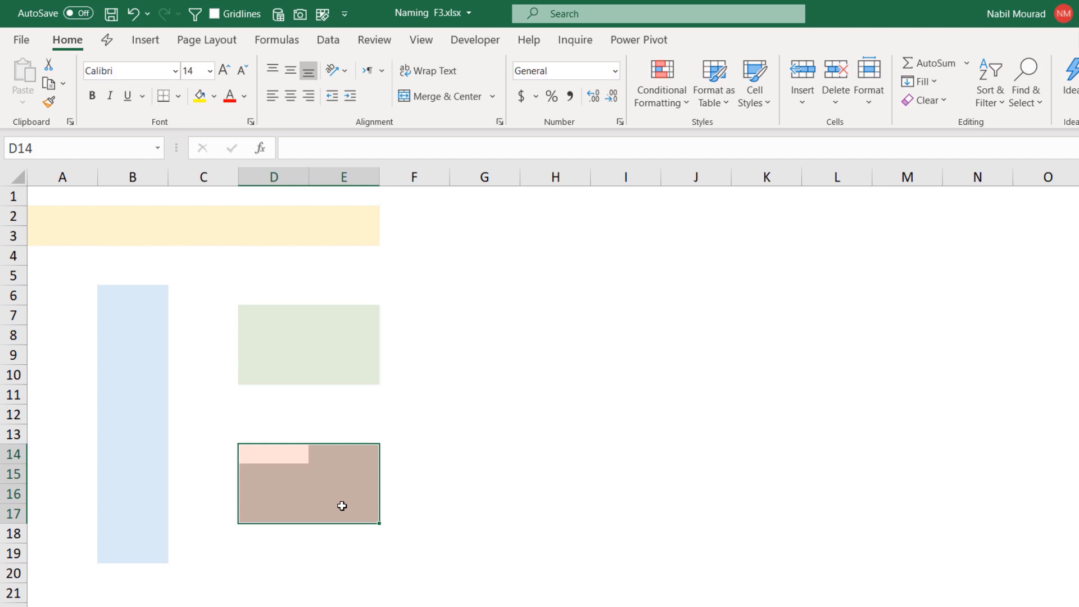
key("ctrl+alt+F3")
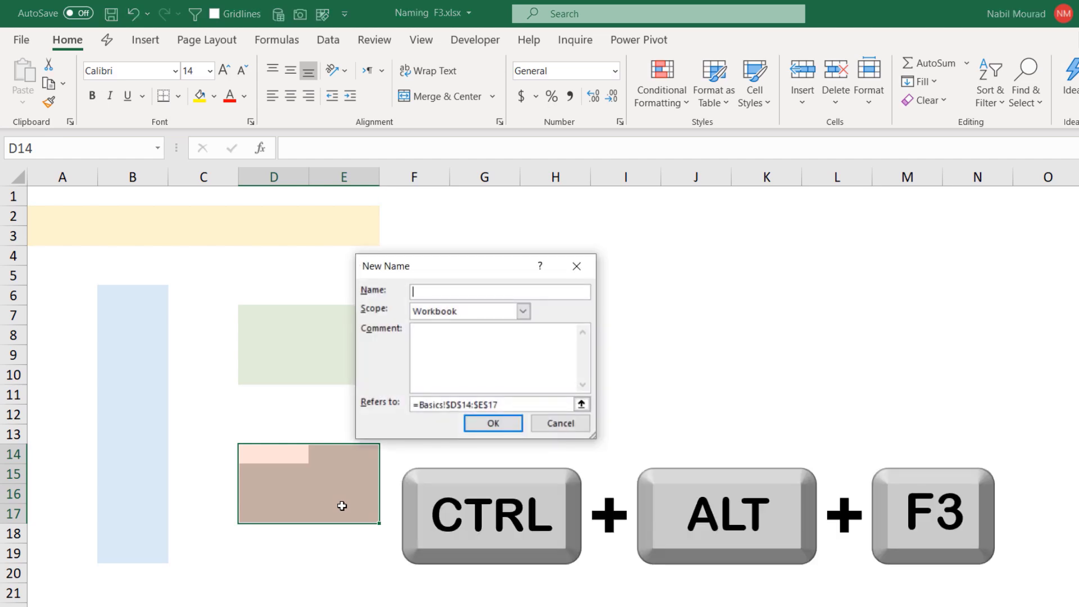
type("RedR")
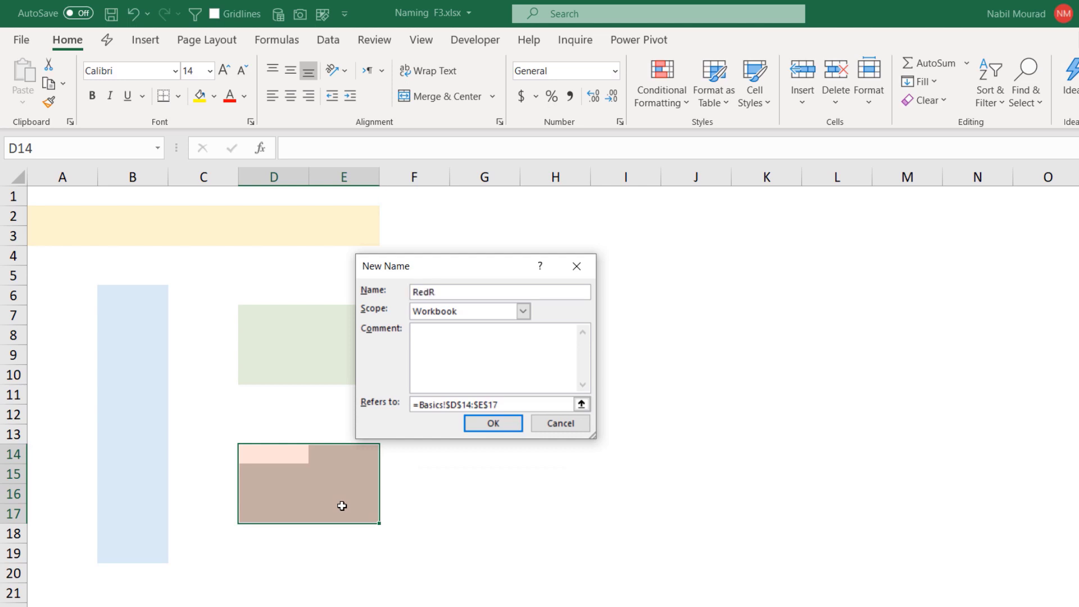
key("Return")
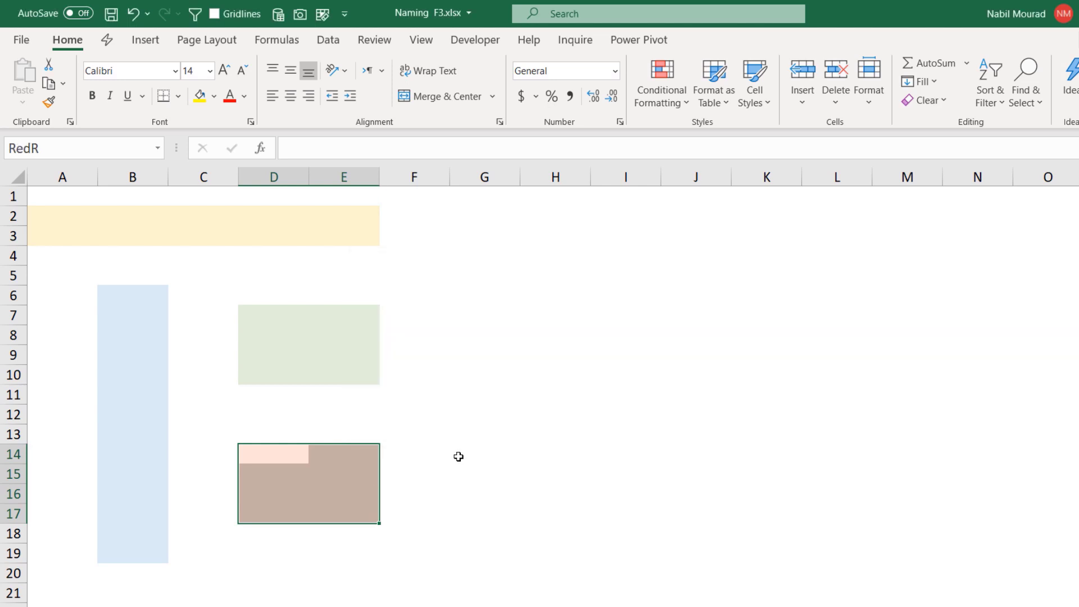
- From empty cell G14, jump to the named range GreenR using the list of defined names
left_click(457, 455)
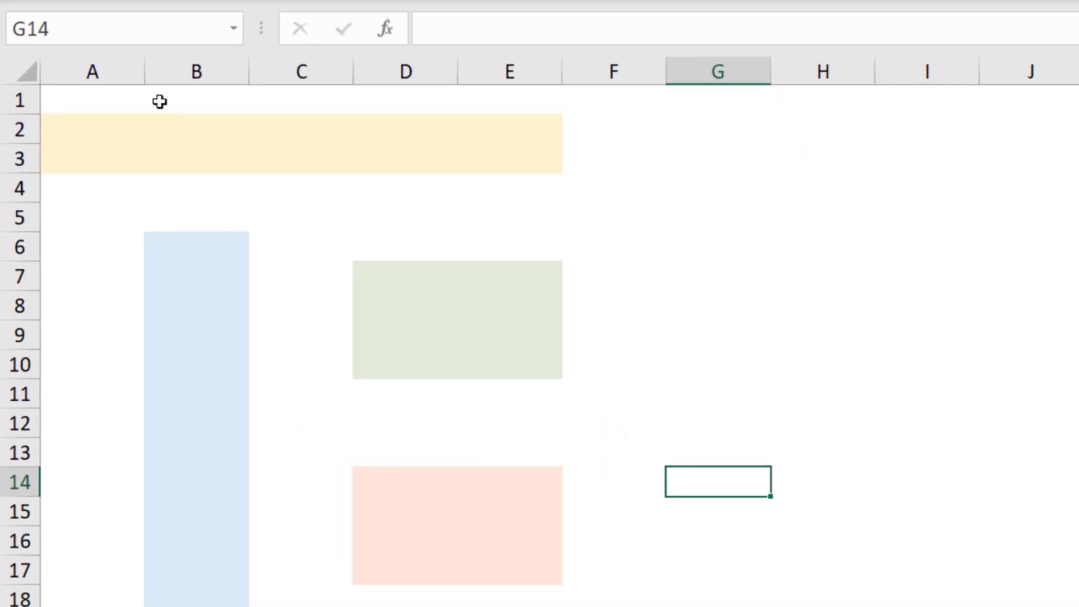
left_click(234, 29)
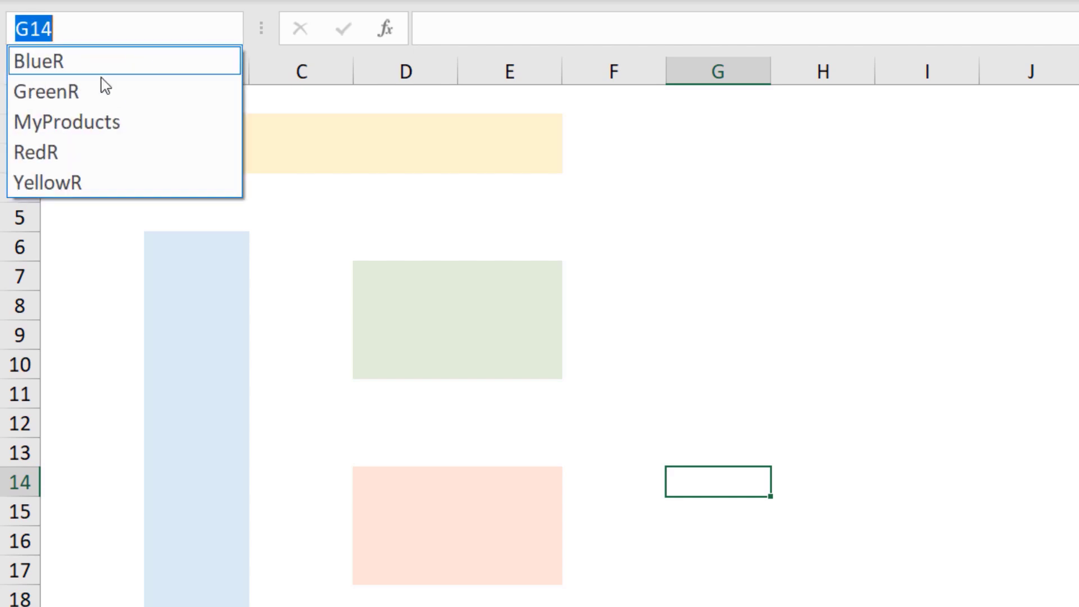
left_click(79, 92)
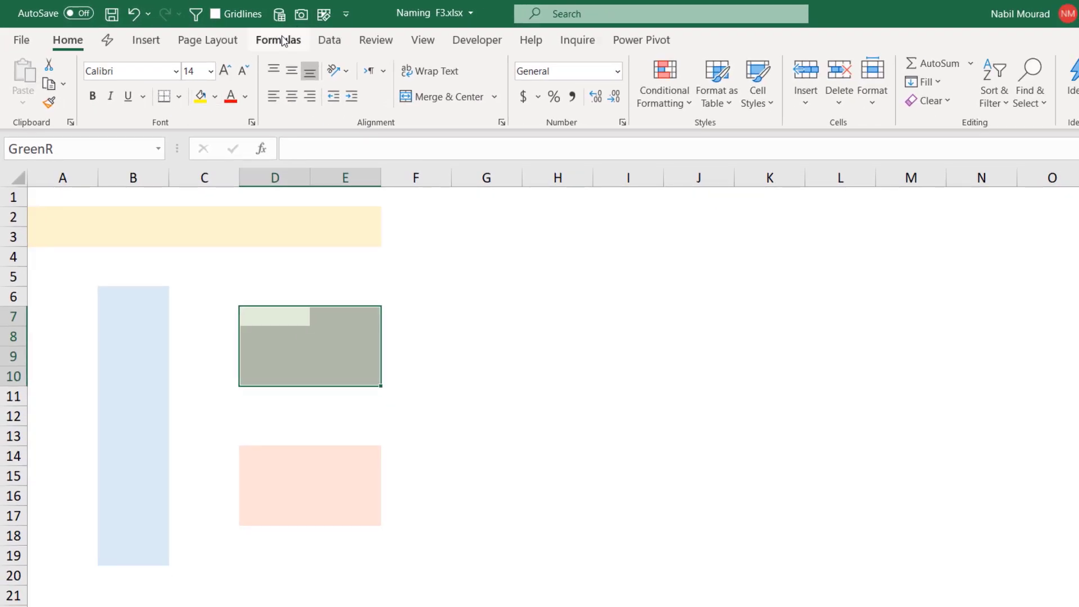
- Check which defined names are available for use in formulas
left_click(284, 41)
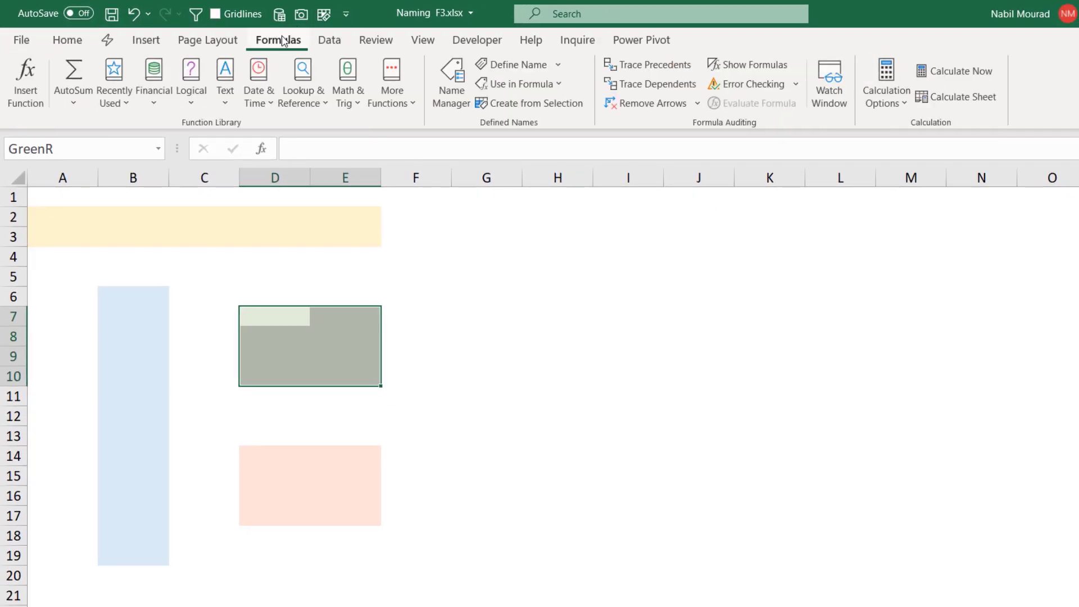
left_click(559, 84)
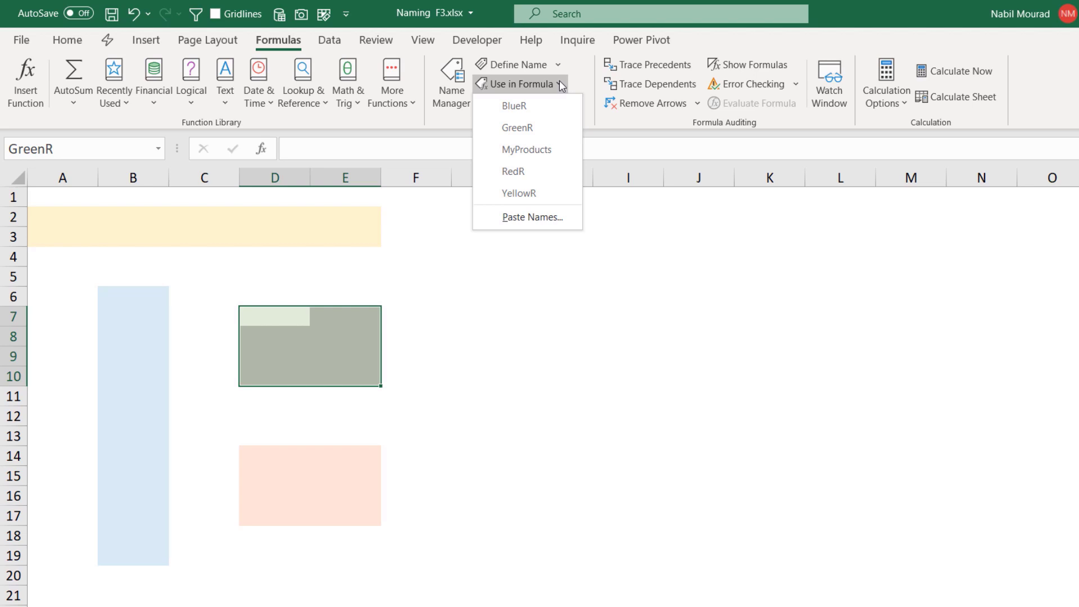
left_click(632, 227)
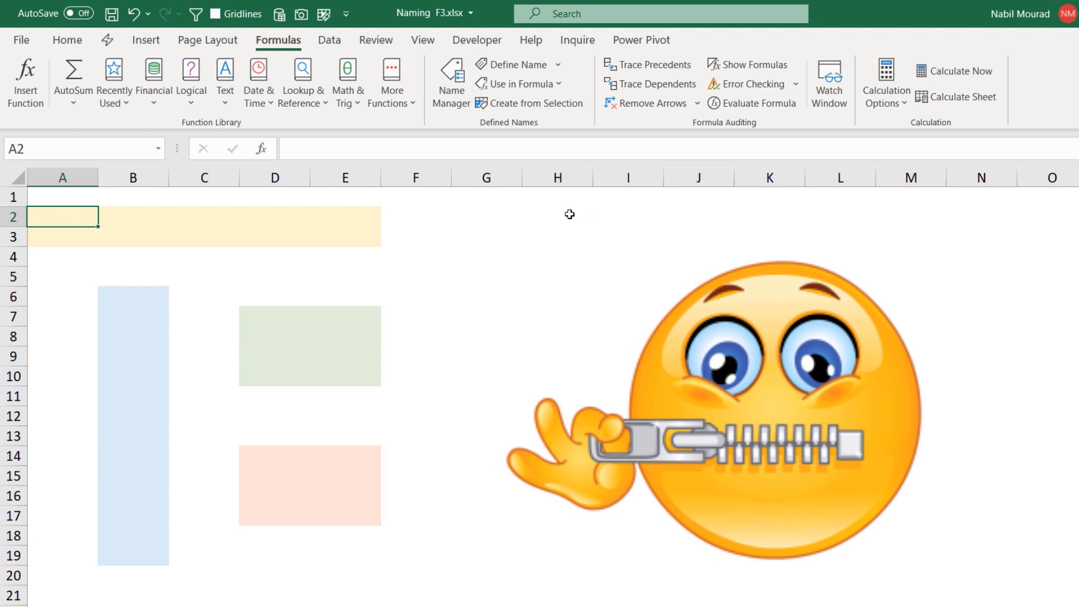
- Set the worksheet's zoom to a custom magnification of 39%
left_click(429, 40)
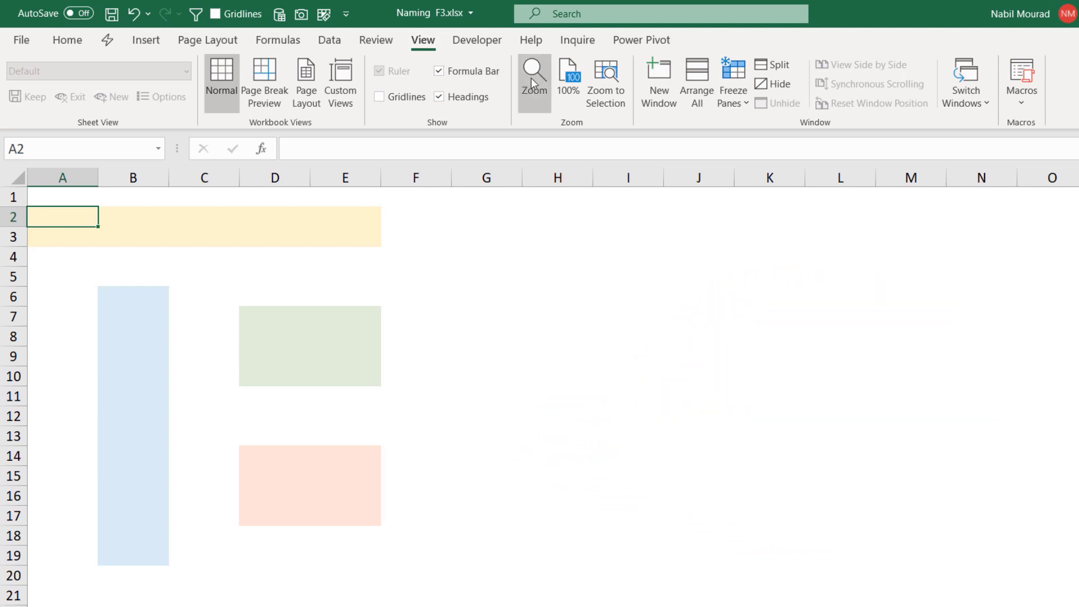
left_click(532, 79)
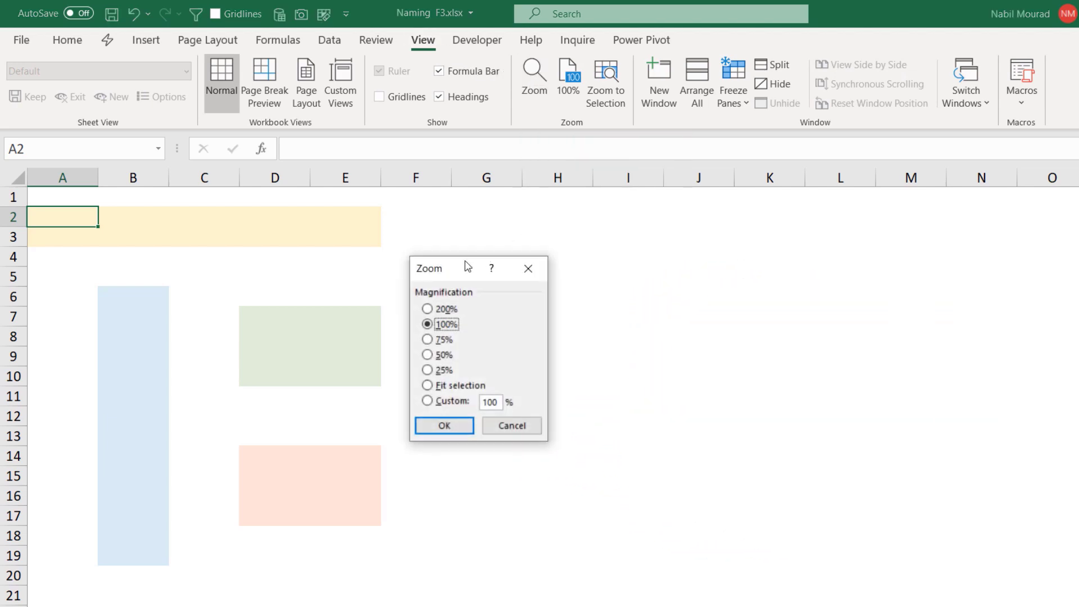
left_click_drag(464, 265, 499, 238)
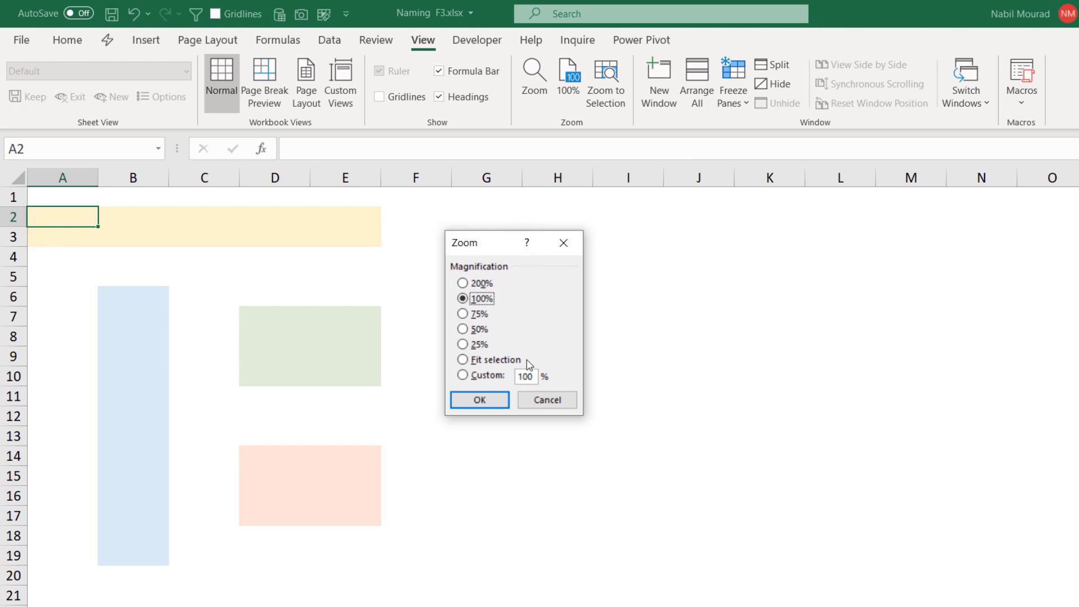
left_click_drag(535, 376, 516, 376)
type("39")
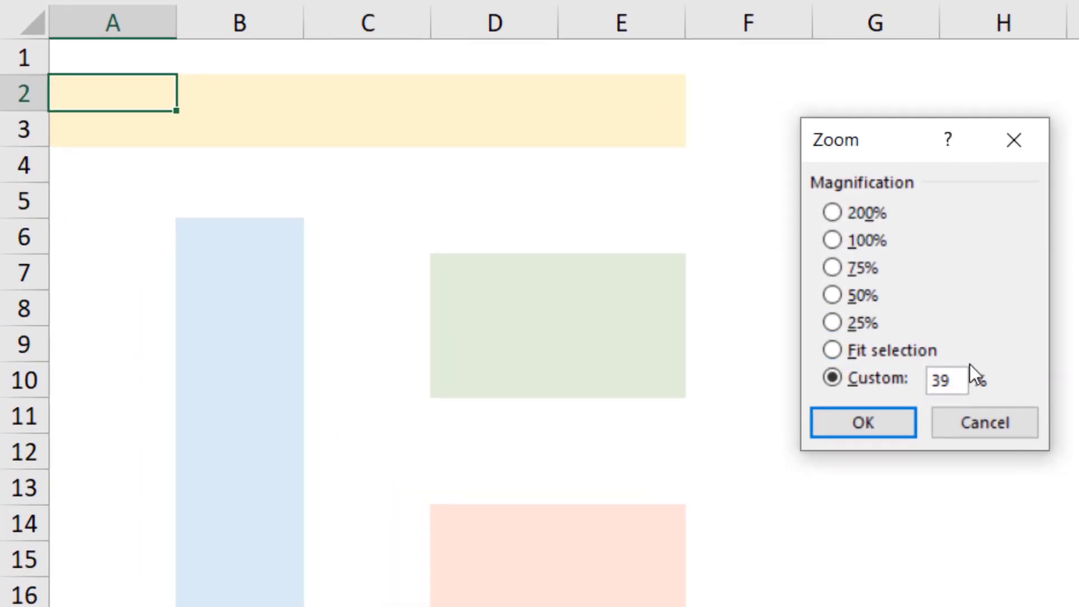
left_click(512, 401)
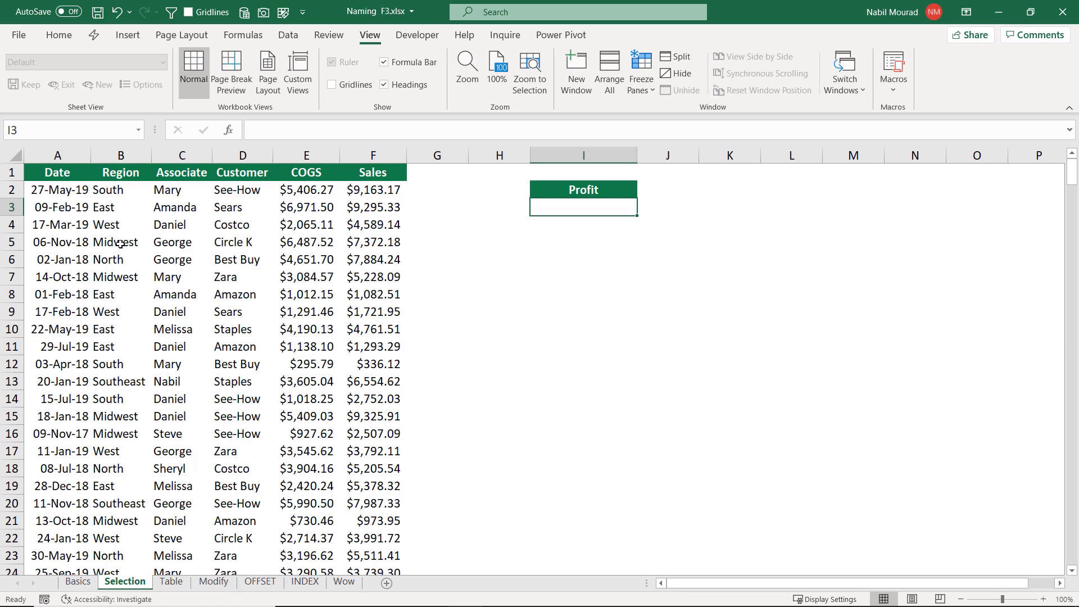
- Select the entire sales data range on the Selection sheet, from Date to Sales including the header row
left_click(164, 226)
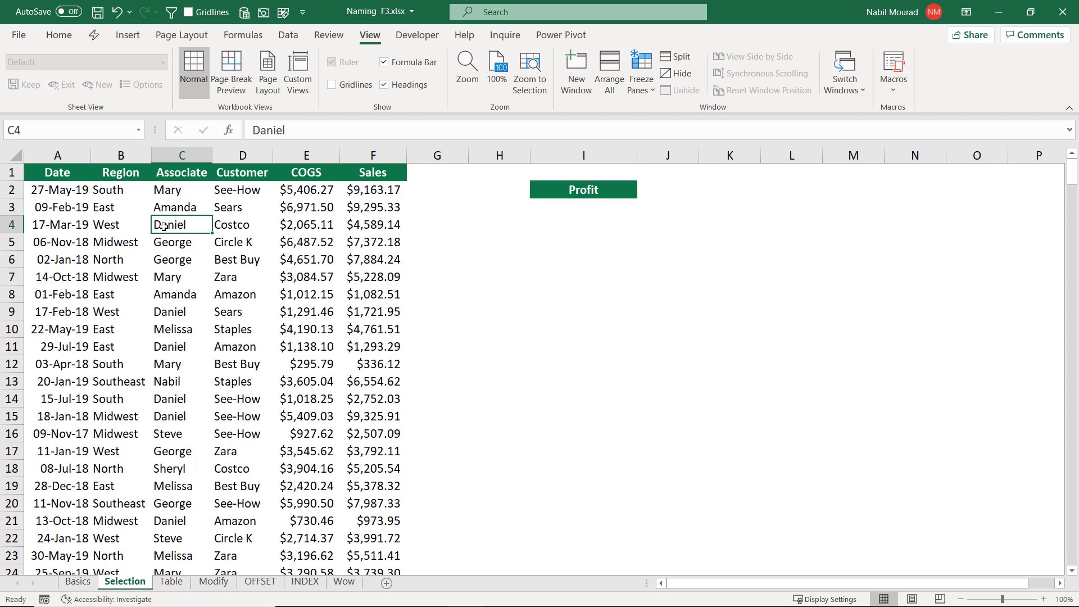
key("ctrl+a")
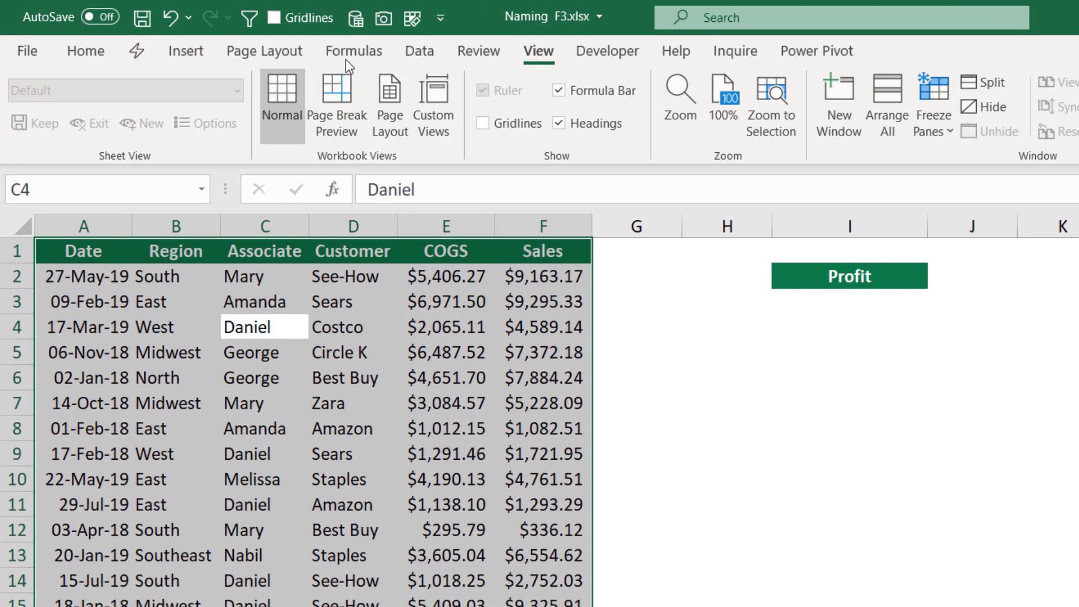
left_click(346, 55)
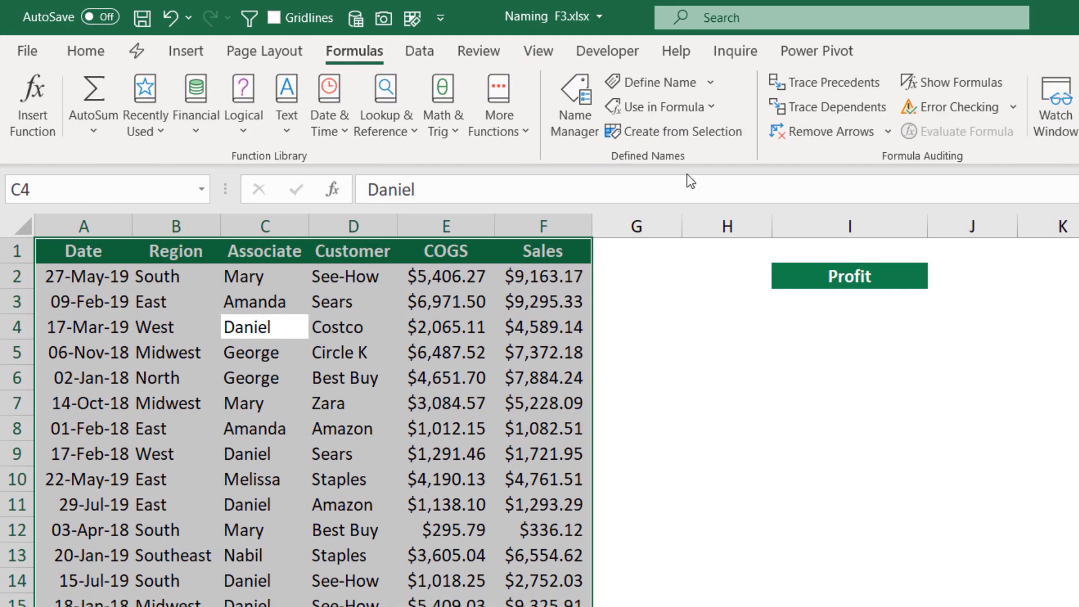
left_click(680, 135)
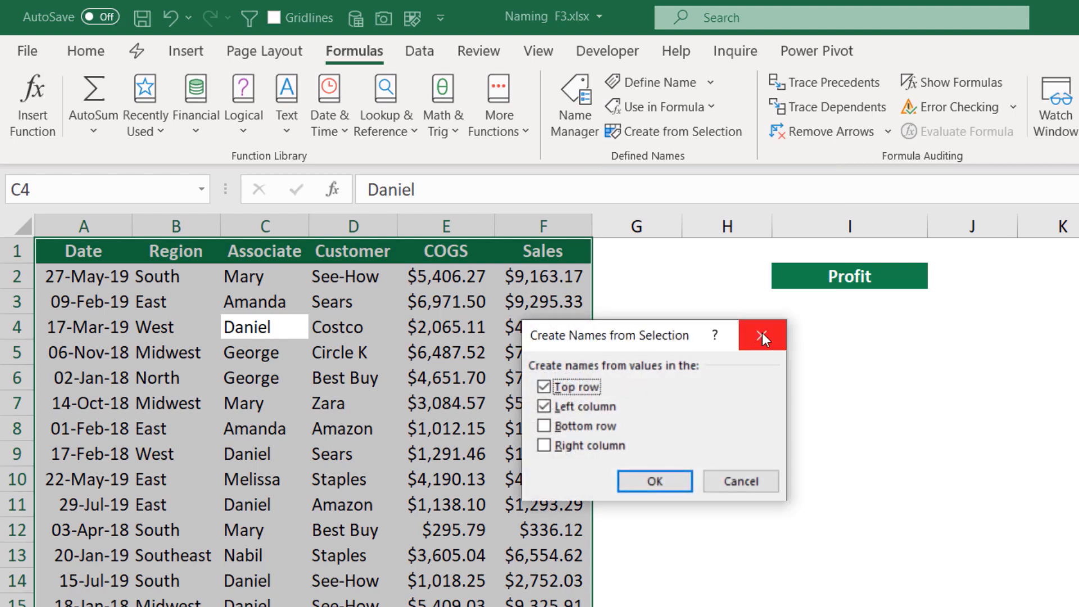
left_click(762, 335)
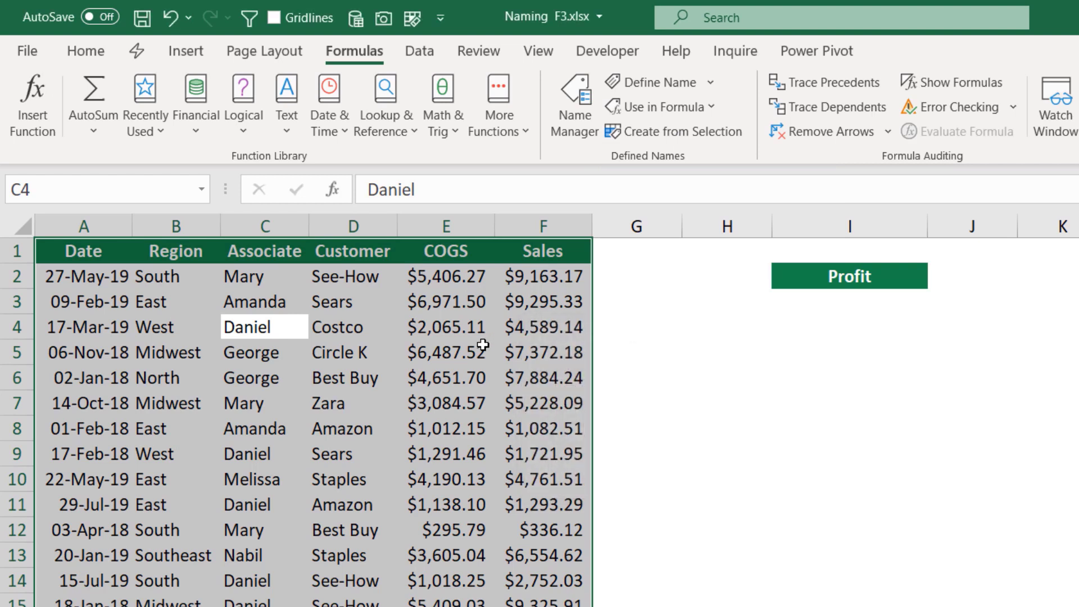
- Create named ranges from the selected data using only the top row headers, with the left column excluded
key("ctrl+shift+F3")
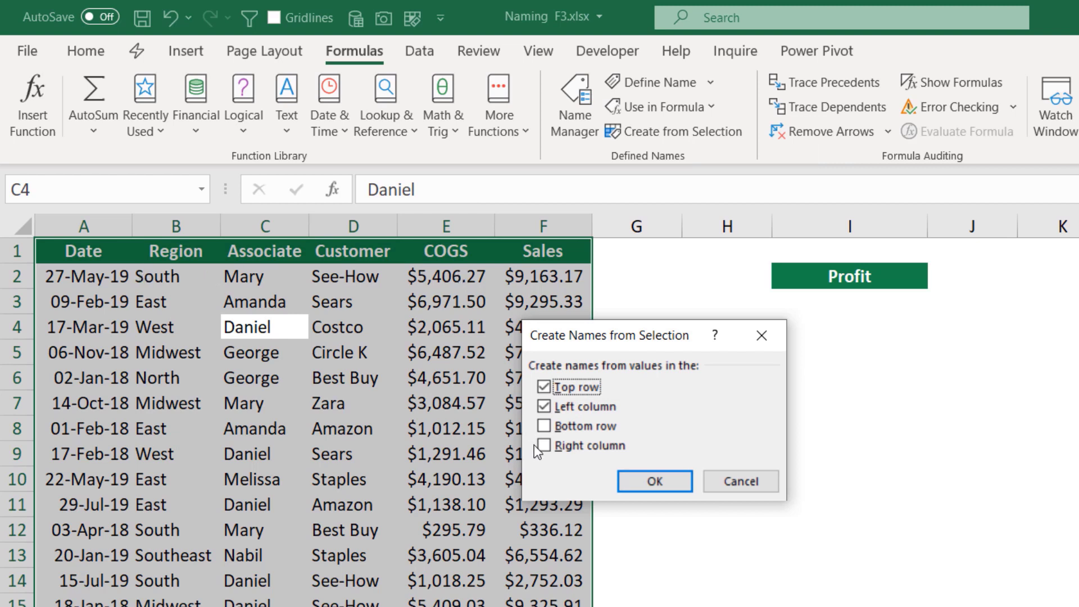
left_click(544, 407)
left_click(643, 482)
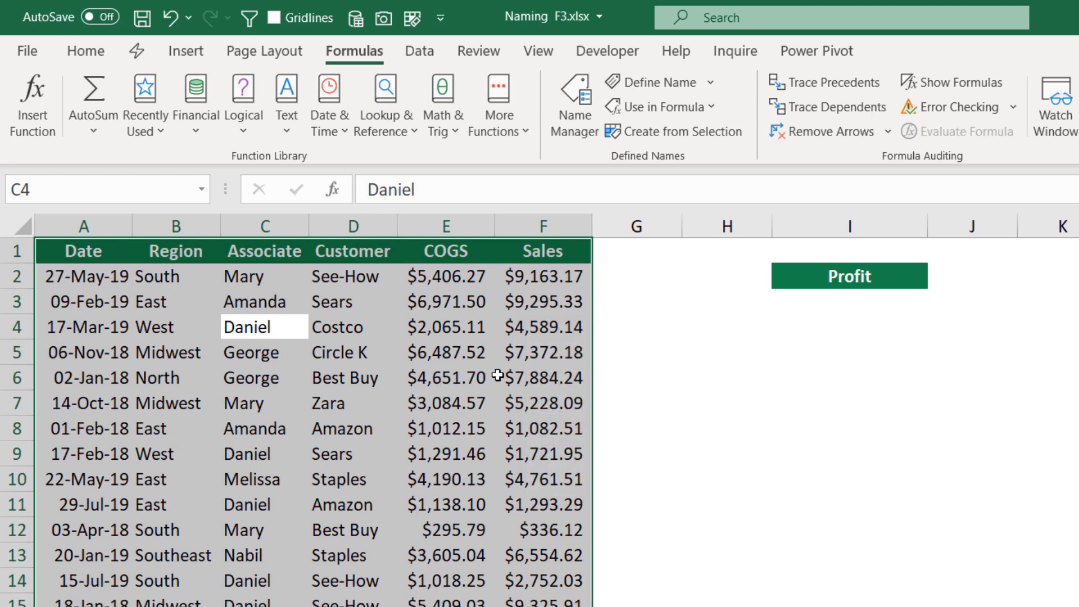
- Jump to the named range Region to check which cells it covers
left_click(204, 189)
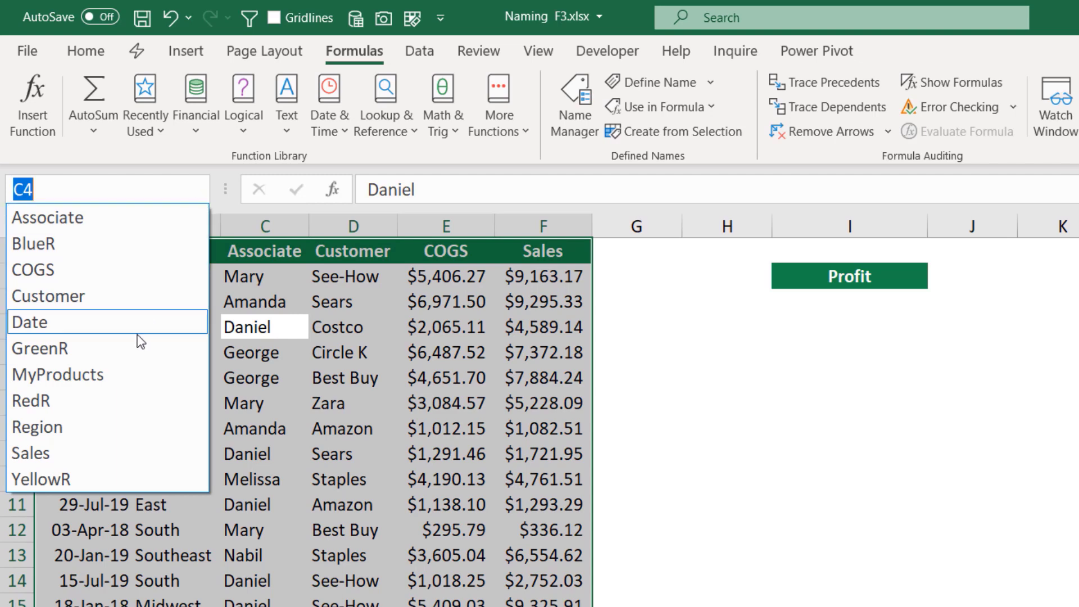
left_click(63, 426)
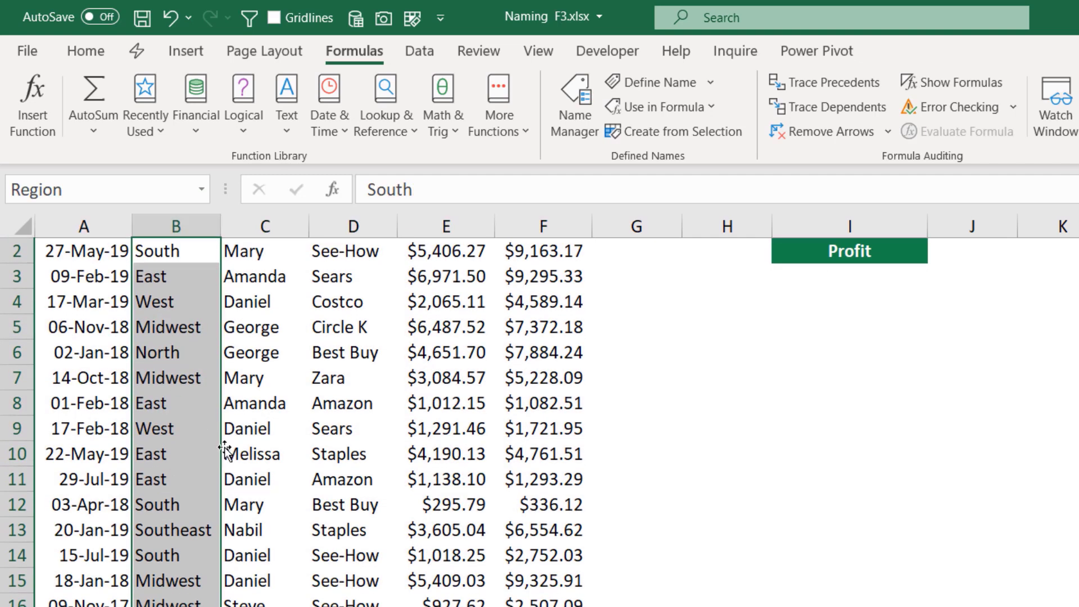
scroll(335, 408, "up", 1)
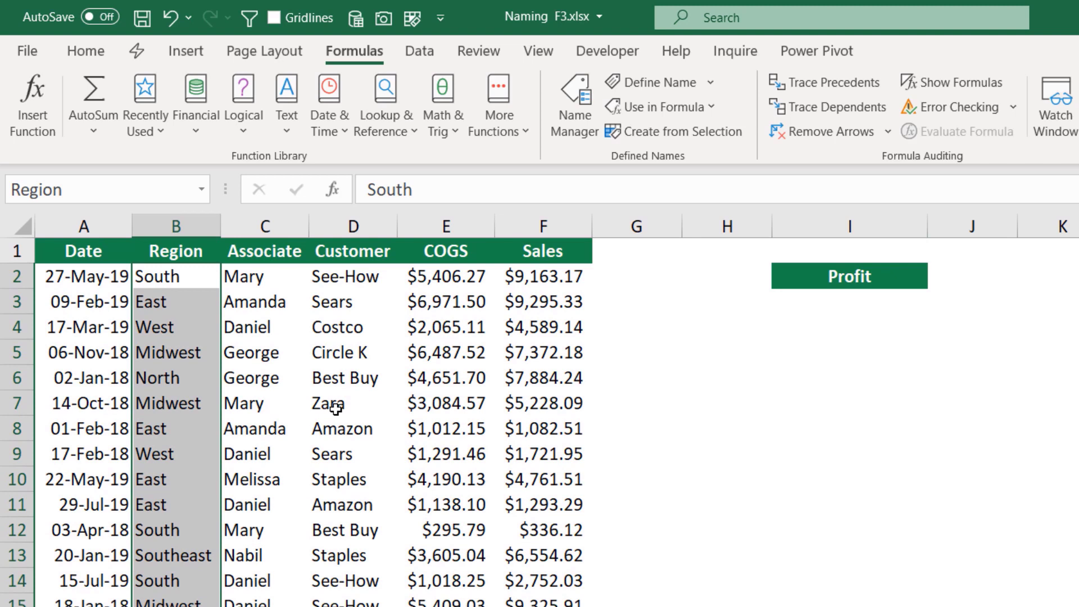
- Calculate total profit in cell I3 under Profit with the formula =SUM(Sales-COGS), using the named ranges
left_click(796, 304)
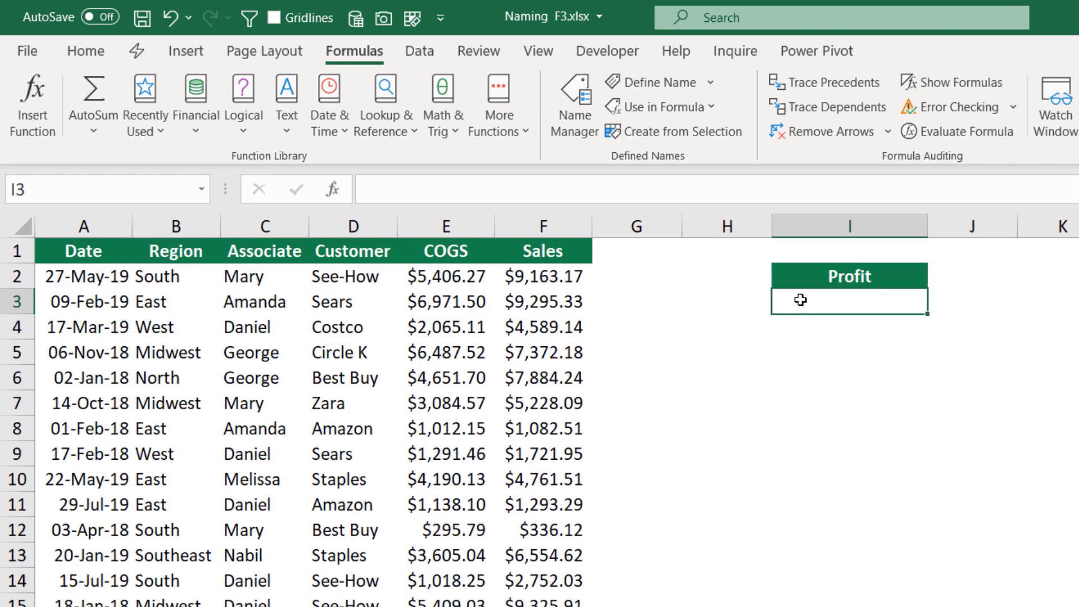
type("=sum")
key("Tab")
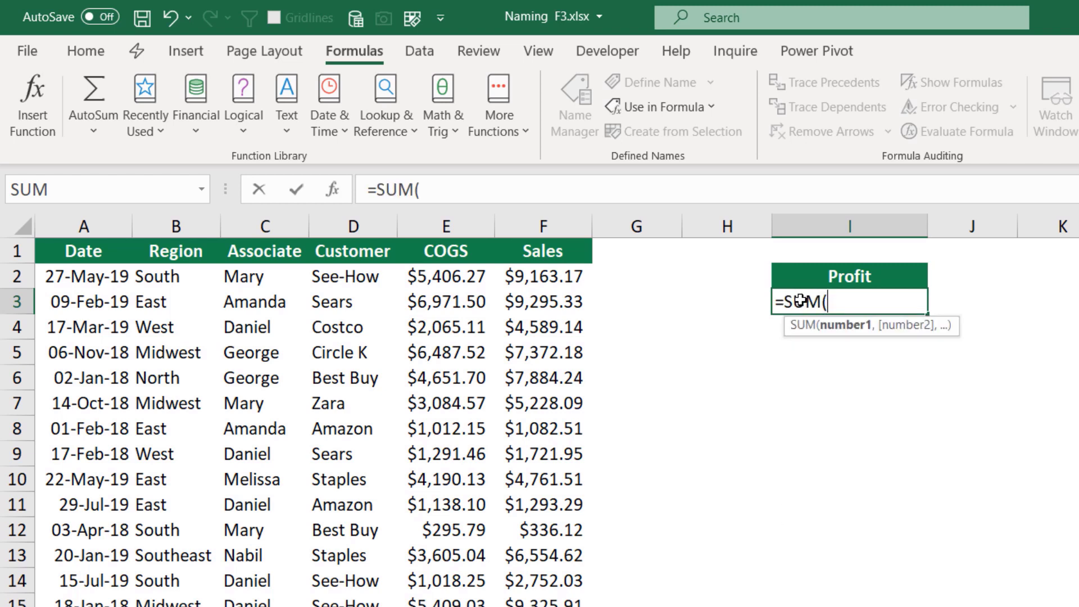
type("s")
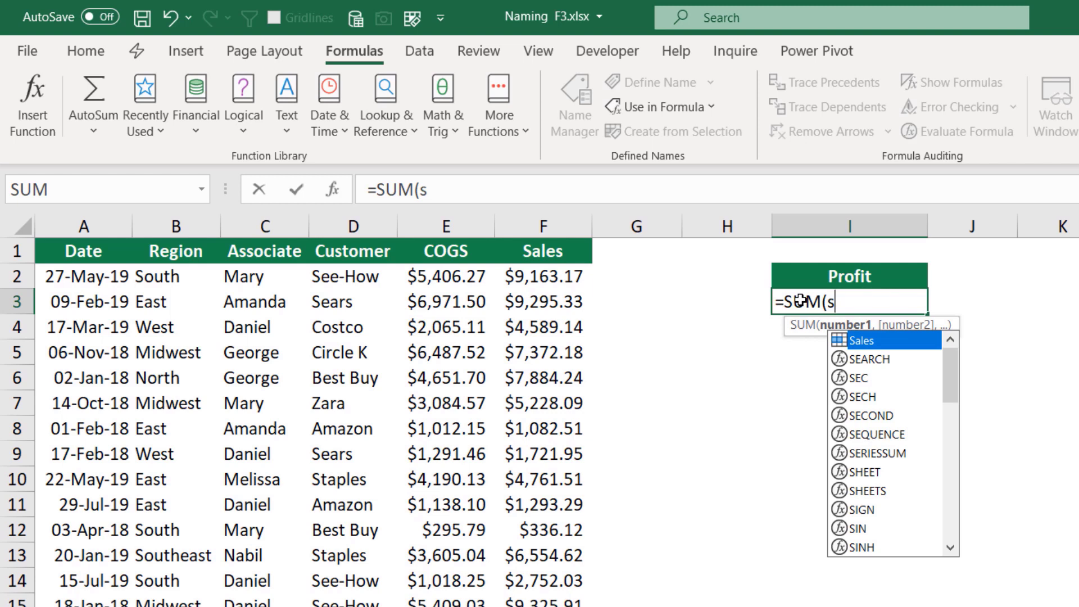
key("BackSpace")
type("S")
key("Tab")
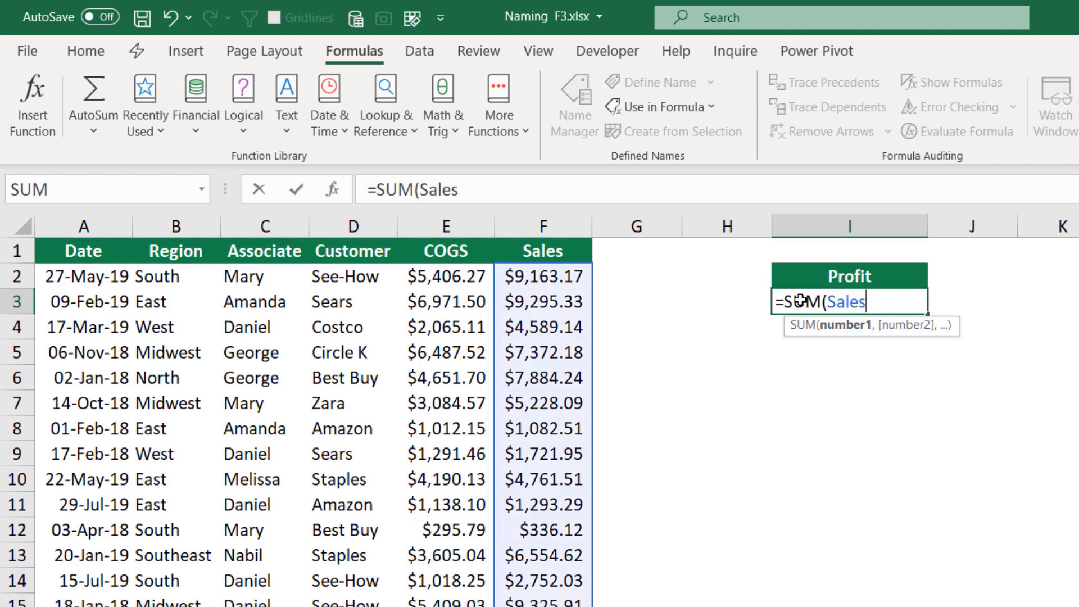
type("-co")
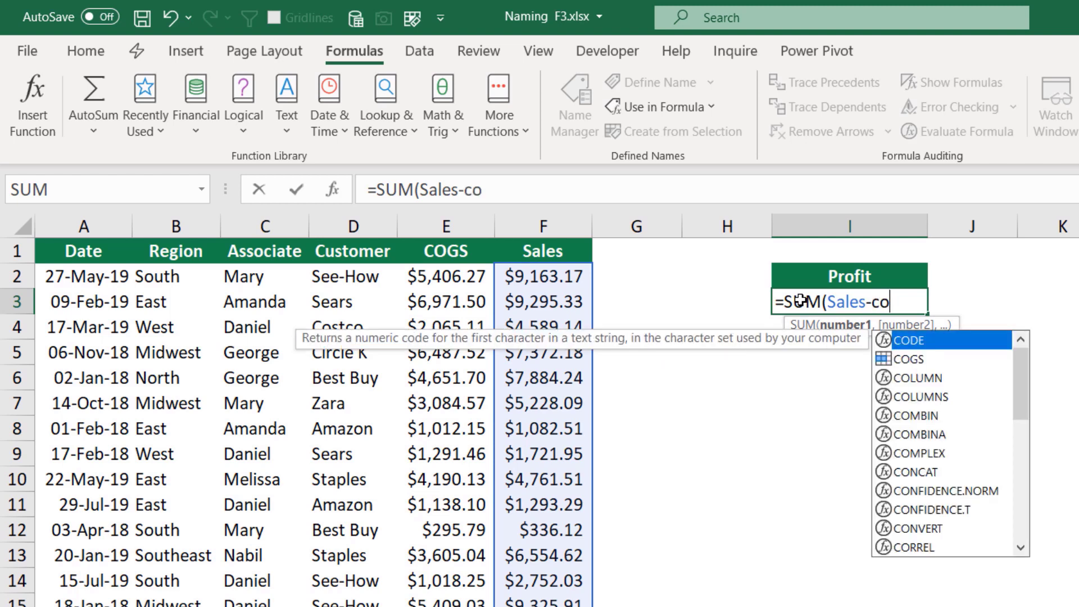
key("Down")
key("Tab")
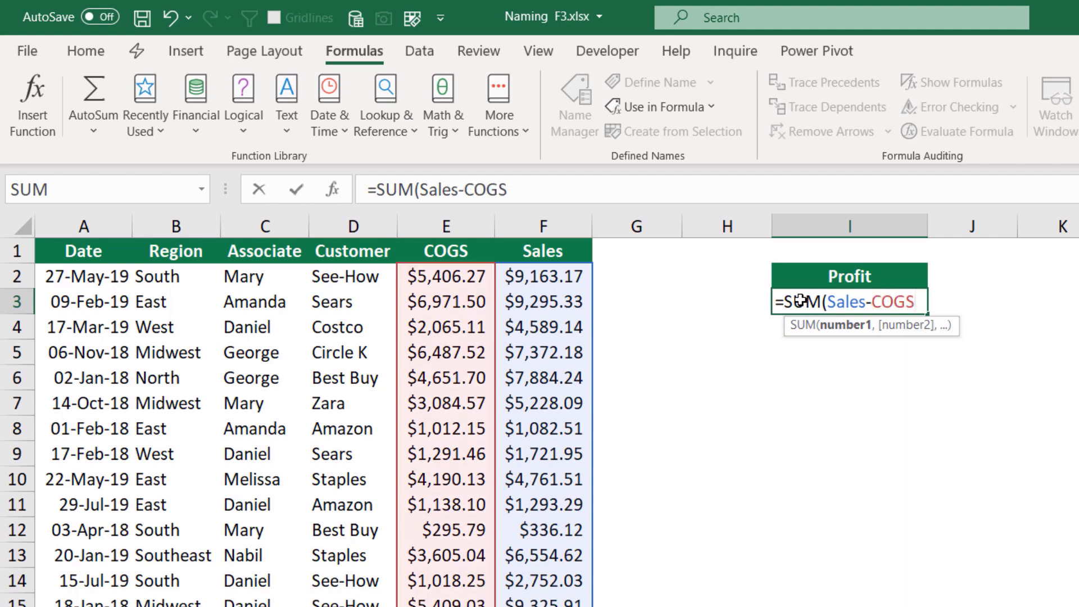
type(")")
key("Return")
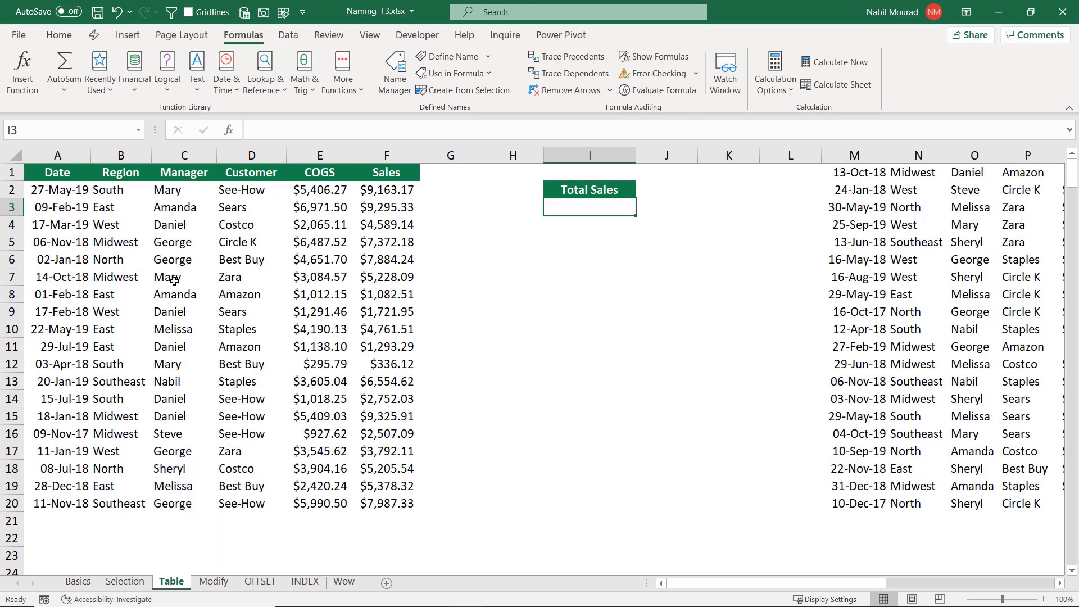
- Convert the Date-to-Sales data range A1:F20 on the Table sheet into a table with headers
left_click(170, 242)
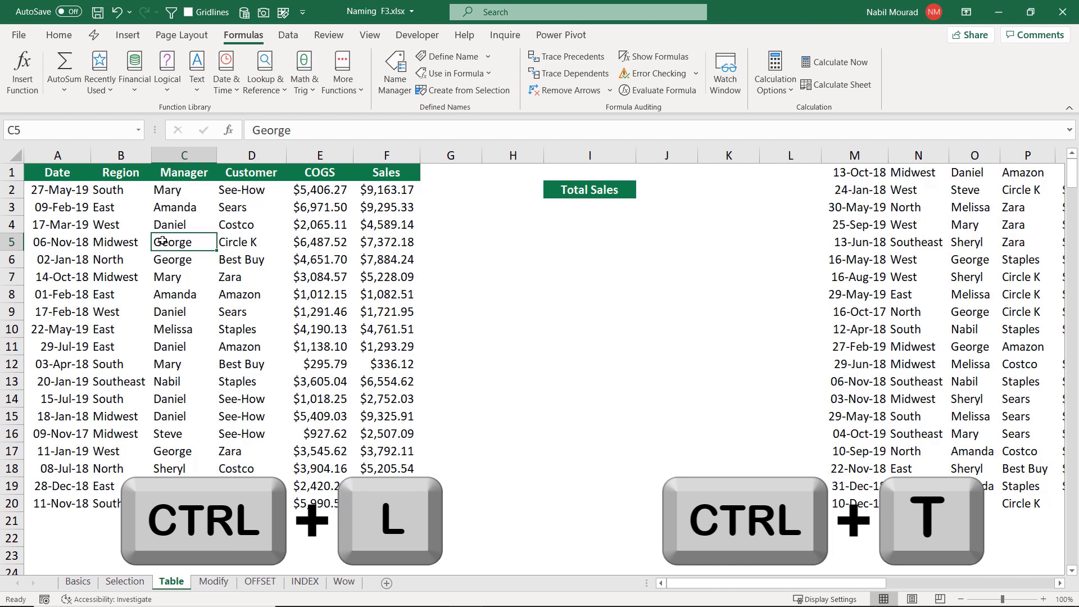
key("ctrl+t")
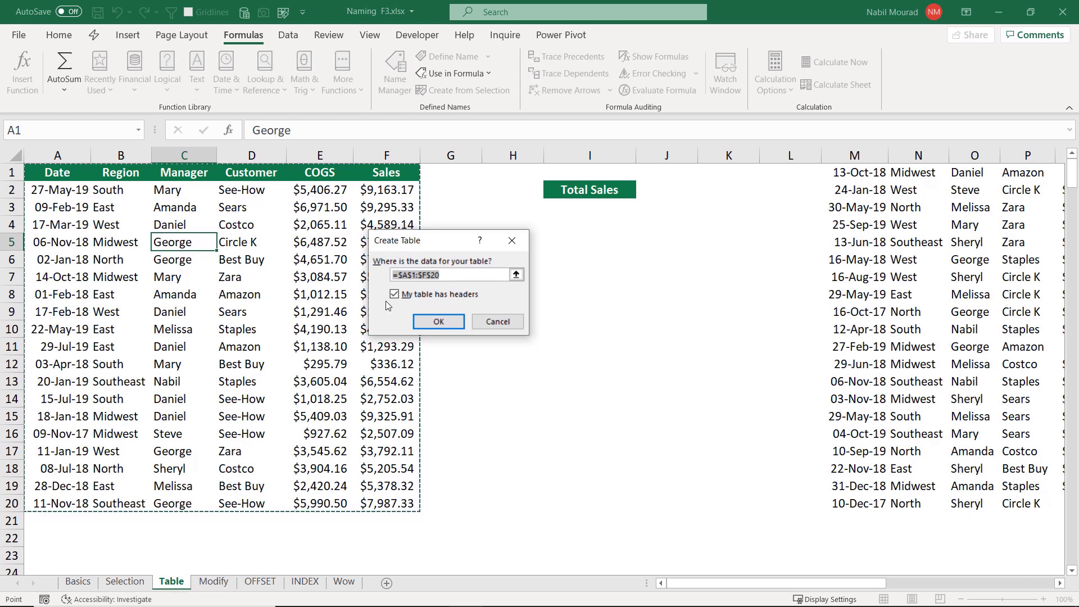
left_click(437, 321)
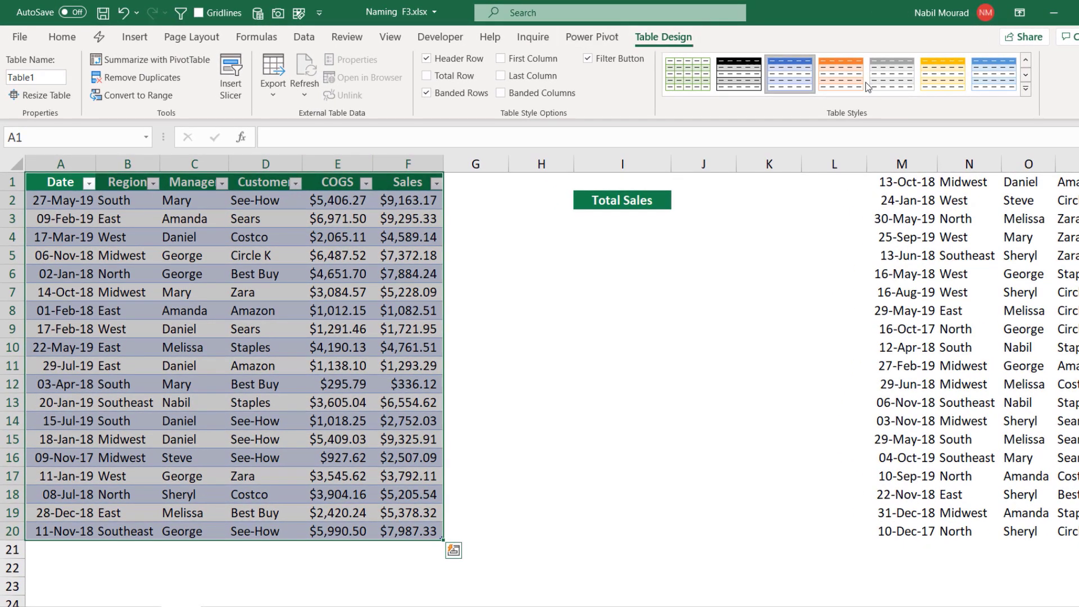
- Set the new table's style to None and turn off its header filter buttons
left_click(1026, 88)
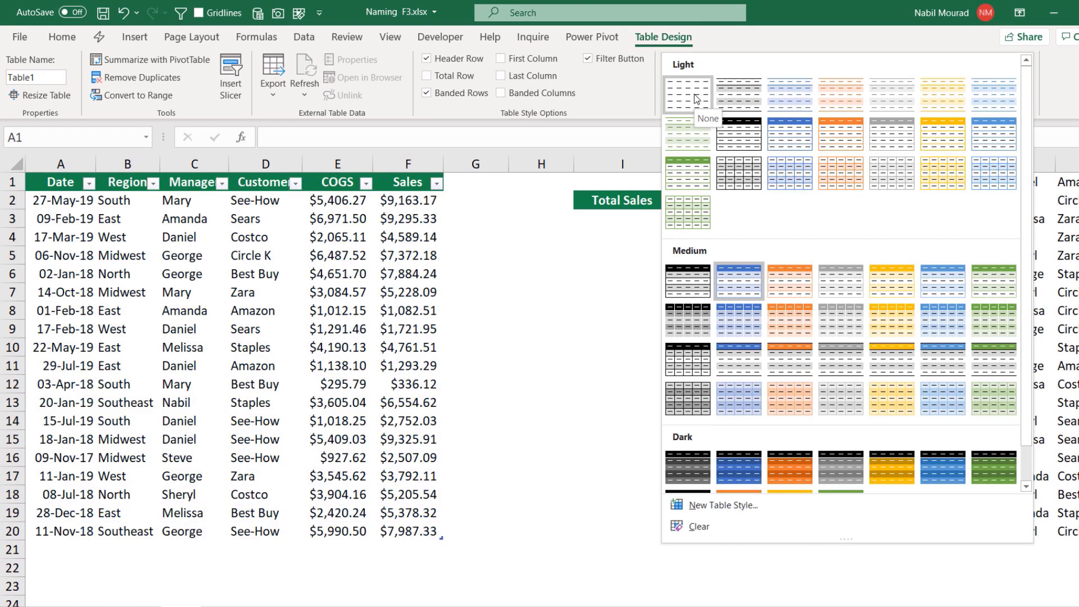
left_click(688, 96)
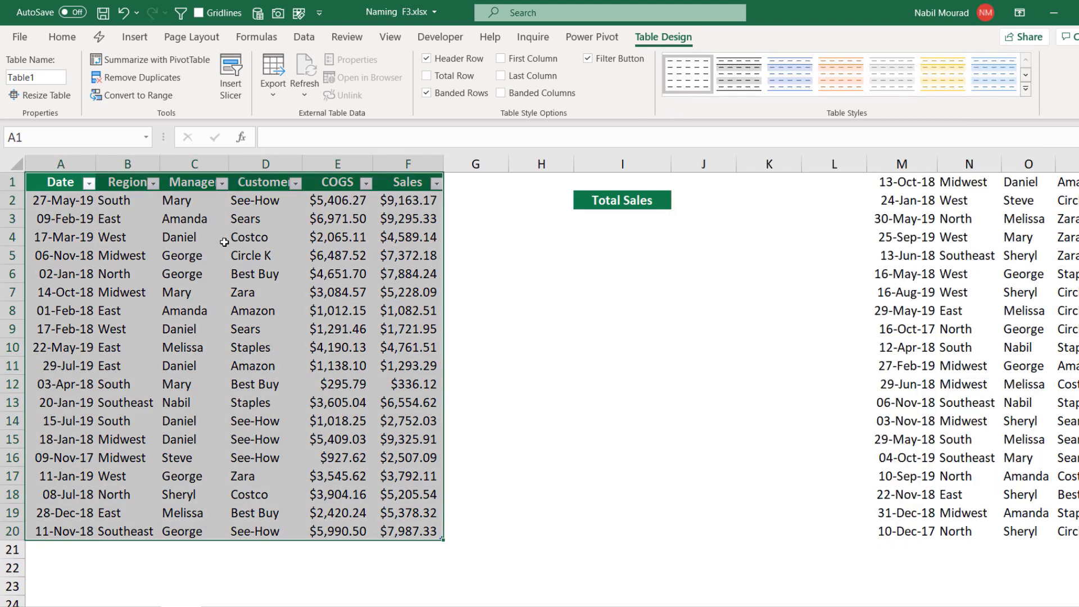
left_click(587, 59)
left_click(264, 255)
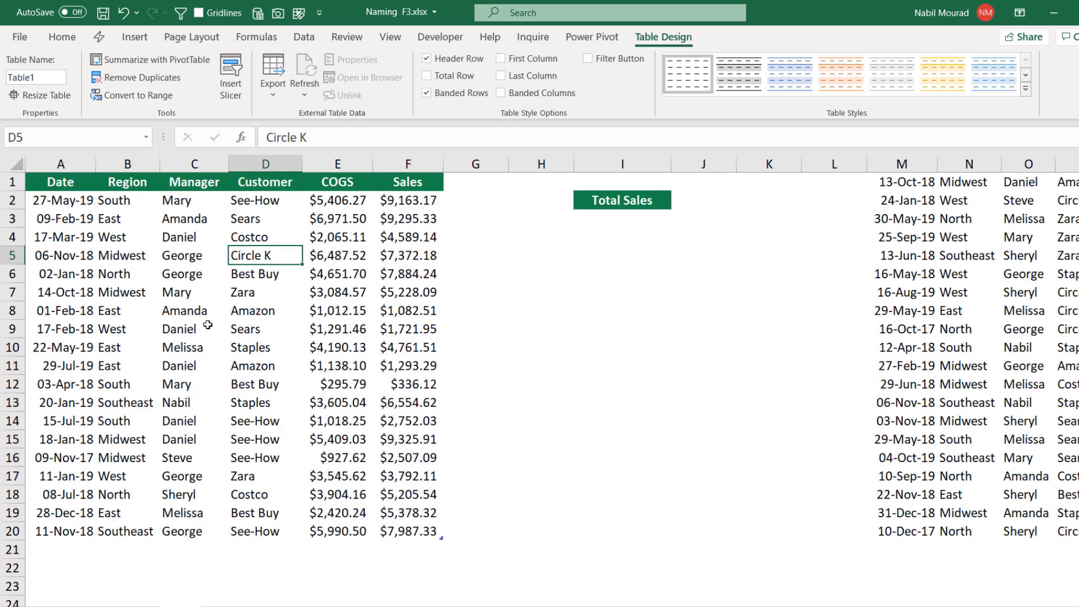
- Rename the table as Ttbl
left_click(44, 74)
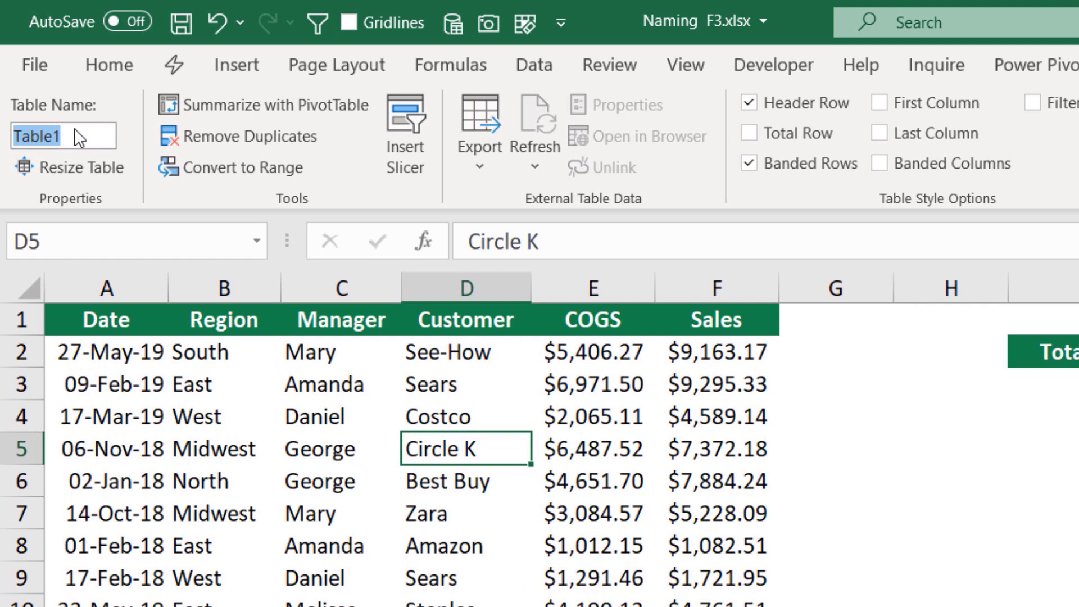
type("Ttb")
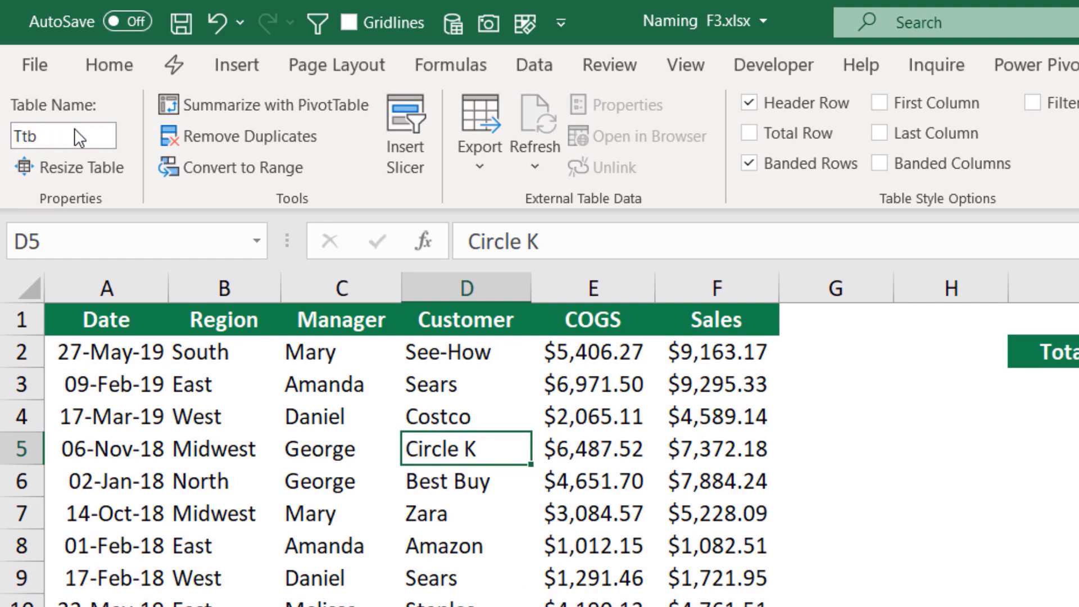
type("l")
key("Return")
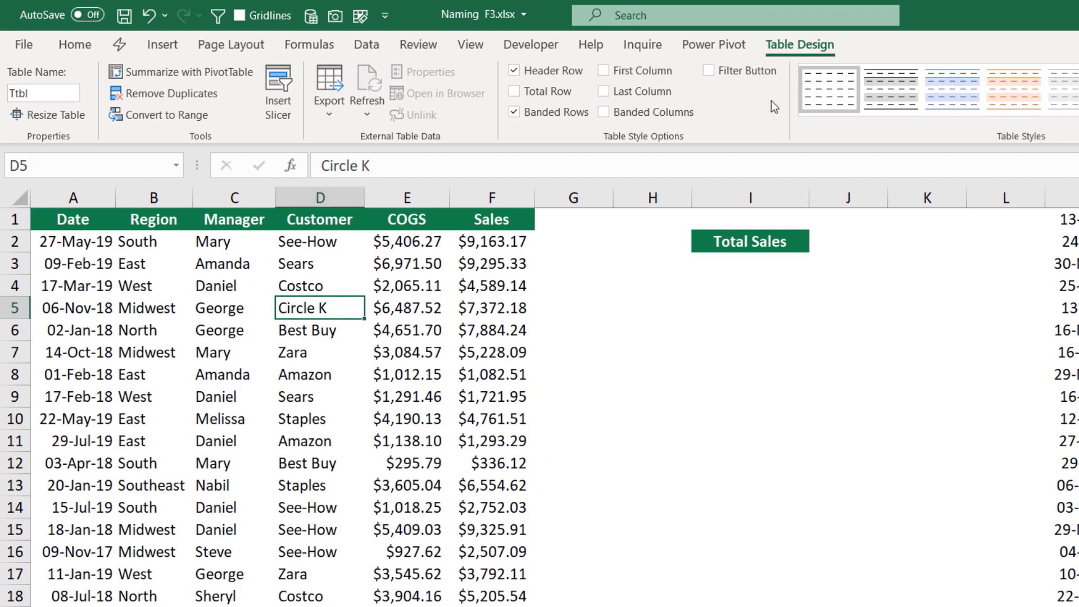
- Calculate total sales in cell I3 under Total Sales with the structured reference formula =SUM(Ttbl[Sales])
left_click(703, 259)
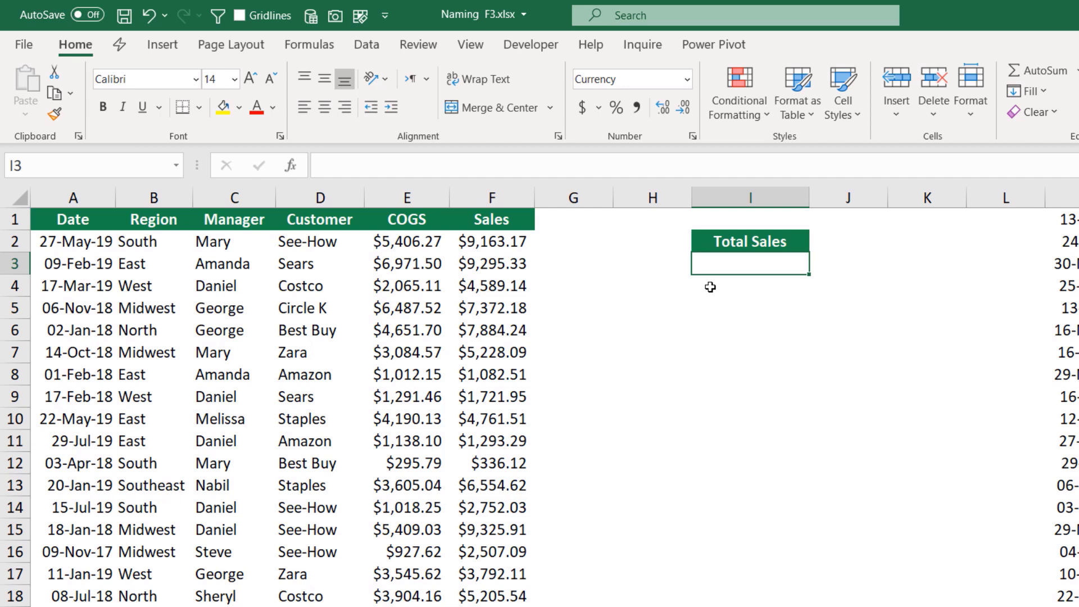
type("=sum")
key("Tab")
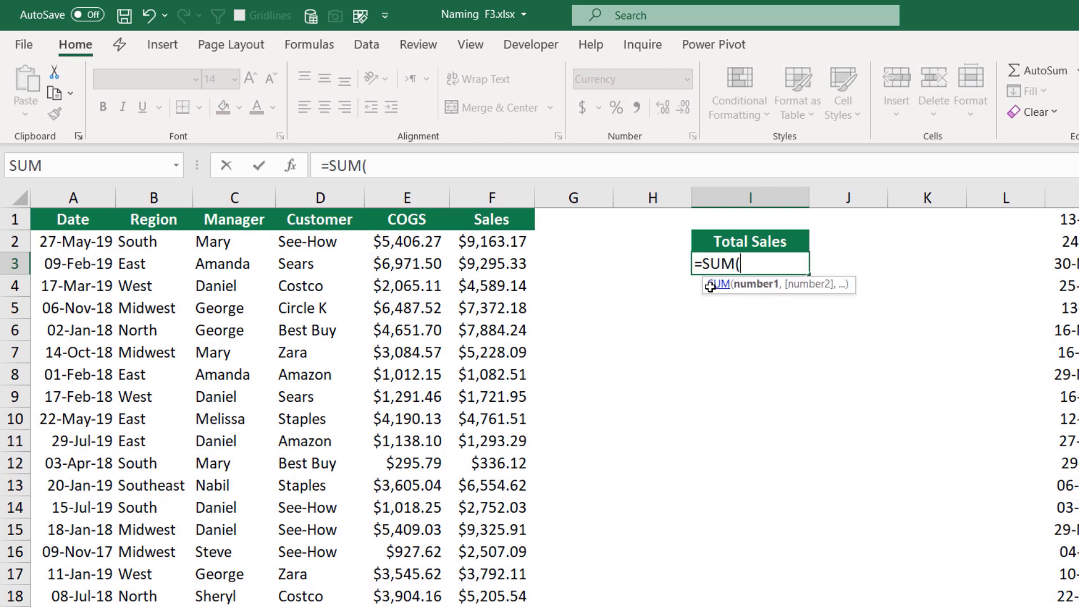
type("tt")
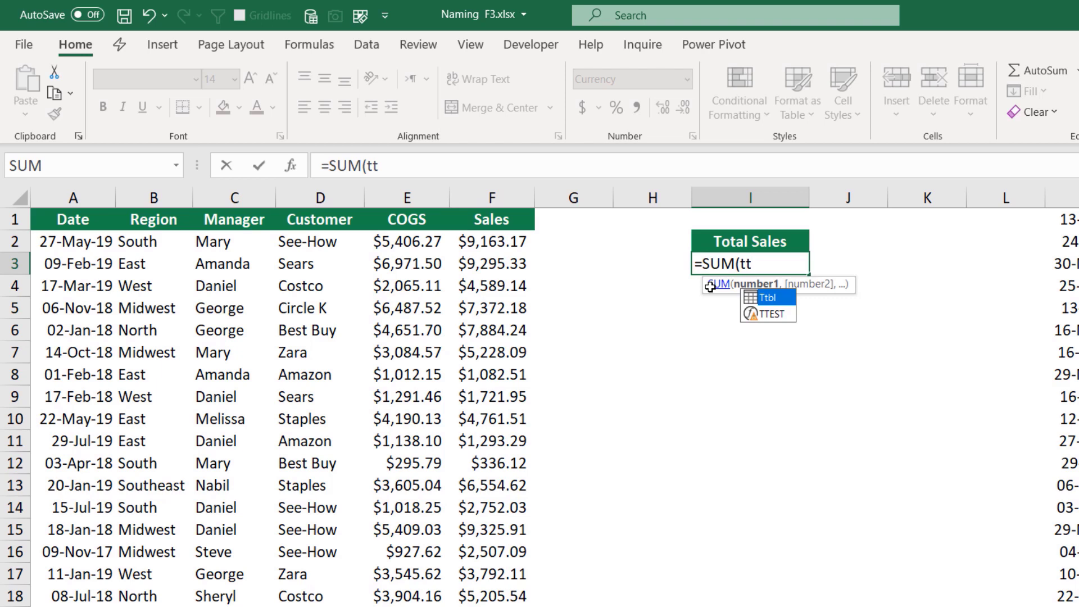
key("Tab")
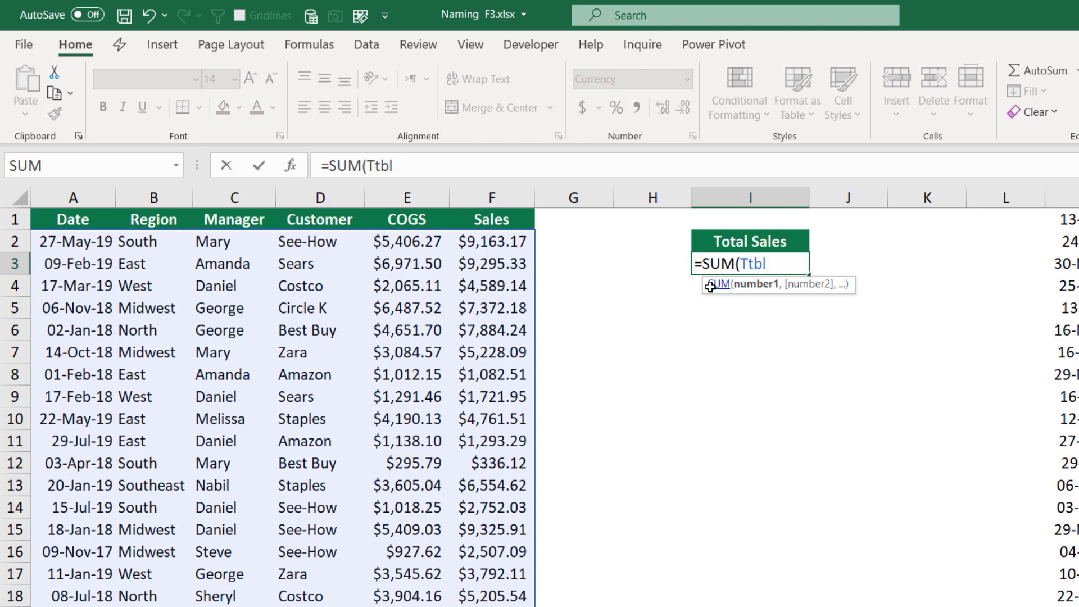
type("[")
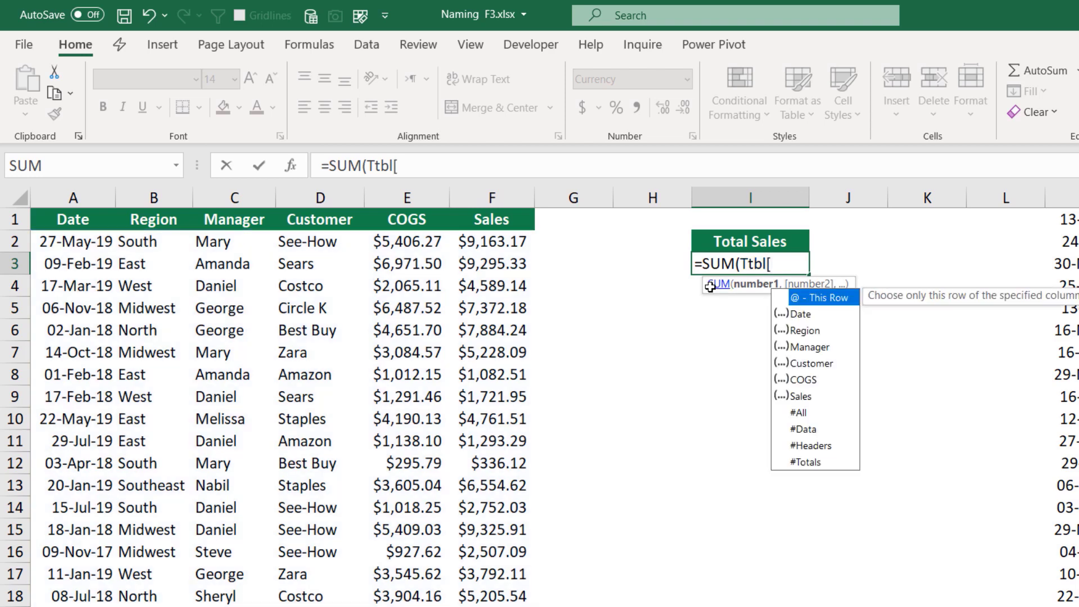
key("Down")
key("Down")
key("Down")
key("Down")
key("Down")
key("Down")
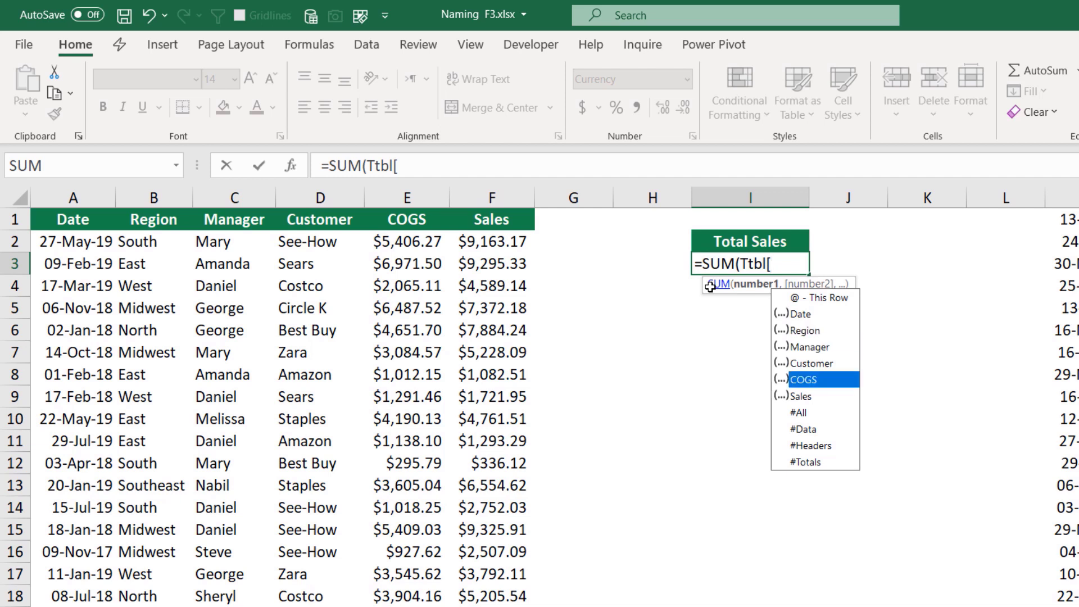
key("Tab")
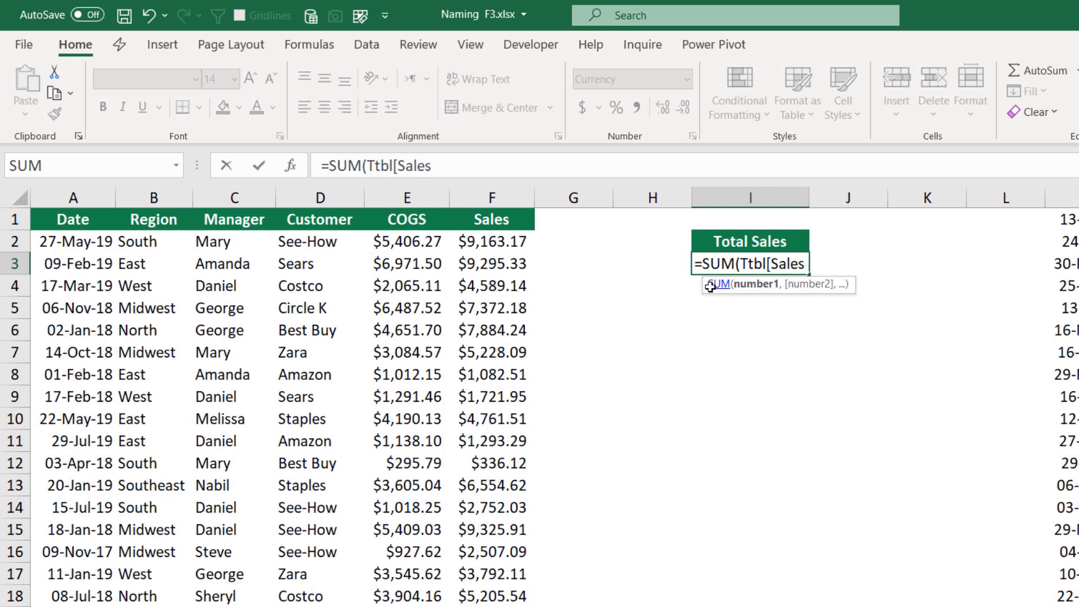
type("]")
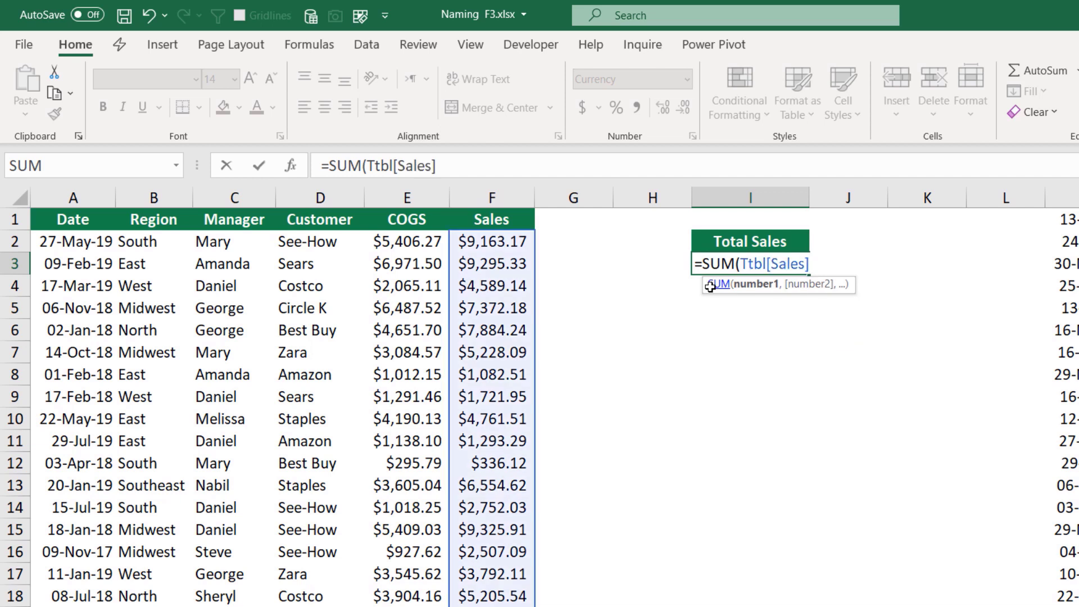
type(")")
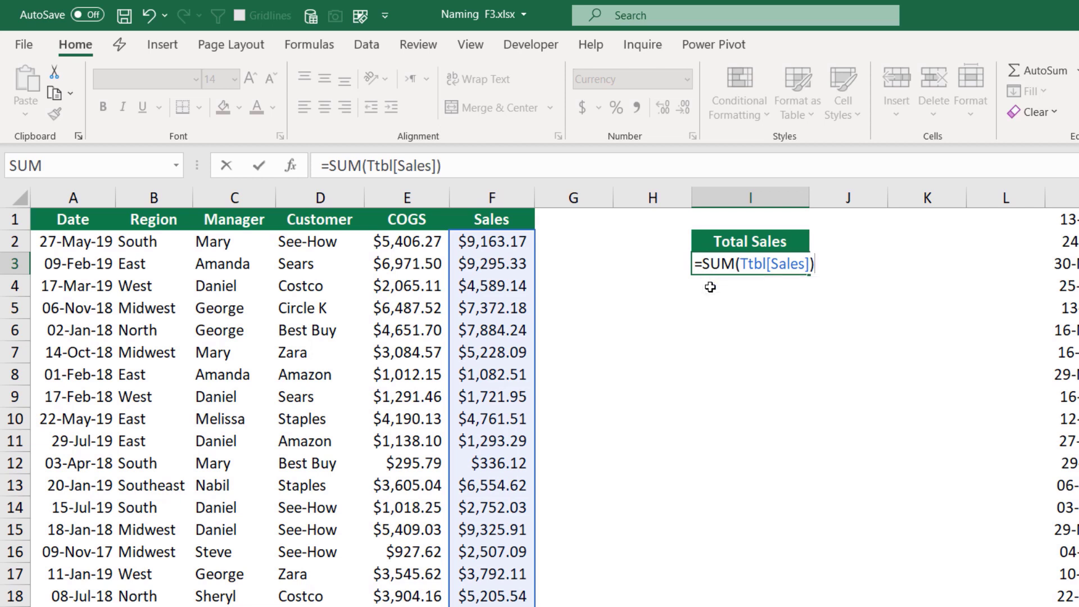
key("Return")
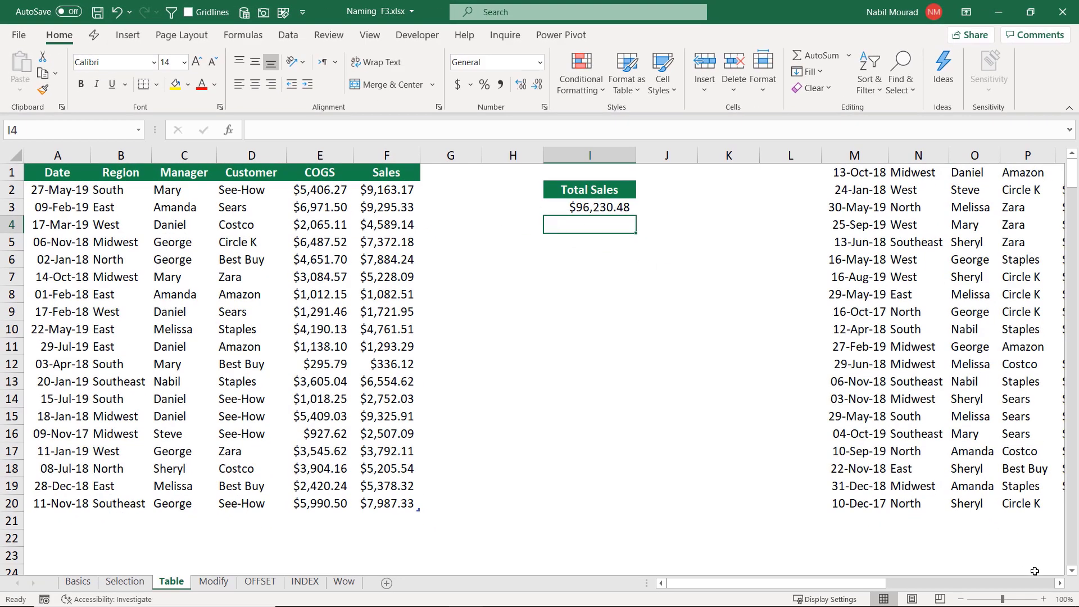
- Copy the extra records in M1:R20 and paste them directly below the table, starting at cell A21
left_click(1059, 584)
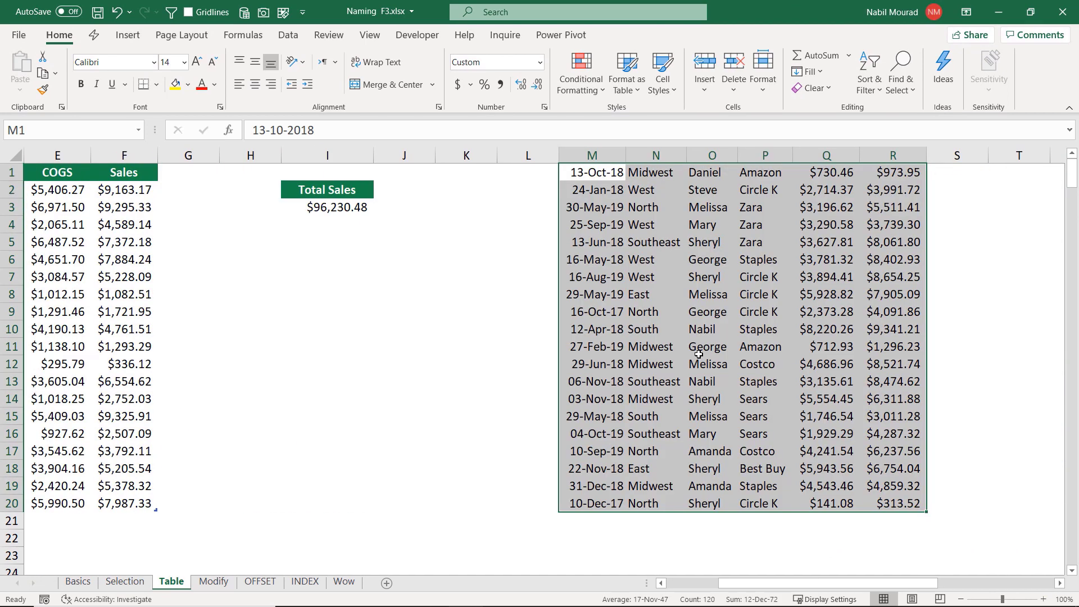
key("ctrl+c")
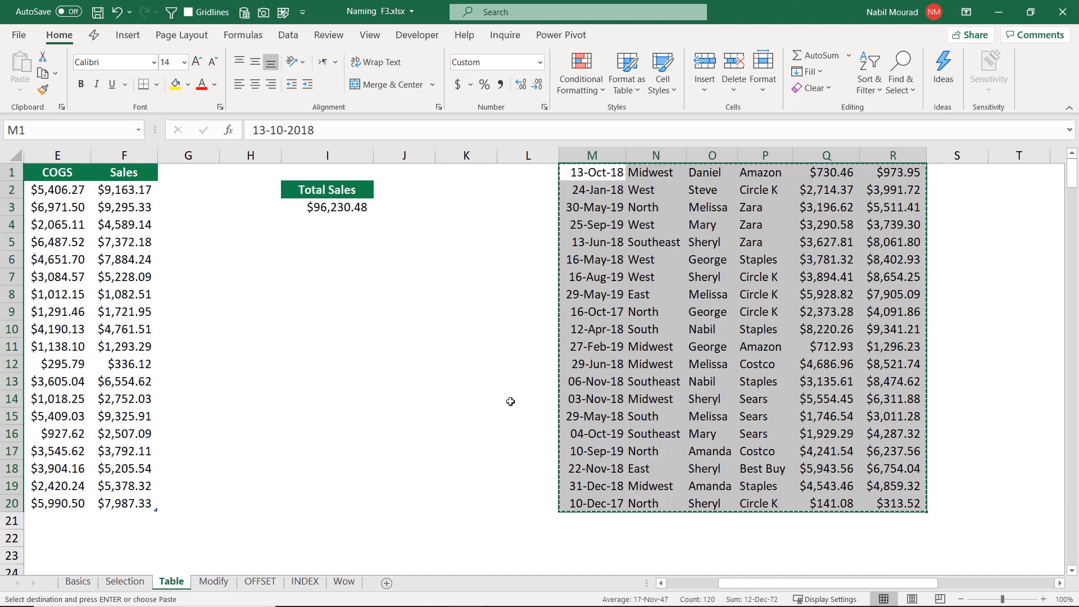
left_click_drag(799, 587, 710, 583)
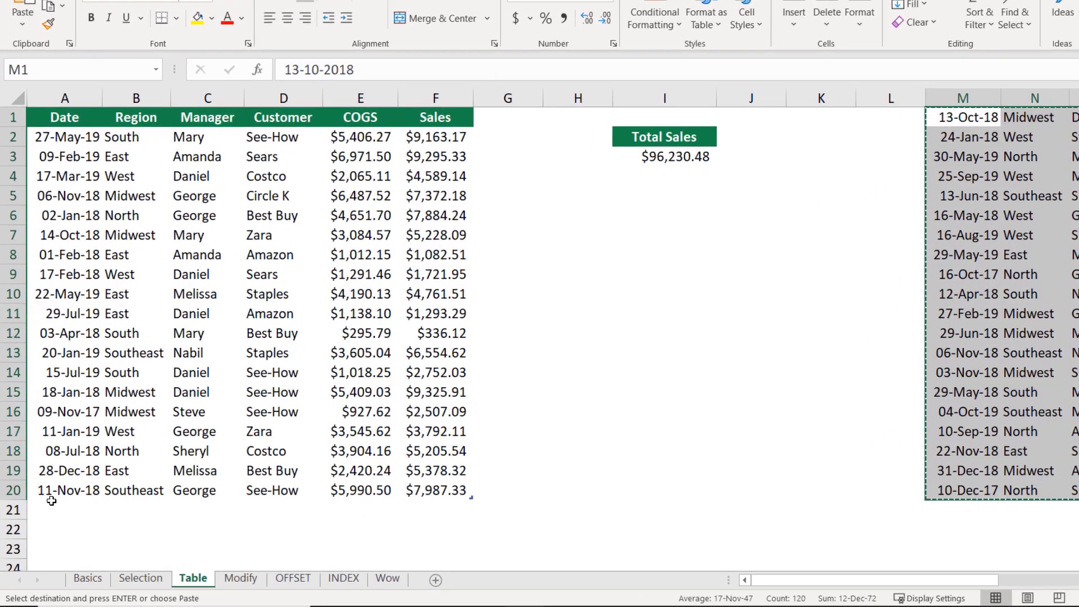
left_click(51, 502)
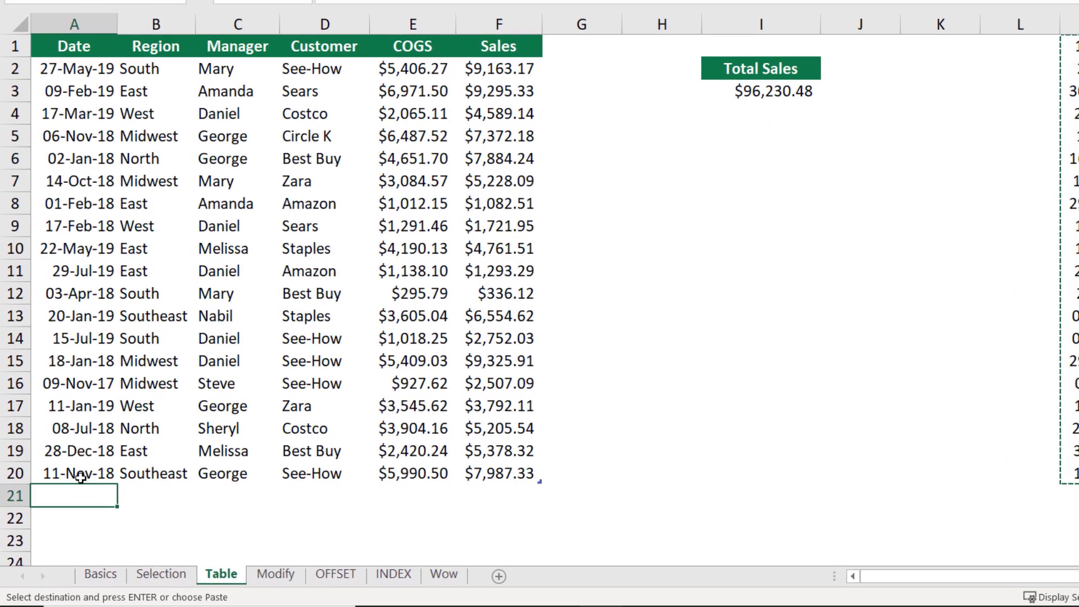
key("Return")
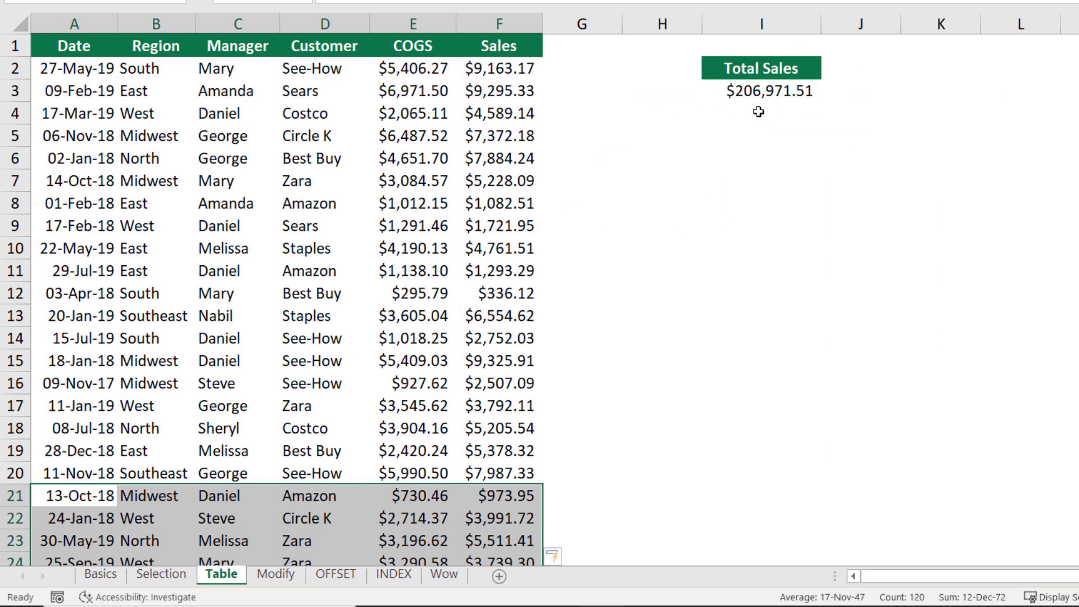
- Check the list of defined names from the Table sheet, and jump to the named range MyProducts on the Modify sheet
left_click(238, 69)
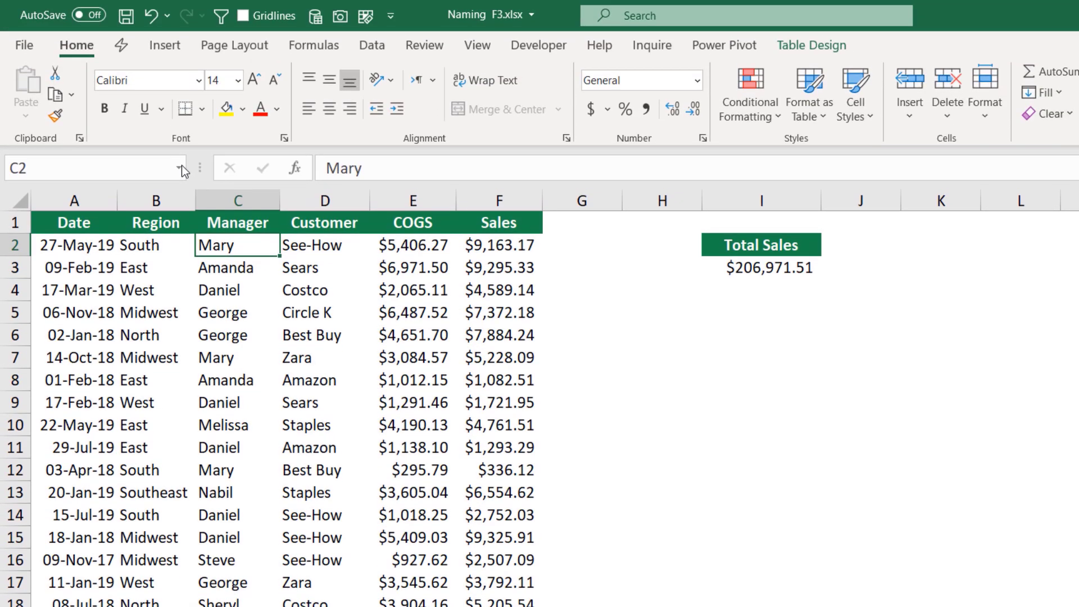
left_click(181, 167)
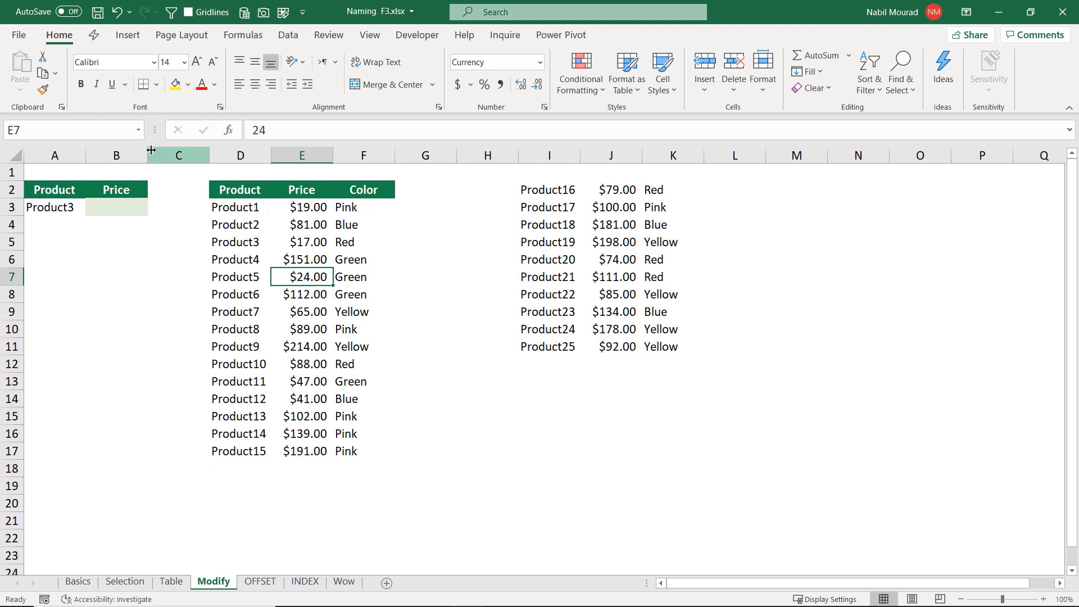
left_click(138, 131)
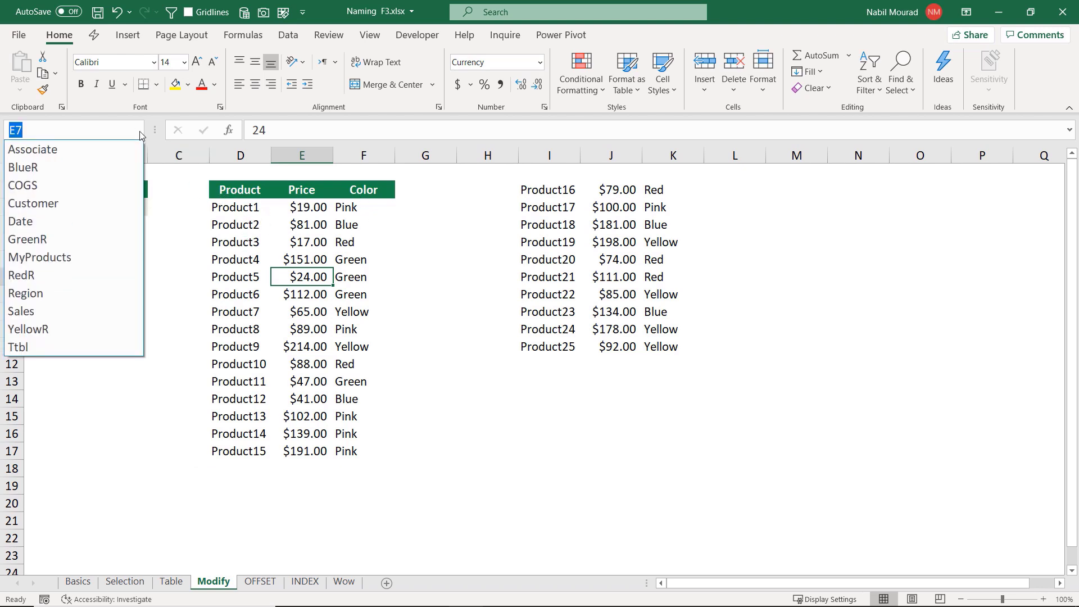
left_click(60, 258)
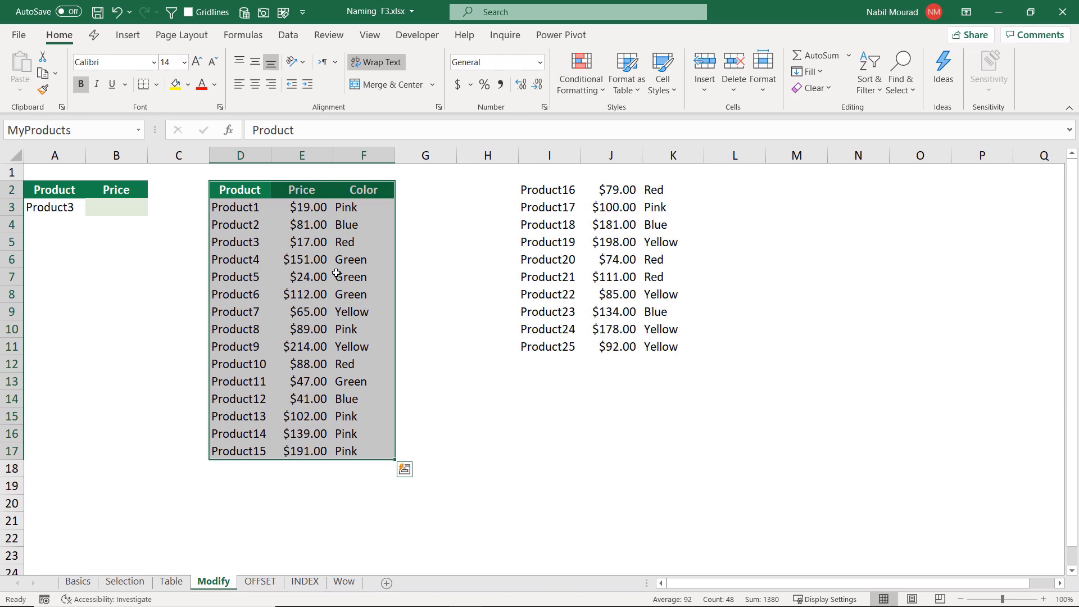
- Look up the price of the product from A3 in cell B3 with the formula =VLOOKUP(A3,MyProducts,2,FALSE)
left_click(130, 211)
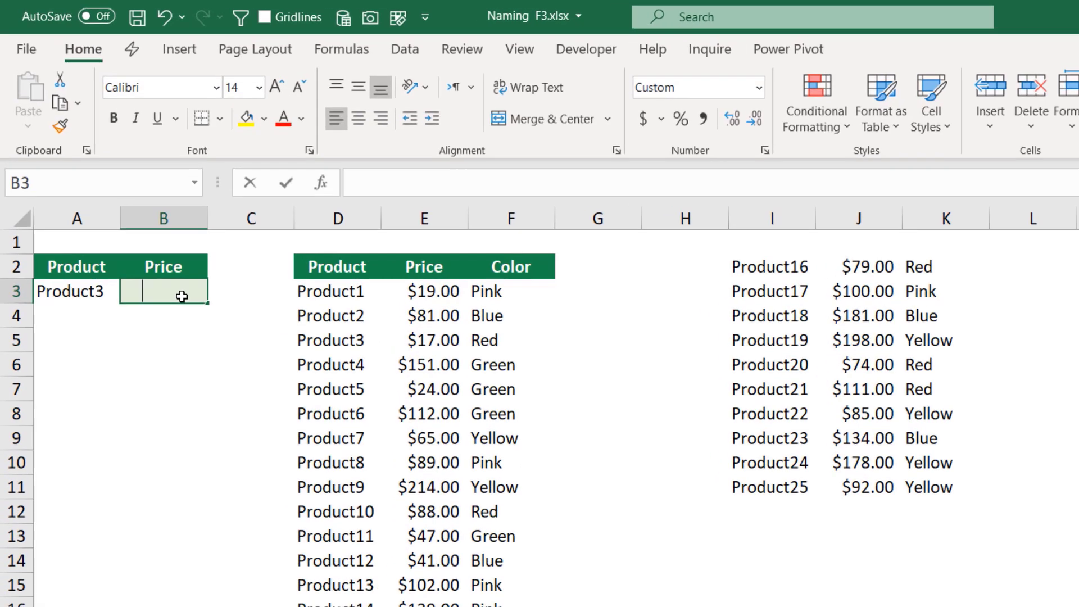
type("=vlo")
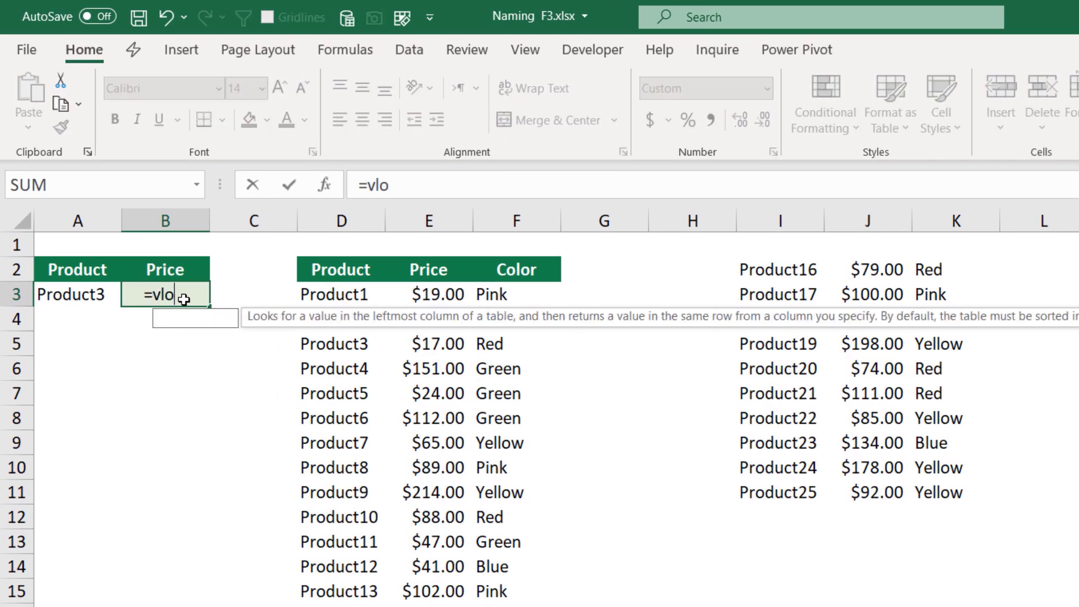
key("Tab")
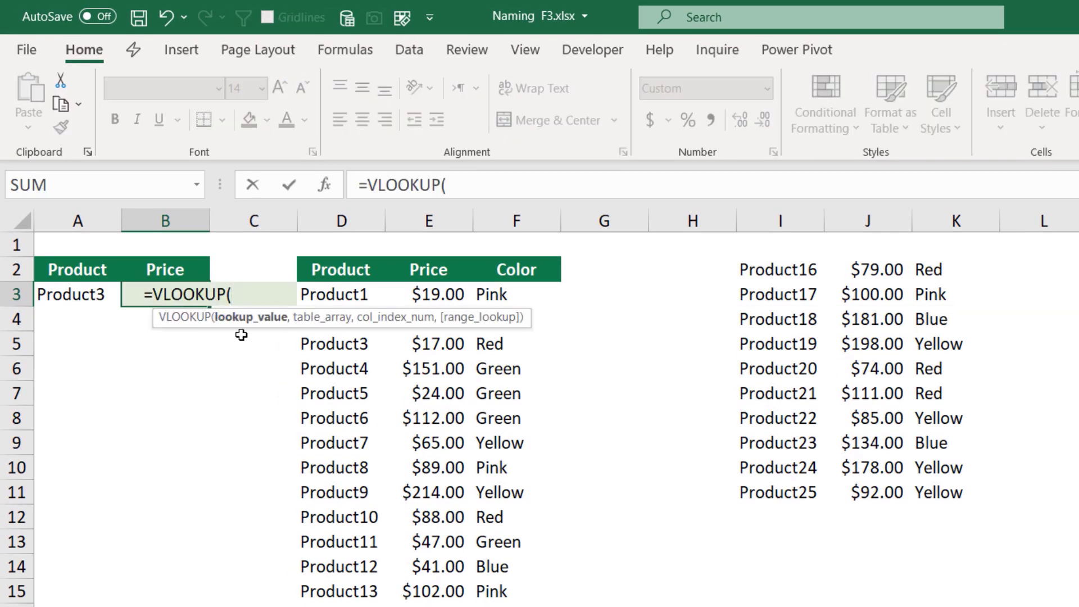
left_click(60, 293)
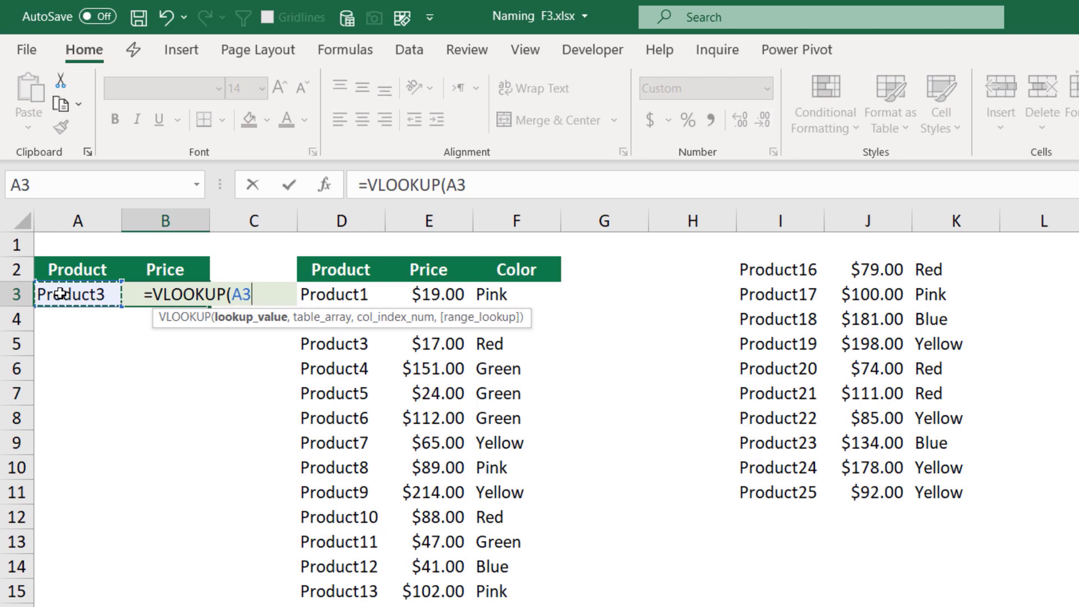
type(",")
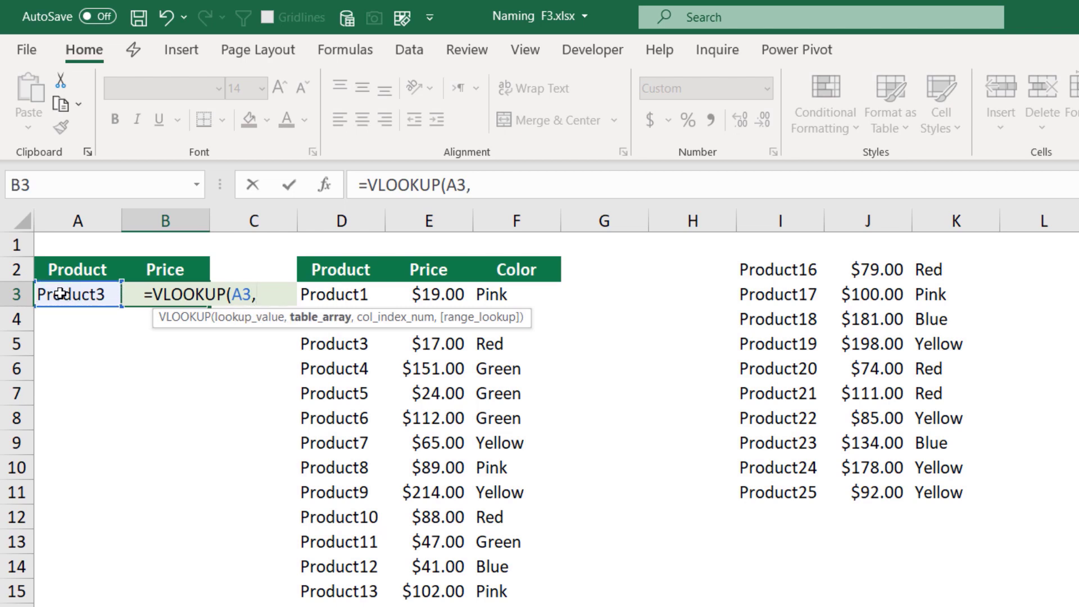
type("m")
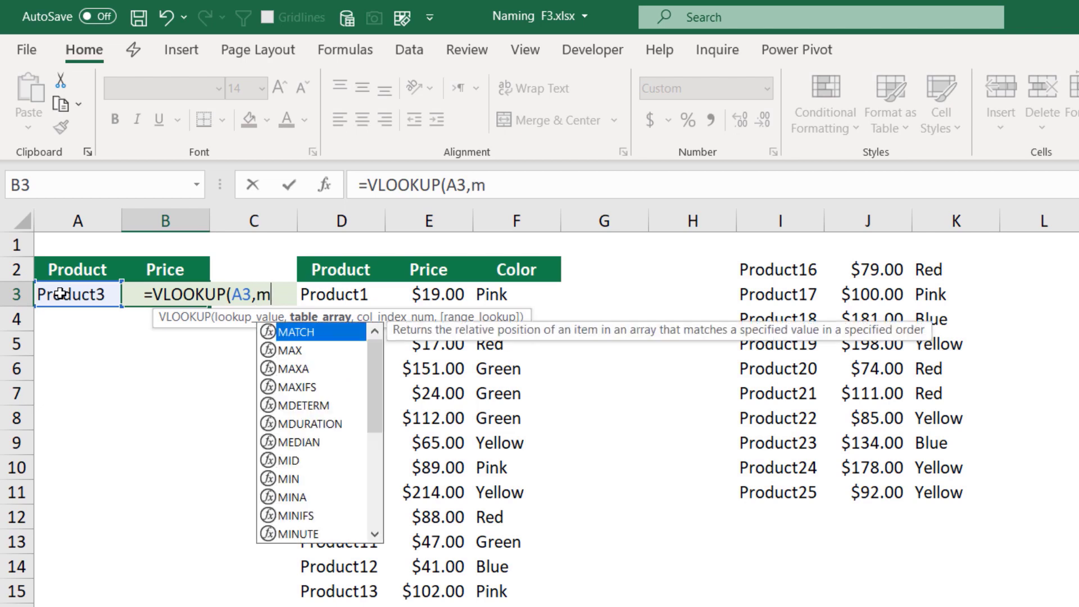
type("y")
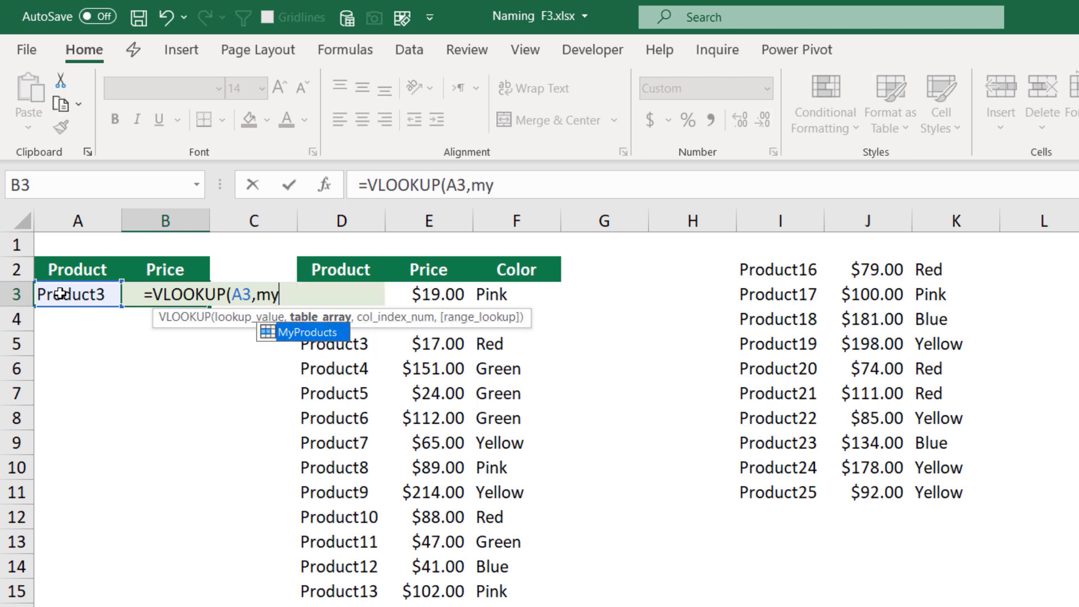
key("Tab")
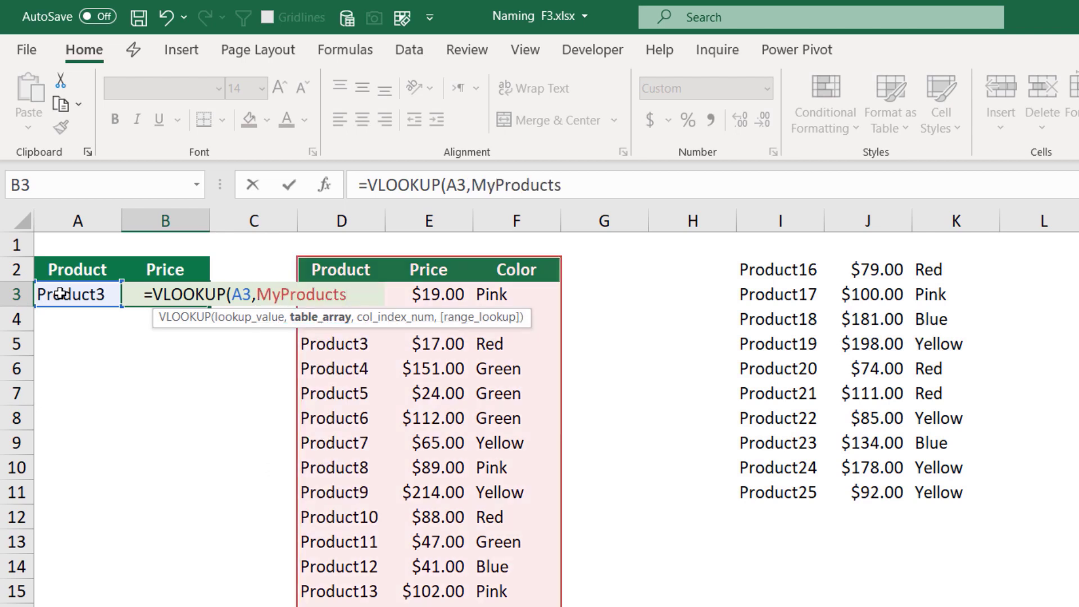
type(",")
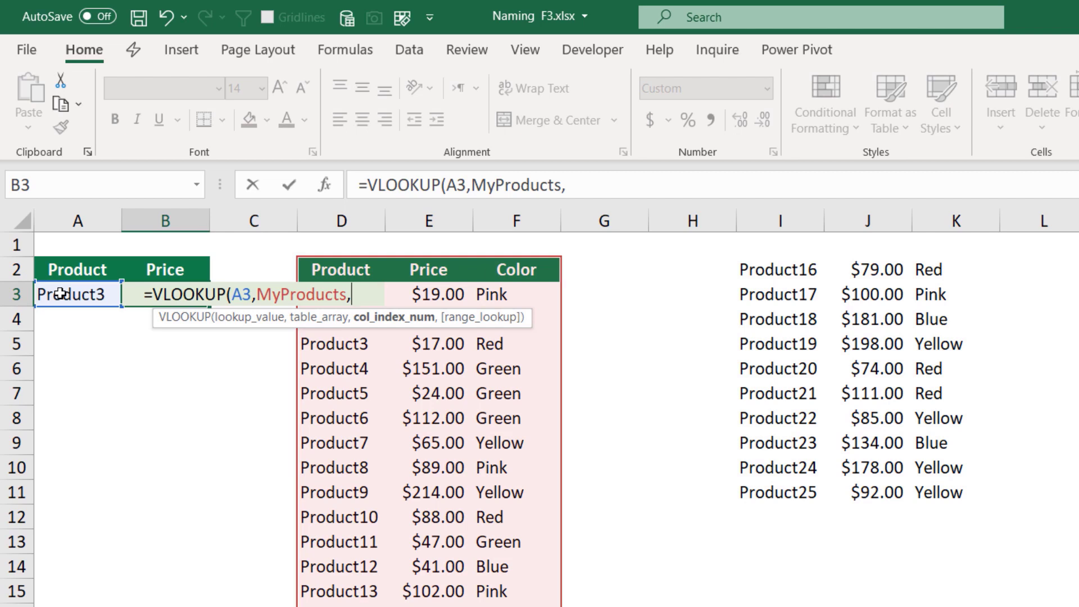
type("2,")
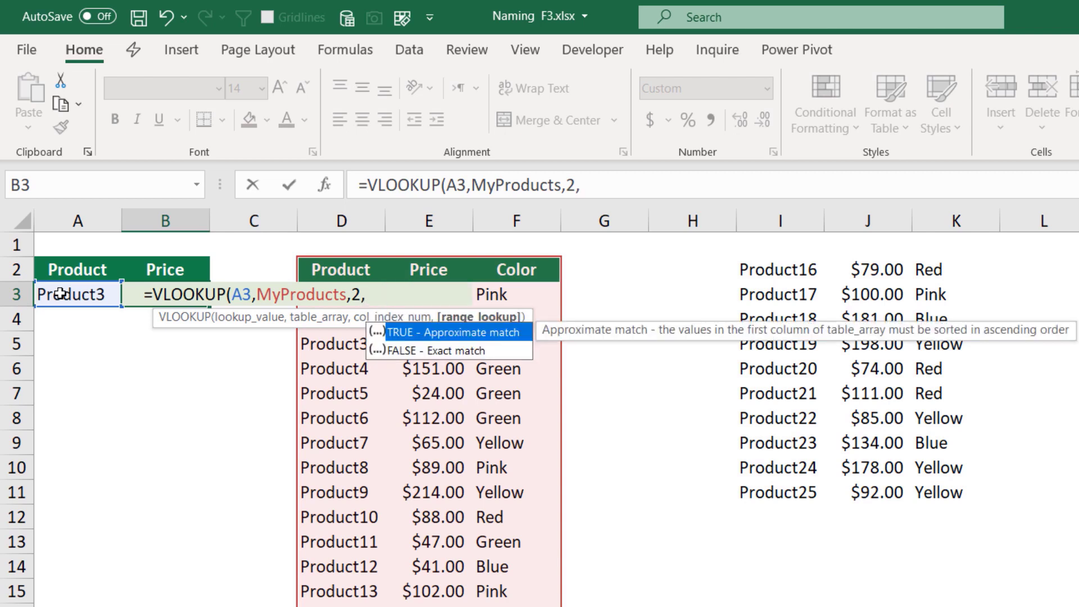
key("Down")
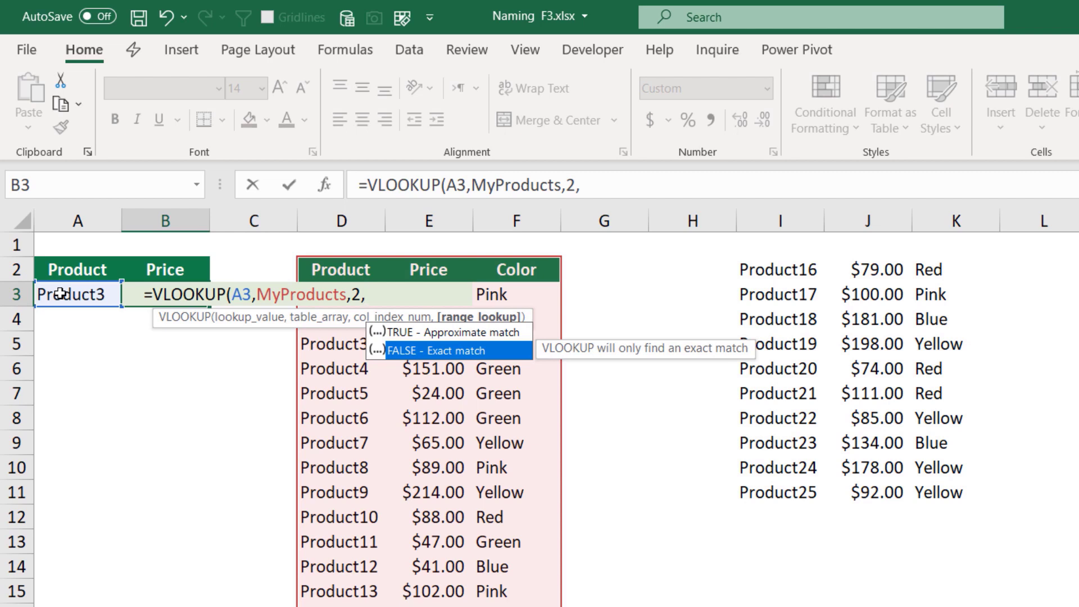
key("Tab")
type(")")
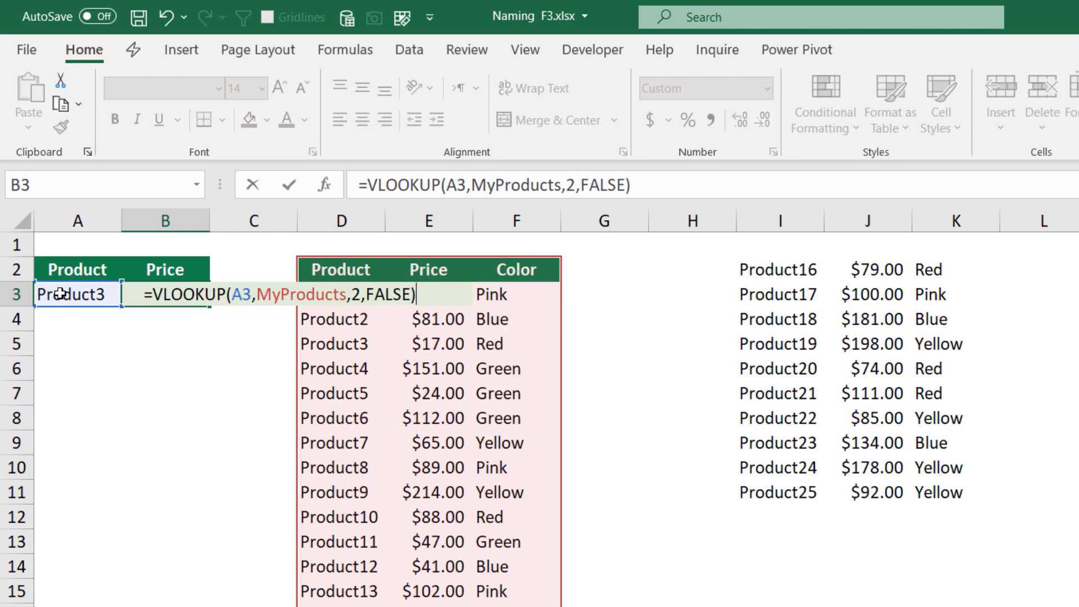
key("Return")
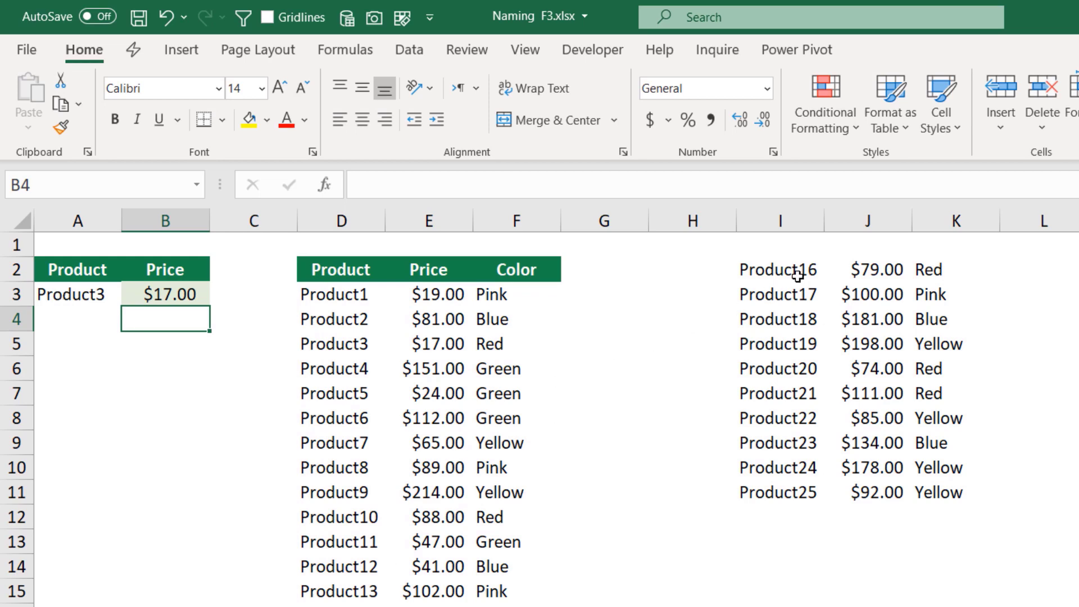
- Move the extra records in I2:K11 directly below the product list, starting at D18, and choose Product18 in cell A3
left_click_drag(777, 272, 955, 492)
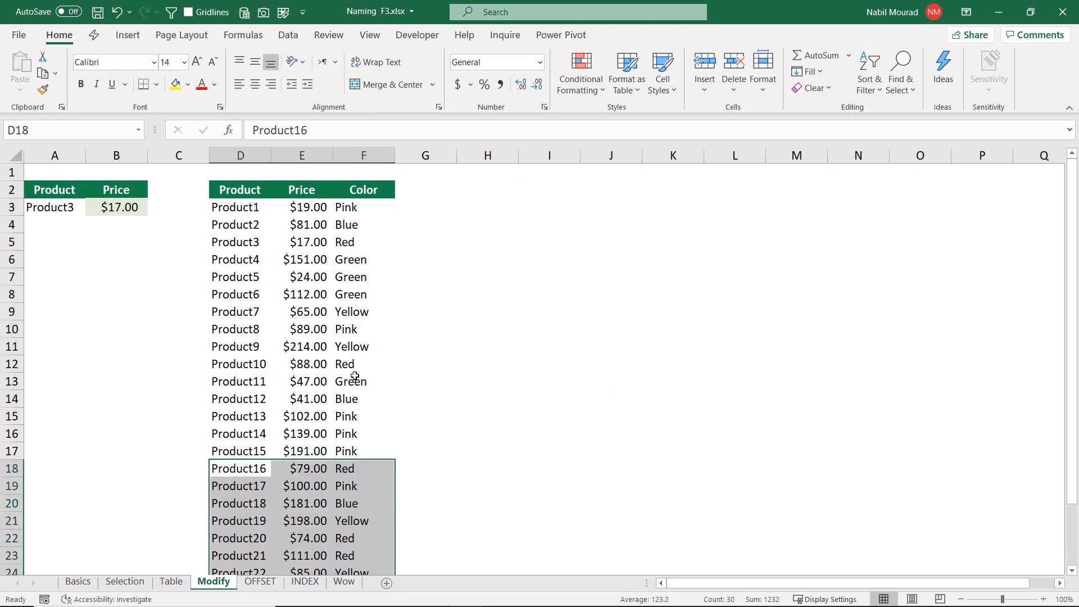
left_click(516, 541)
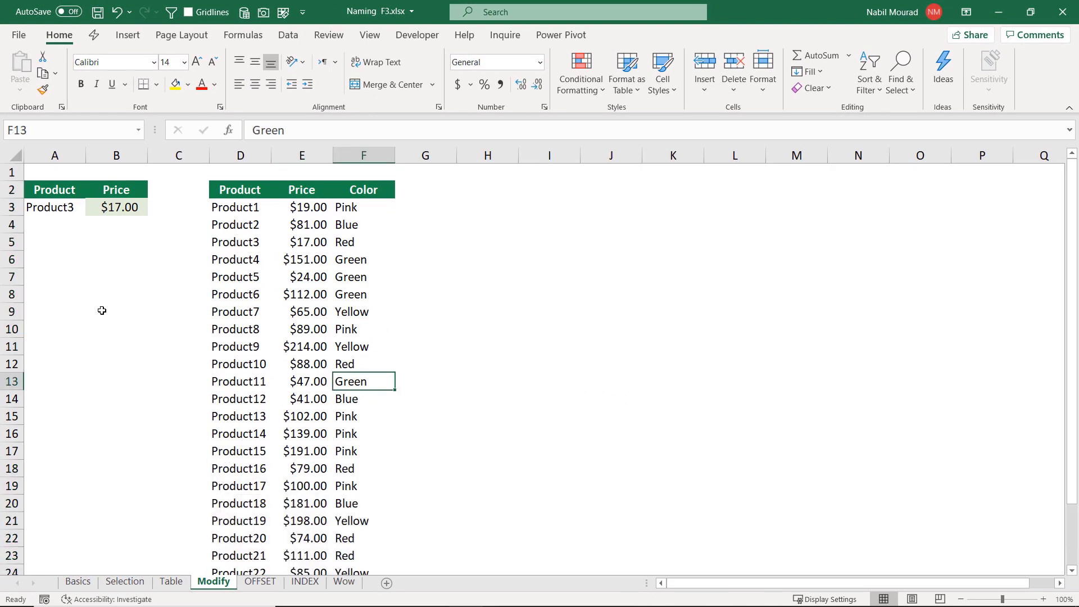
left_click(52, 209)
left_click(92, 209)
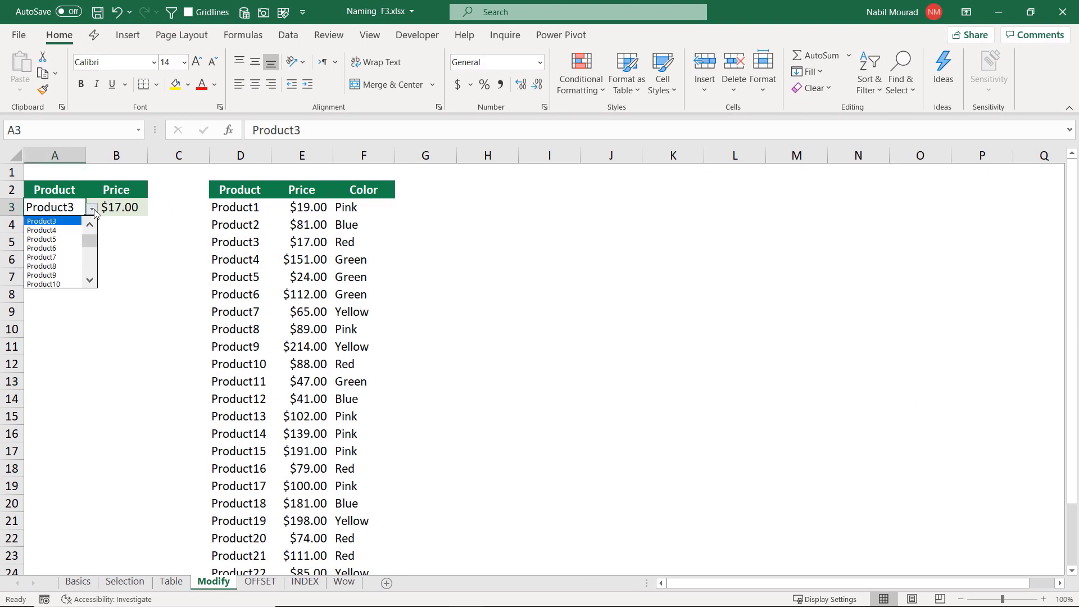
left_click_drag(92, 251, 92, 267)
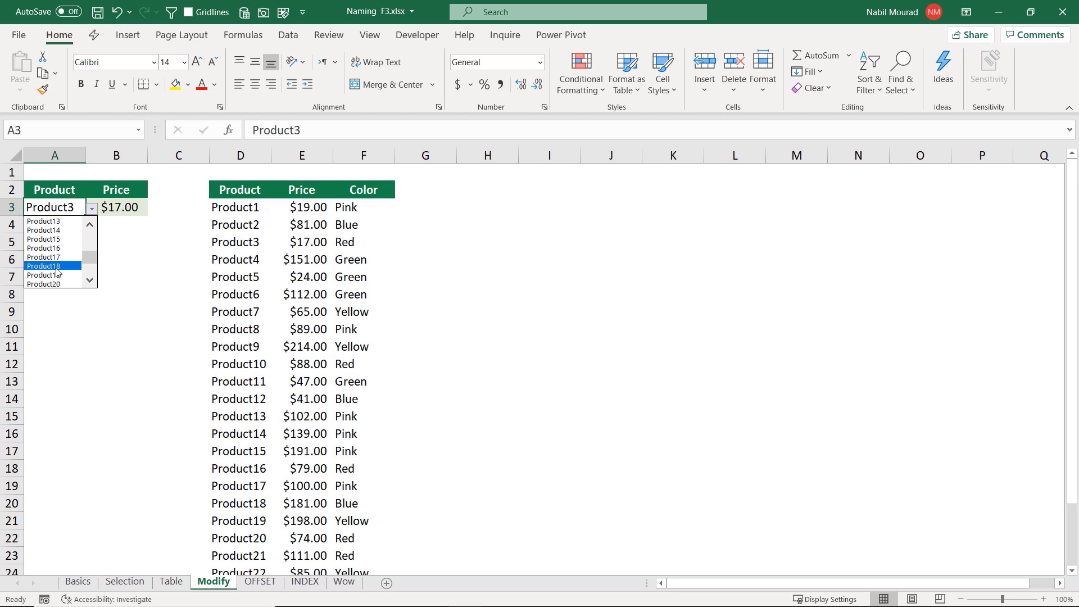
left_click(63, 265)
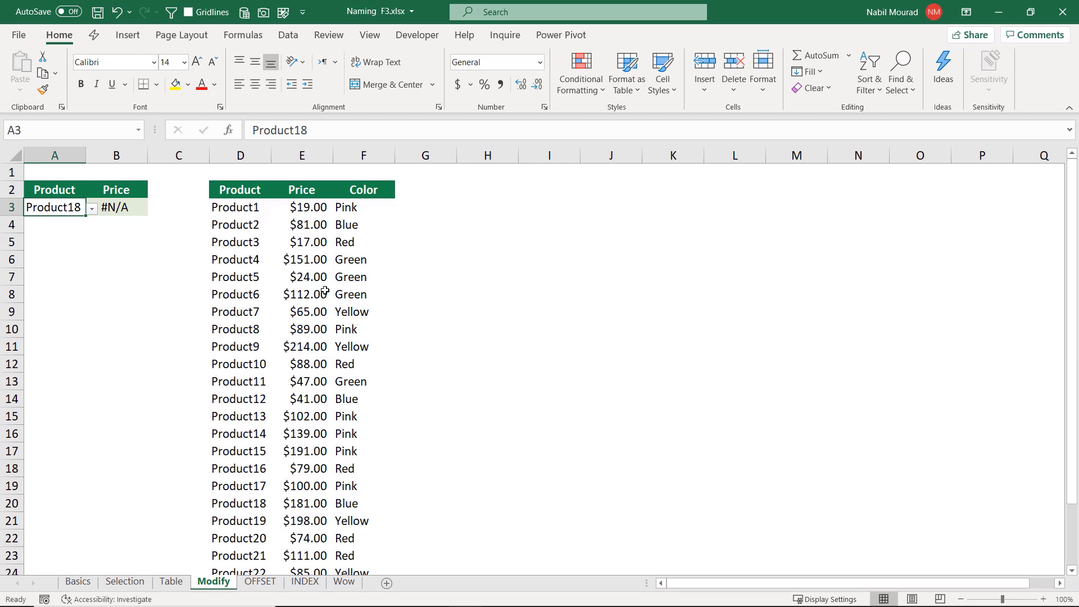
- Edit the defined name MyProducts in the Name Manager so it refers to =Modify!$D$2:$F$27
left_click(243, 35)
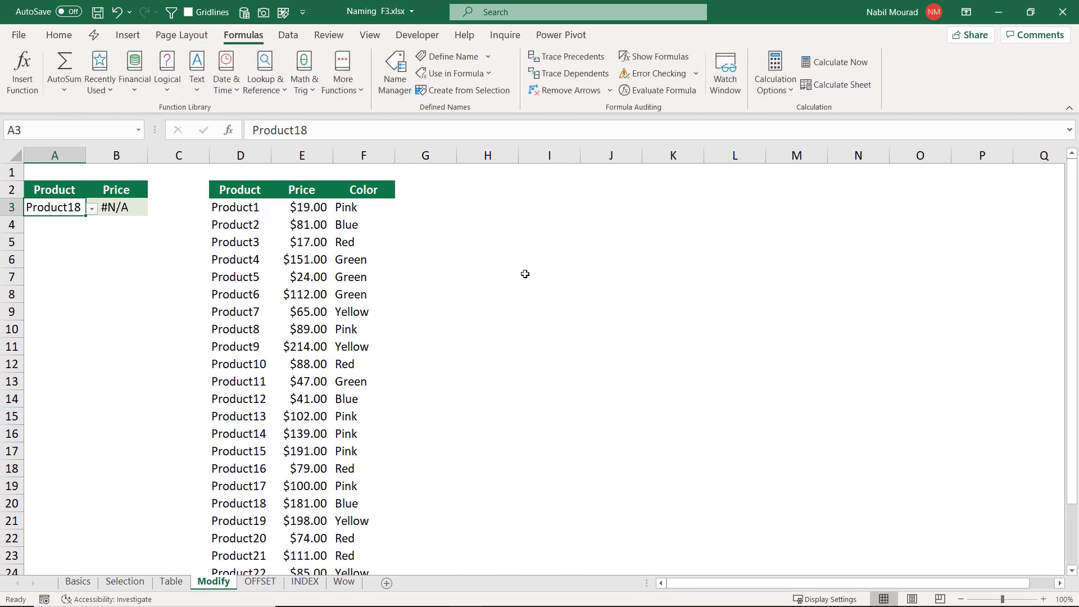
key("ctrl+F3")
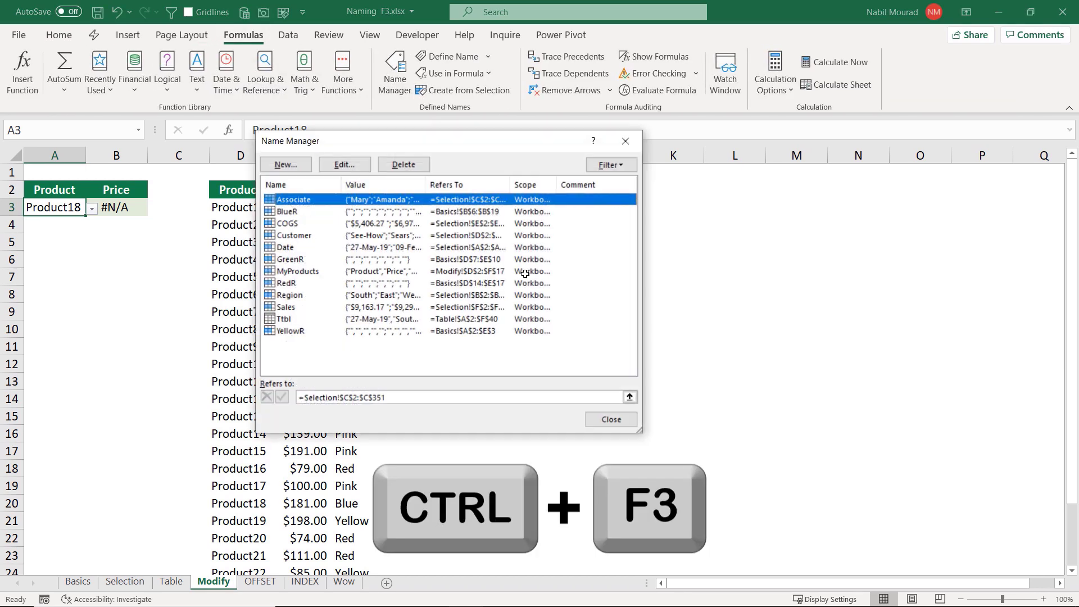
left_click_drag(498, 158, 510, 170)
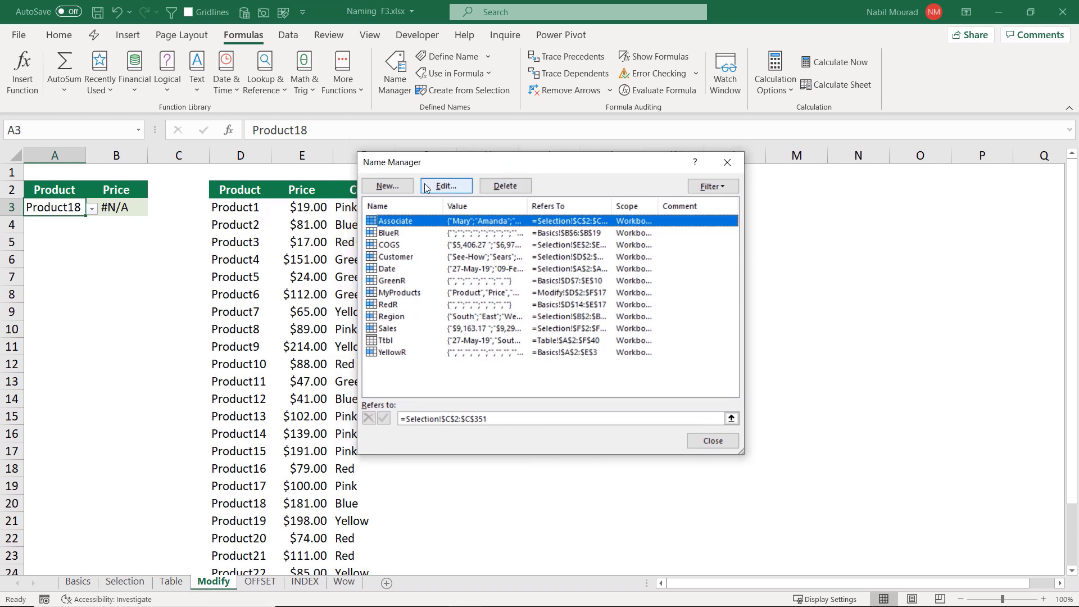
left_click(409, 294)
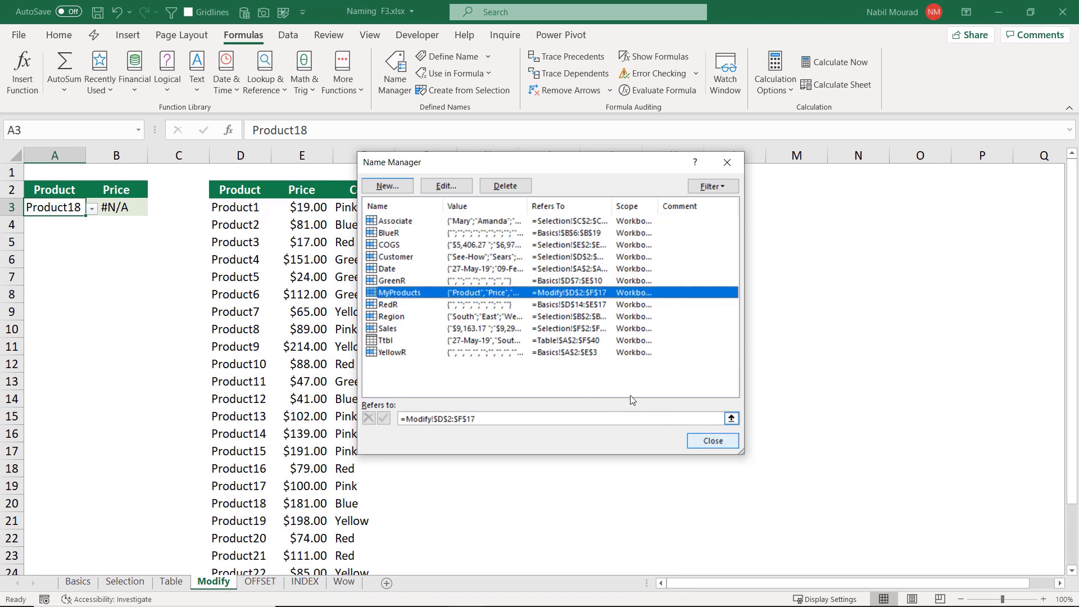
left_click(446, 185)
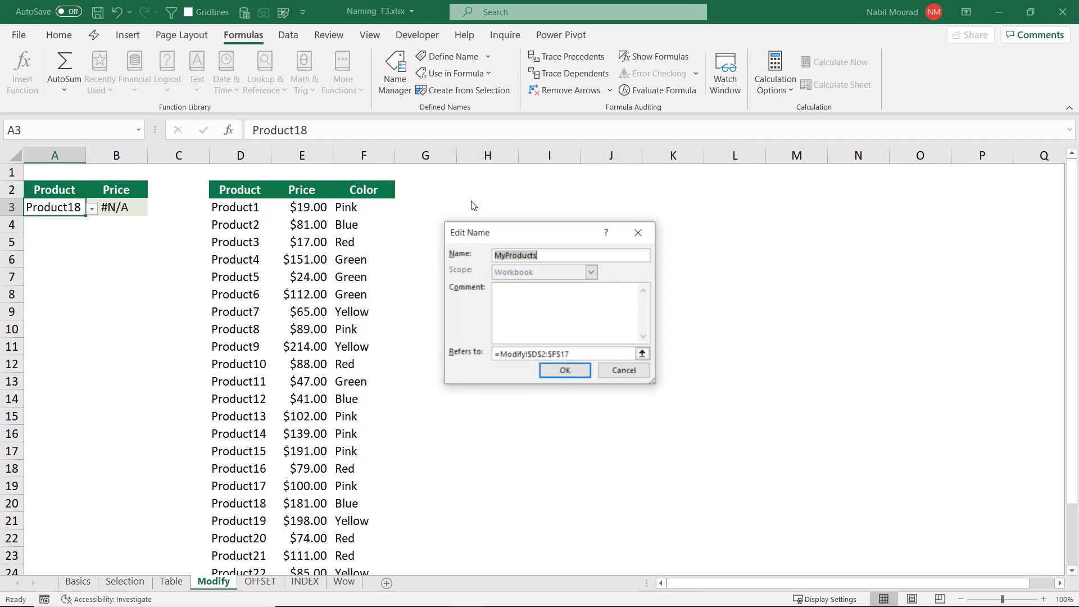
left_click_drag(581, 350, 493, 354)
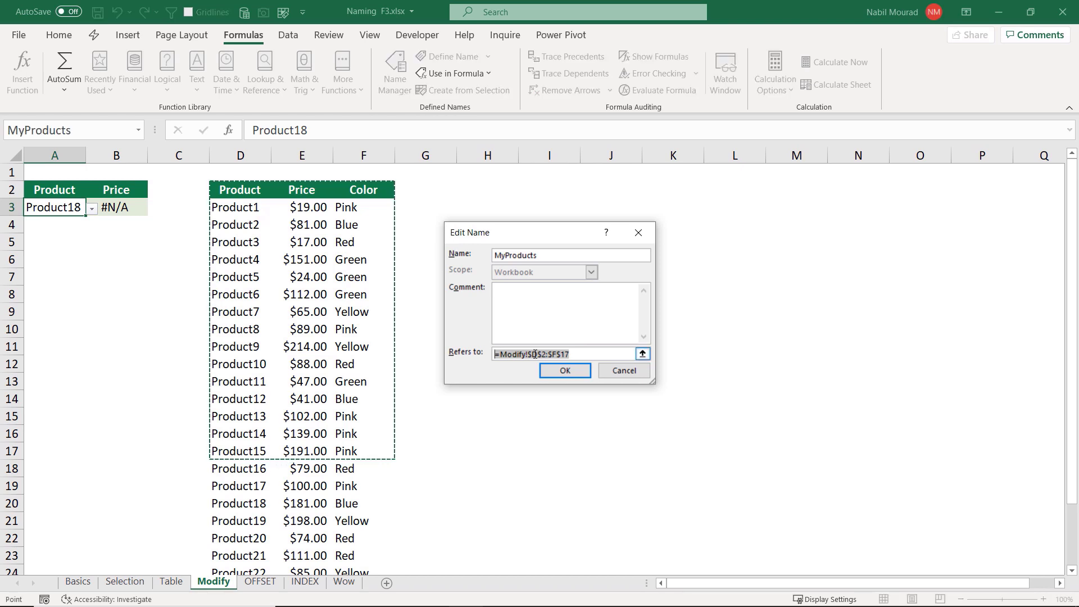
left_click_drag(240, 189, 354, 537)
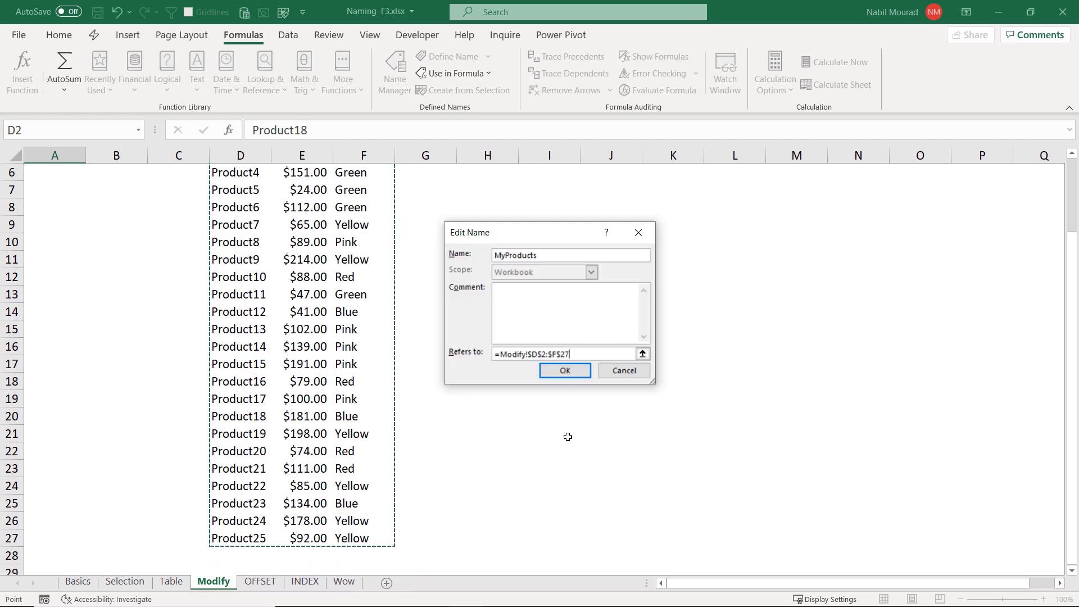
left_click(564, 370)
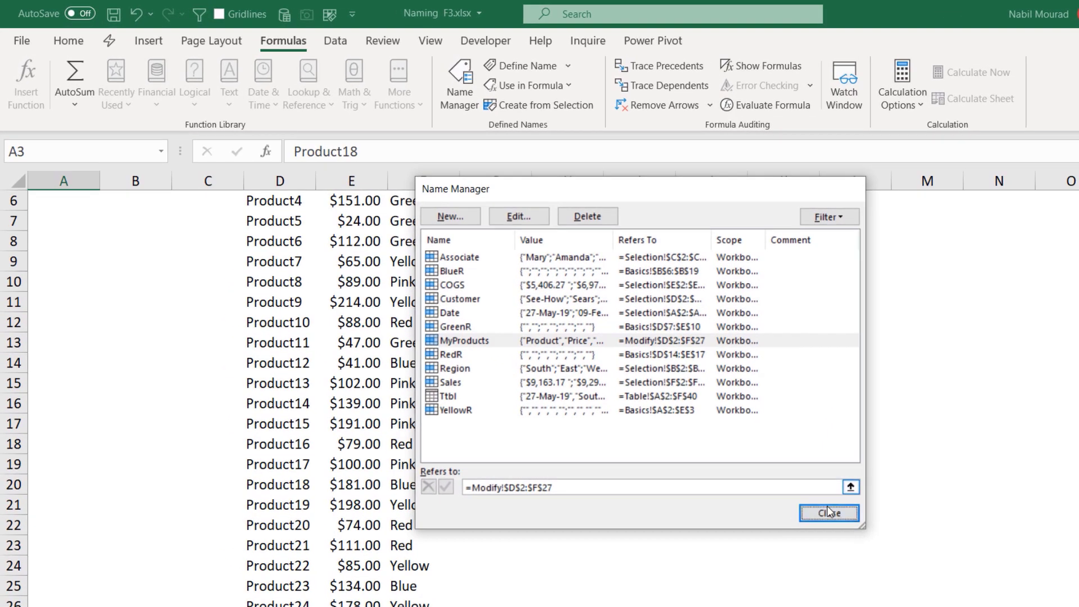
left_click(808, 499)
scroll(279, 314, "up", 2)
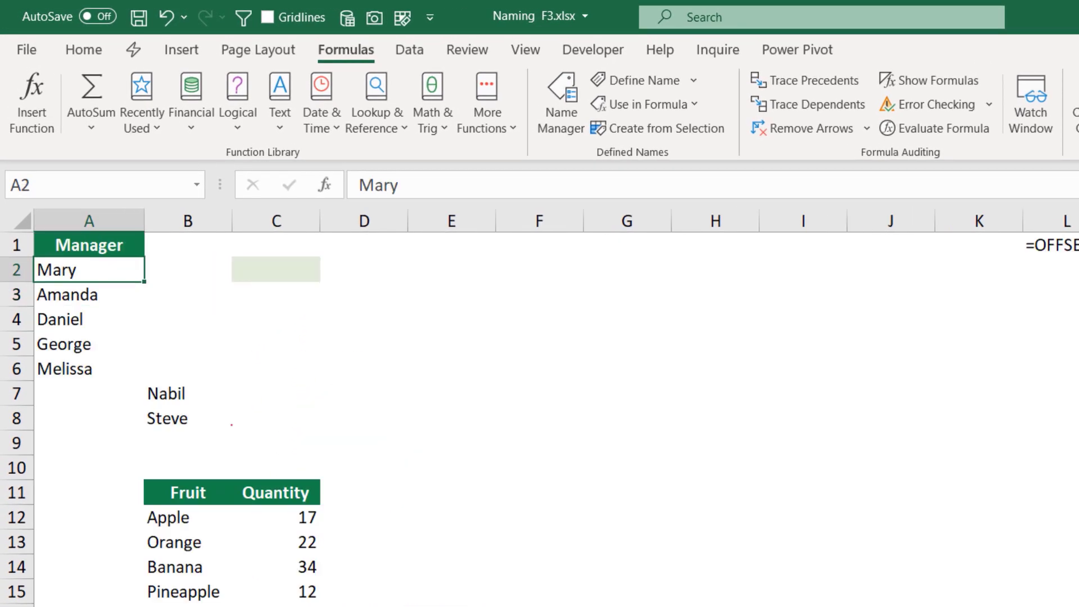
- Start an OFFSET formula in cell D5 with the absolute reference $A$2, 0 rows and 0 columns
left_click(261, 273)
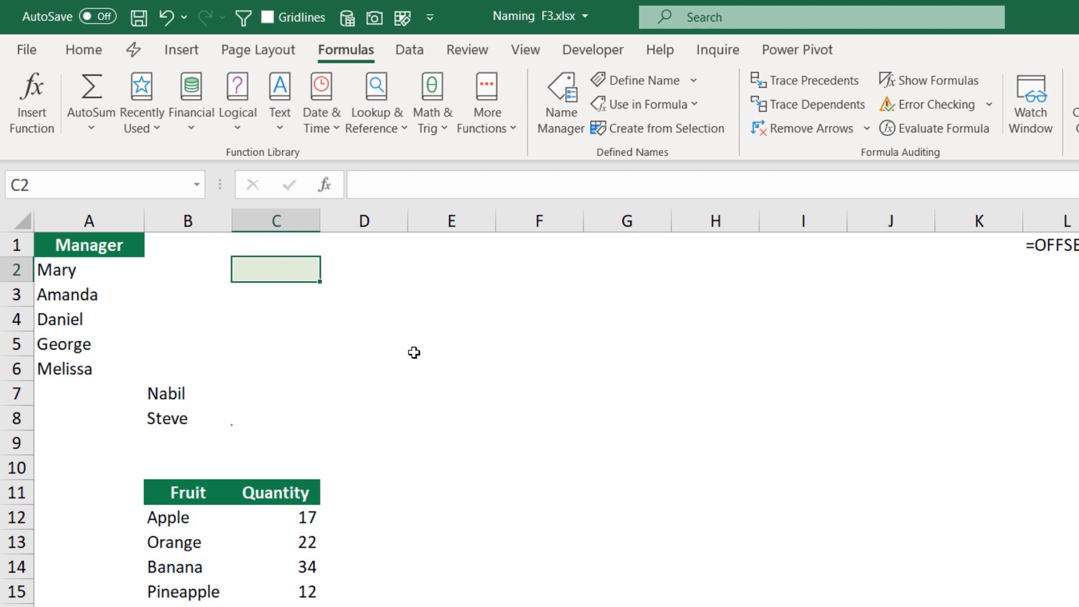
left_click(397, 341)
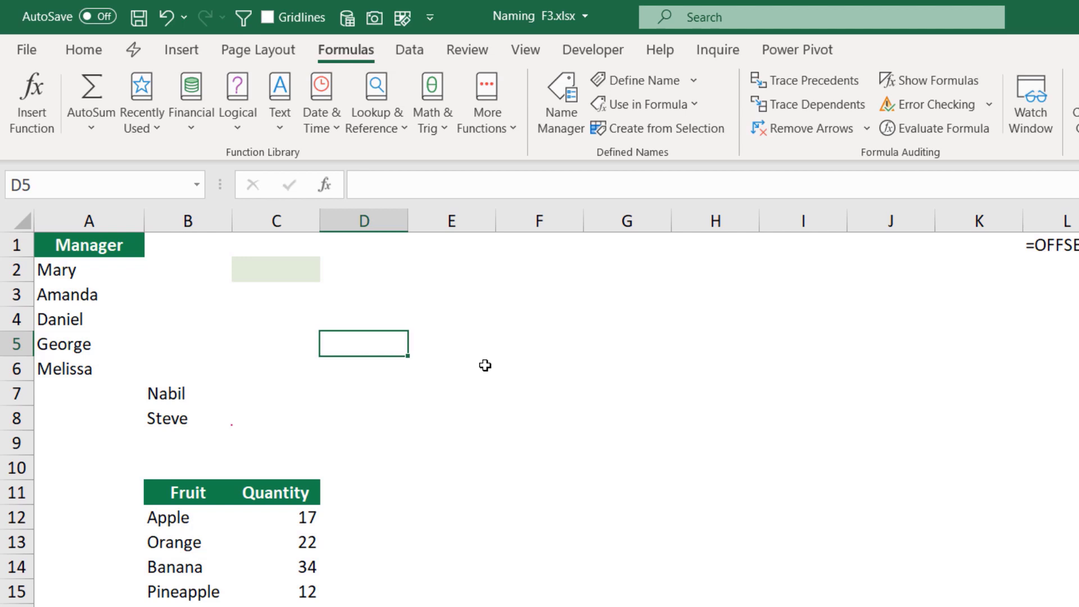
type("=off")
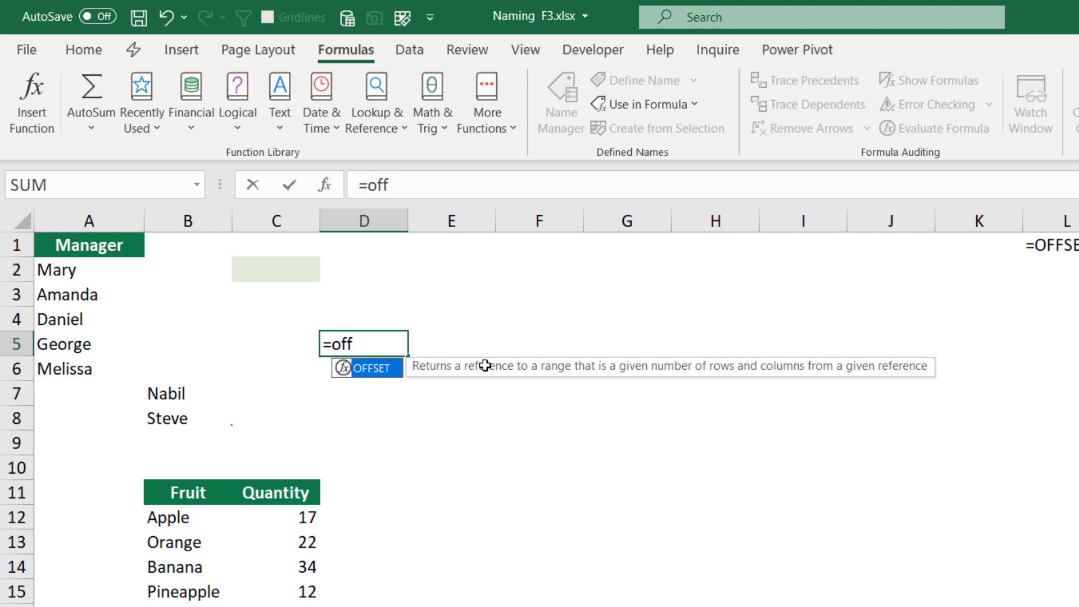
key("Tab")
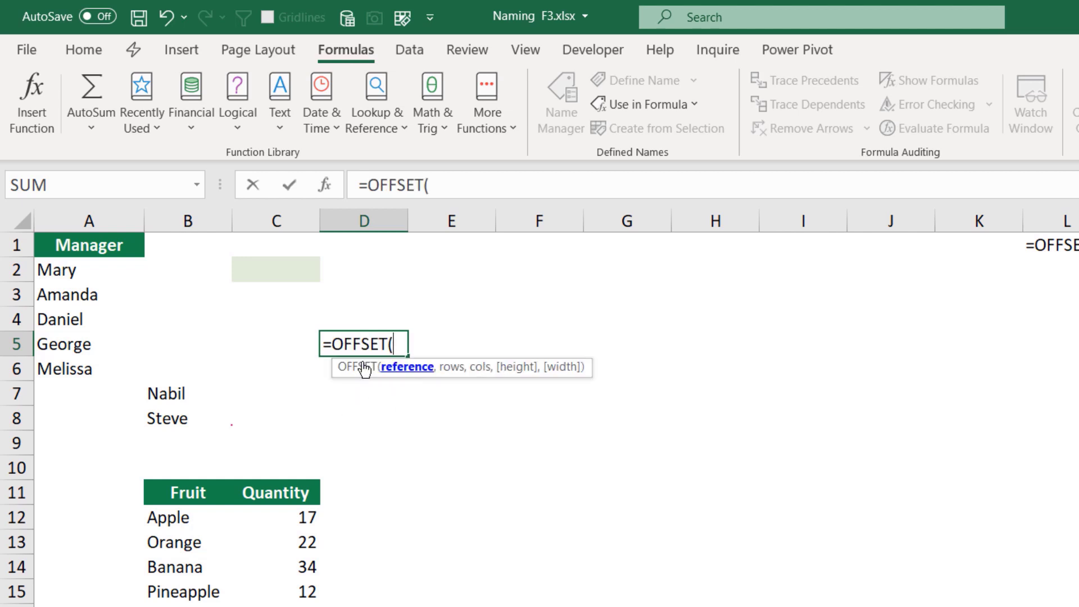
left_click(87, 271)
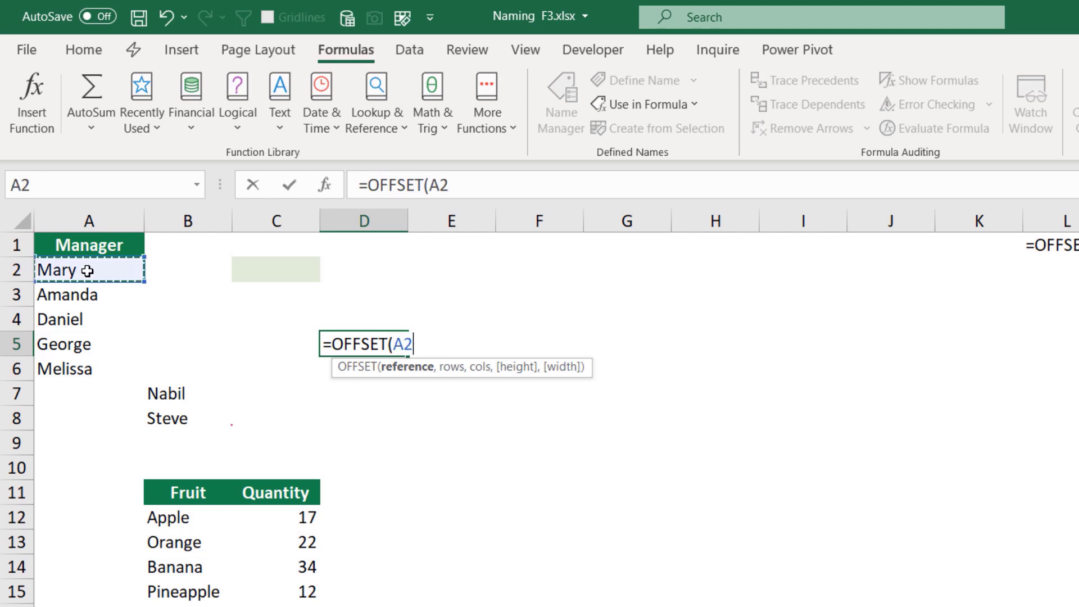
key("F4")
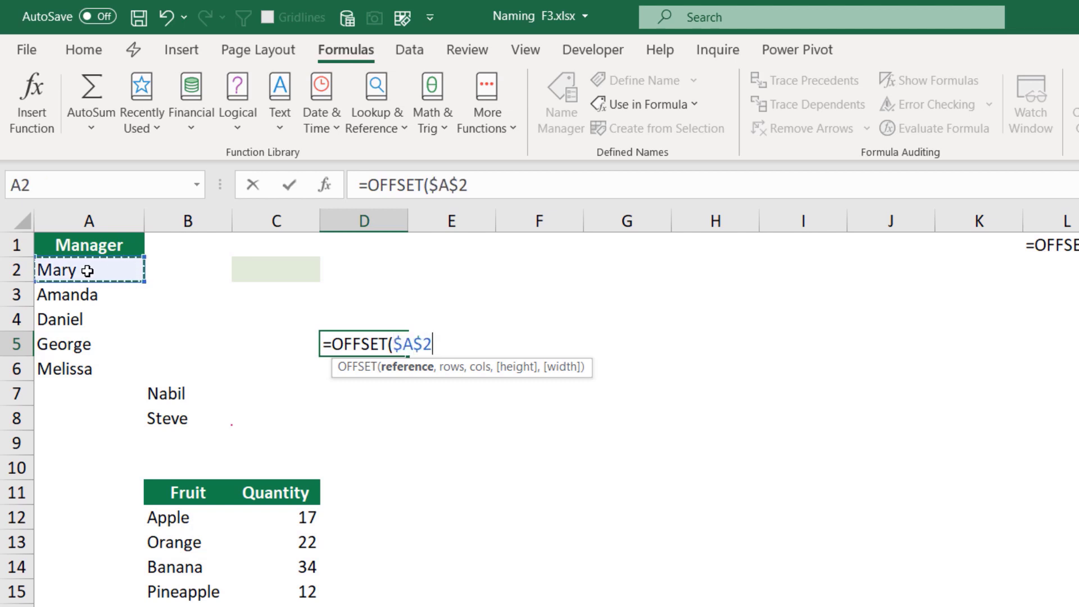
type(",")
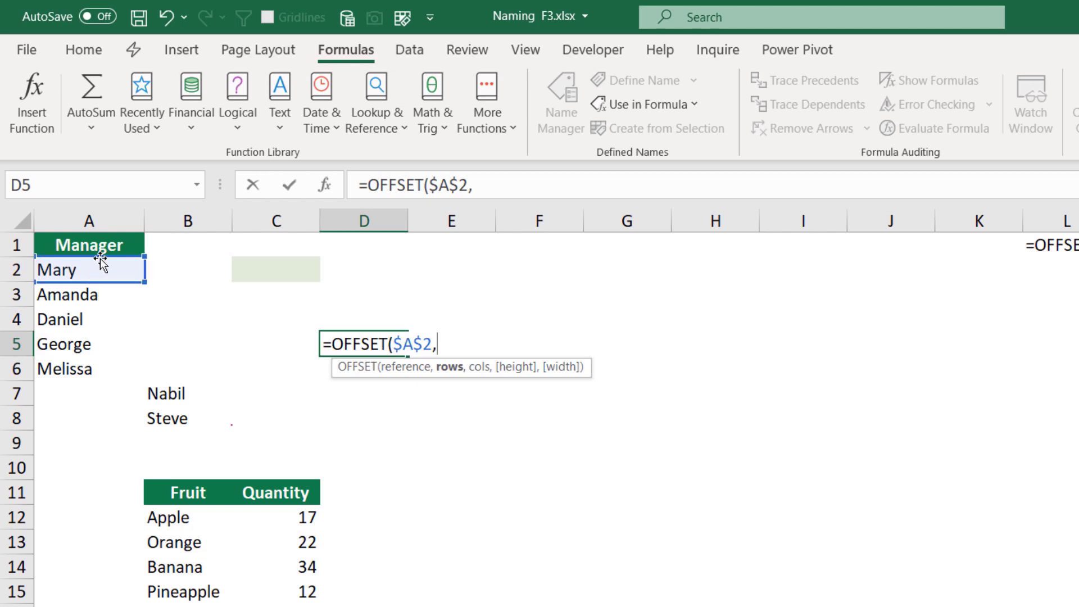
type("0,")
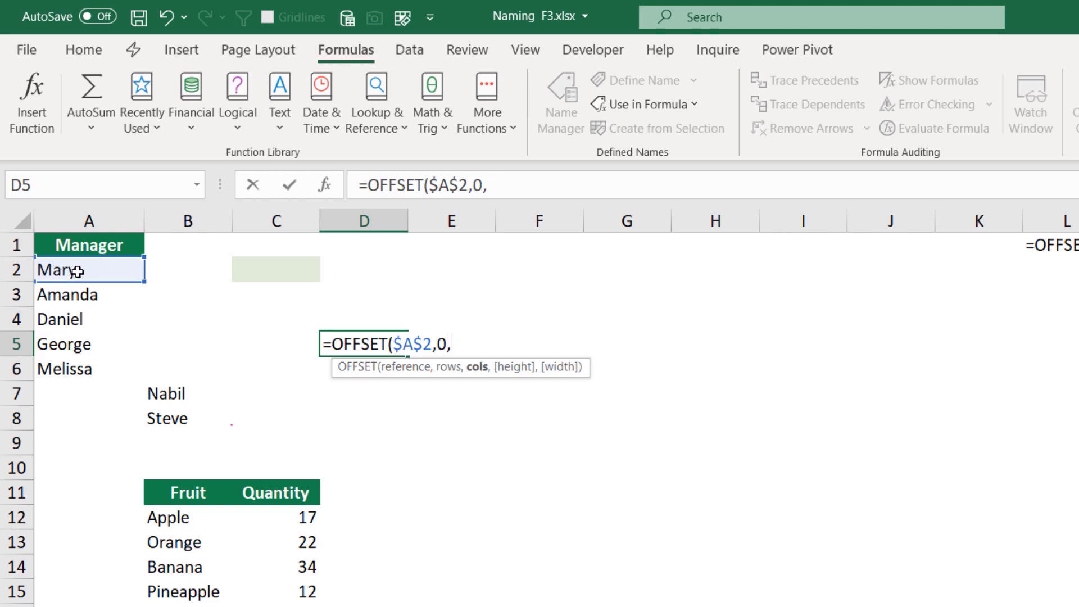
type("0,")
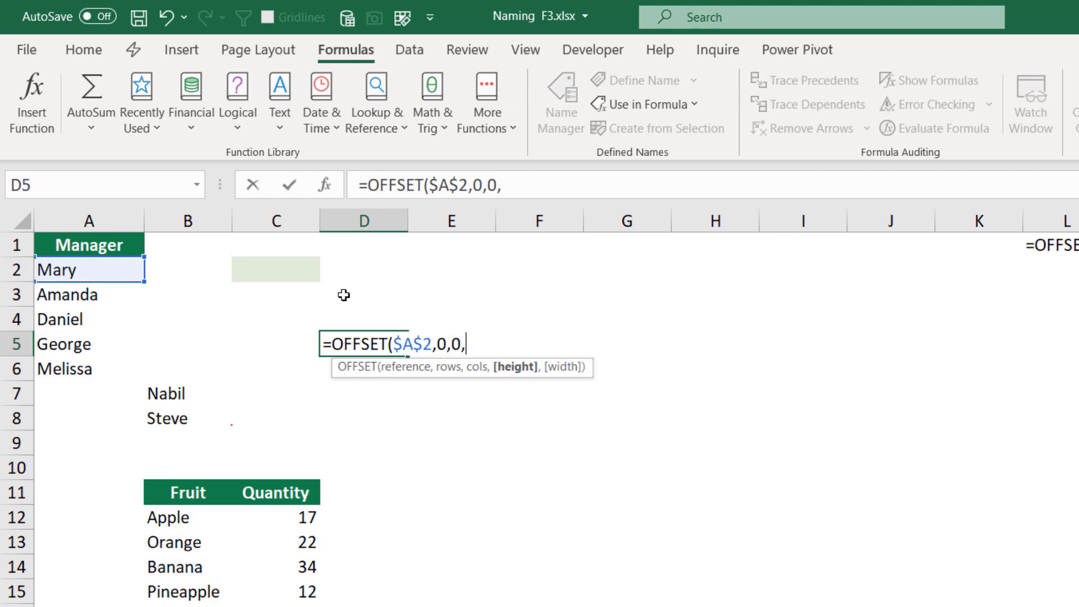
- Complete the OFFSET formula in D5 with the height COUNTA($A:$A)-1 and a width of 1
type("counta")
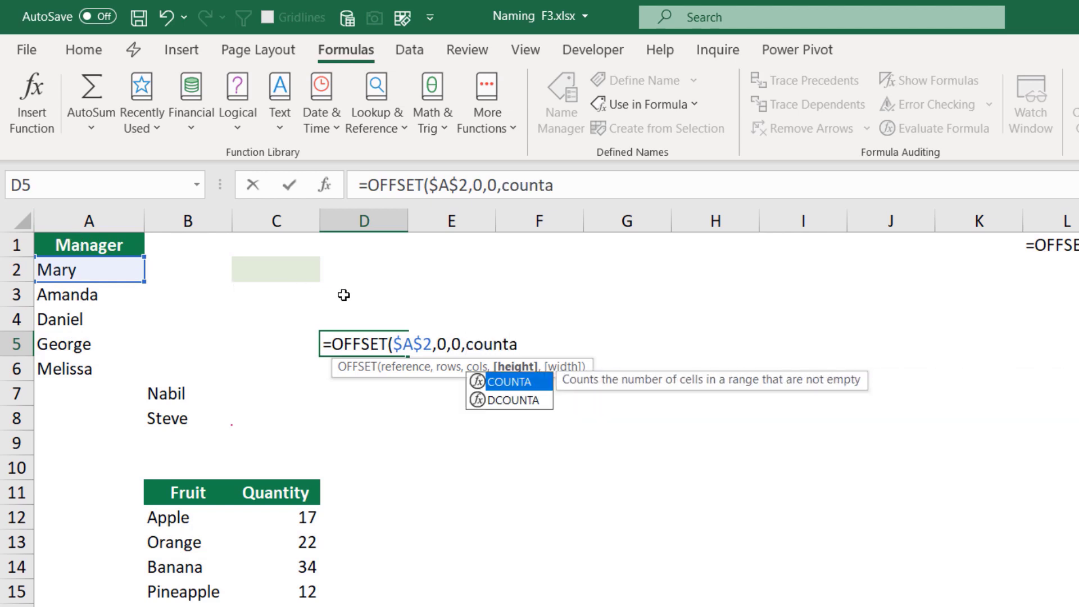
key("Tab")
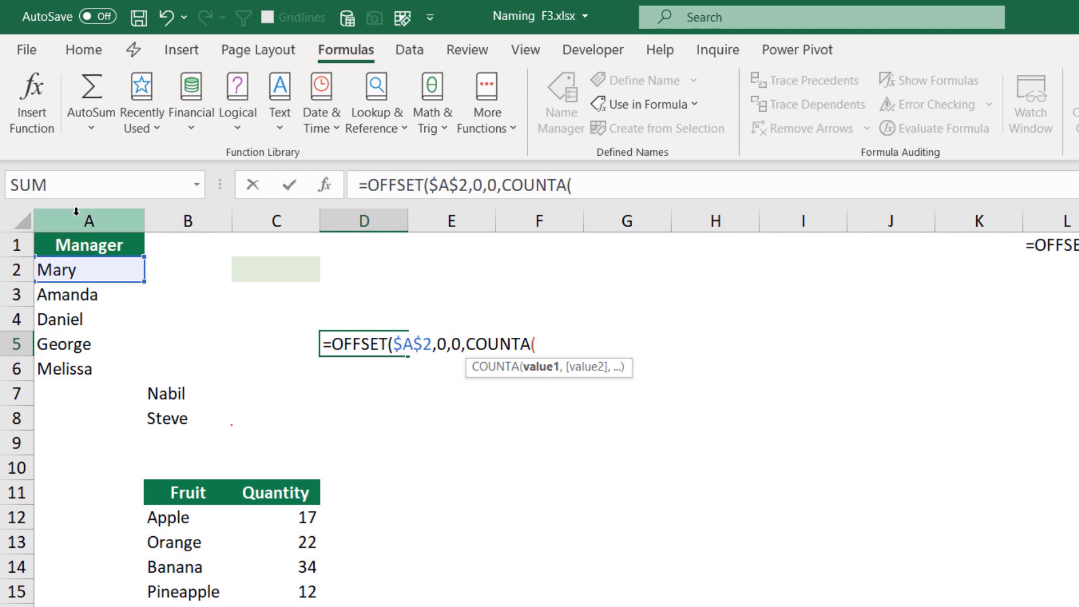
left_click(77, 211)
key("F4")
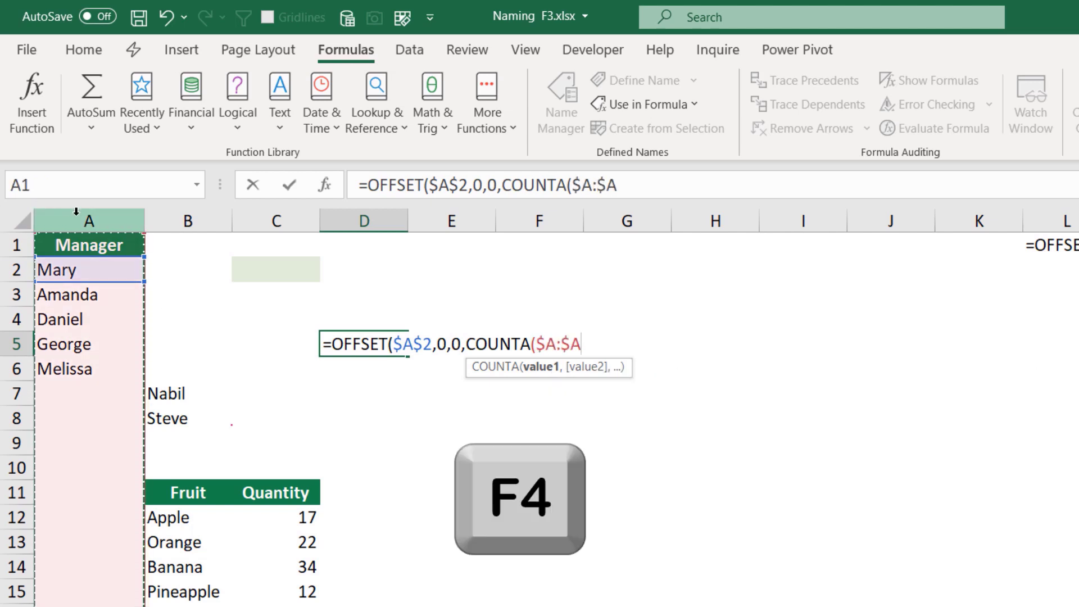
type(")")
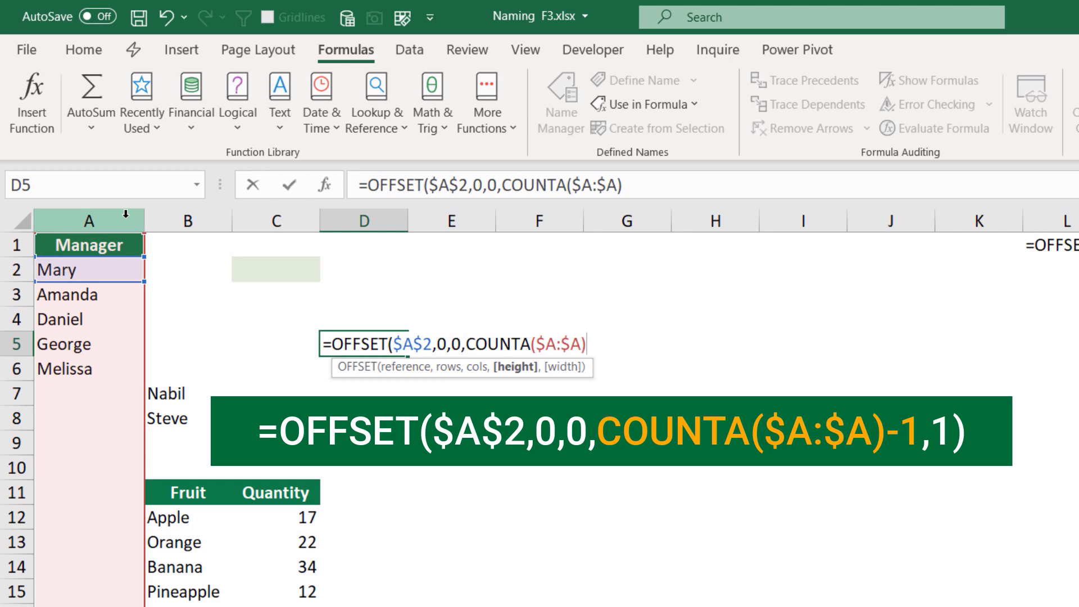
type("-1,")
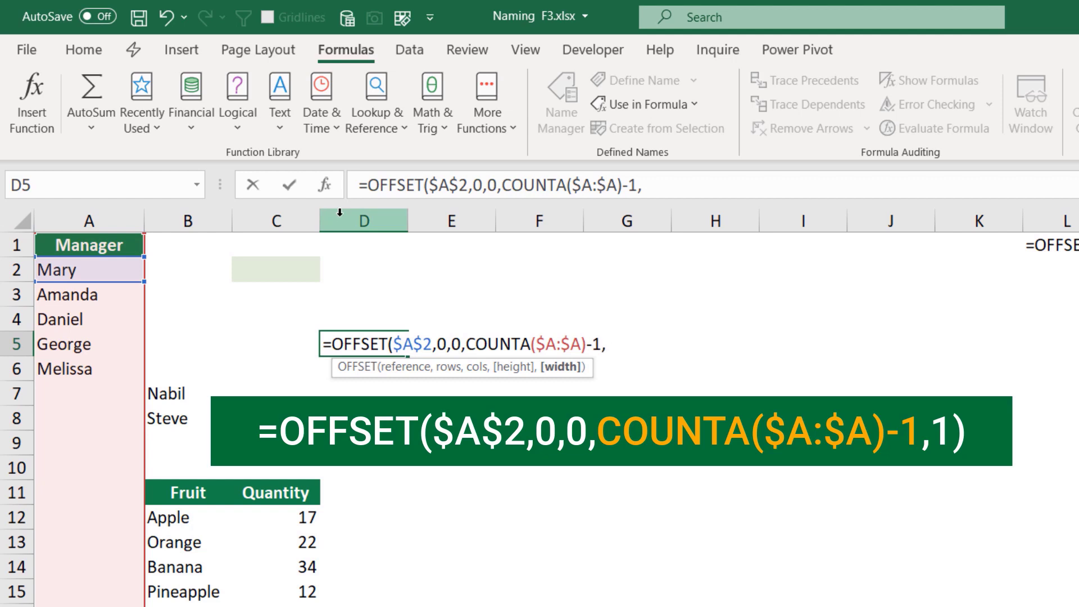
type("1)")
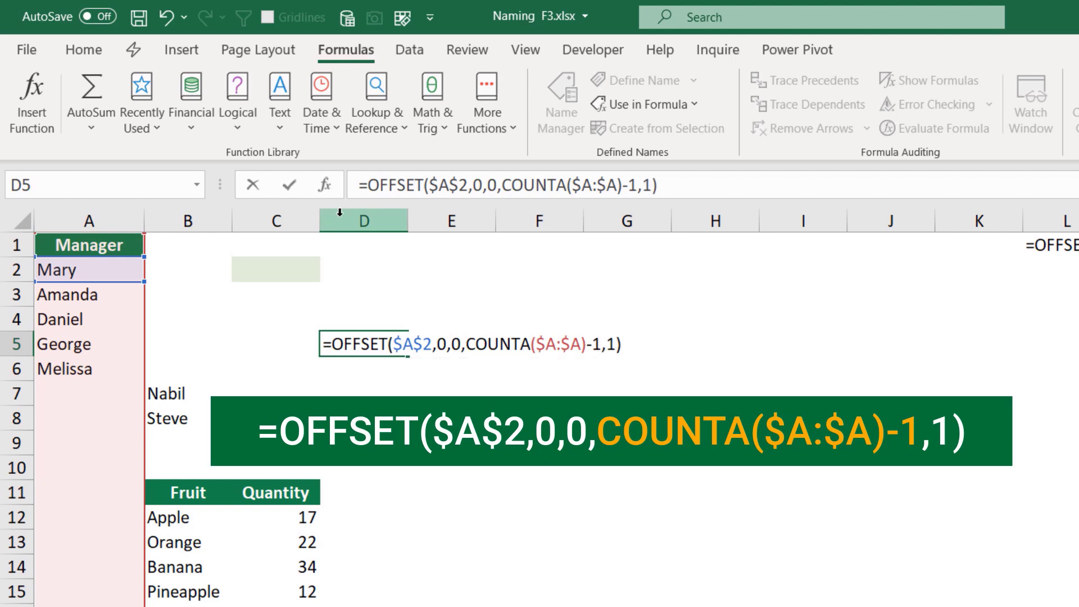
key("Return")
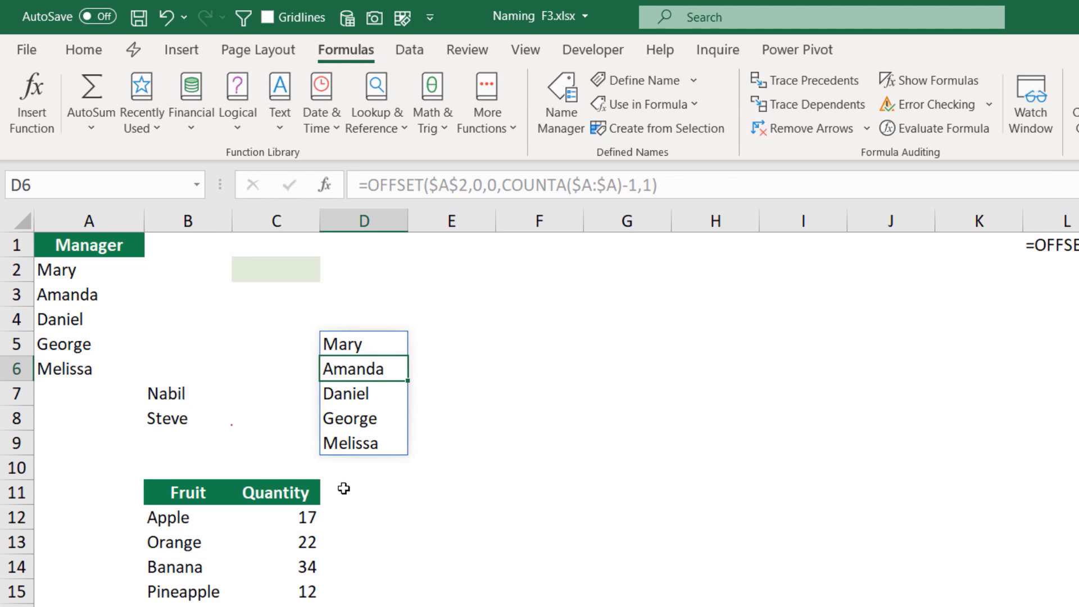
- Move the two extra names in B7:B8 directly below the Manager list, starting at A7
left_click_drag(179, 393, 172, 422)
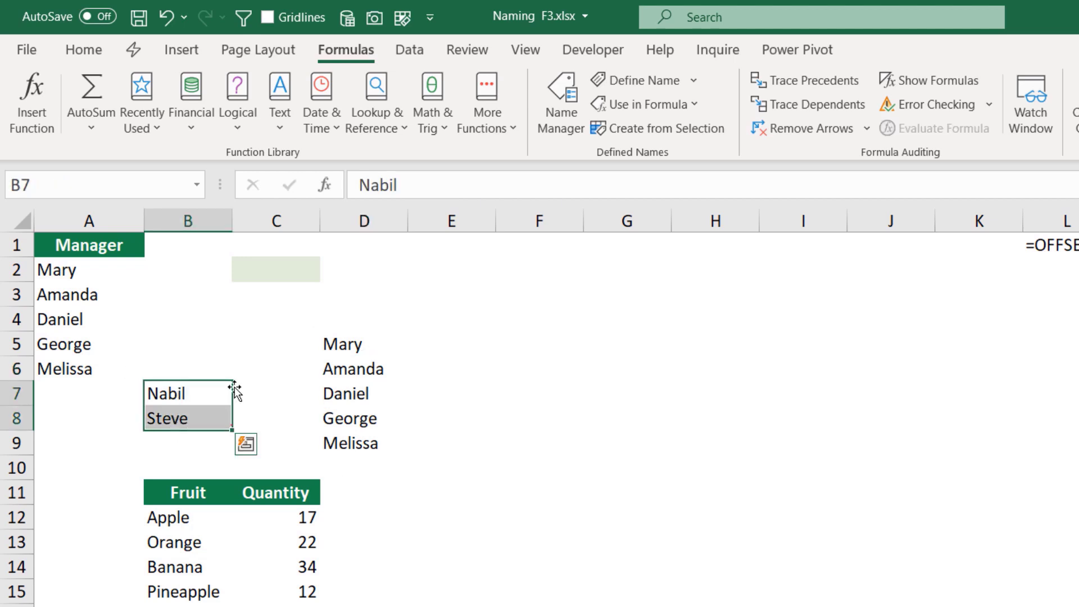
left_click_drag(231, 393, 126, 395)
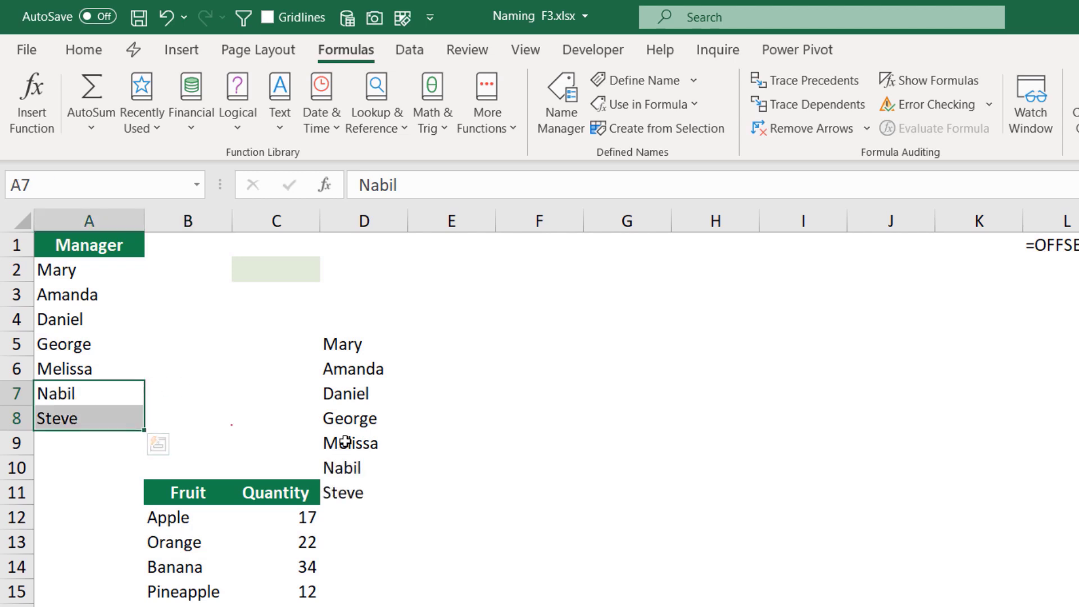
- Copy the full OFFSET formula text from cell D5, and clear the cell
left_click(351, 342)
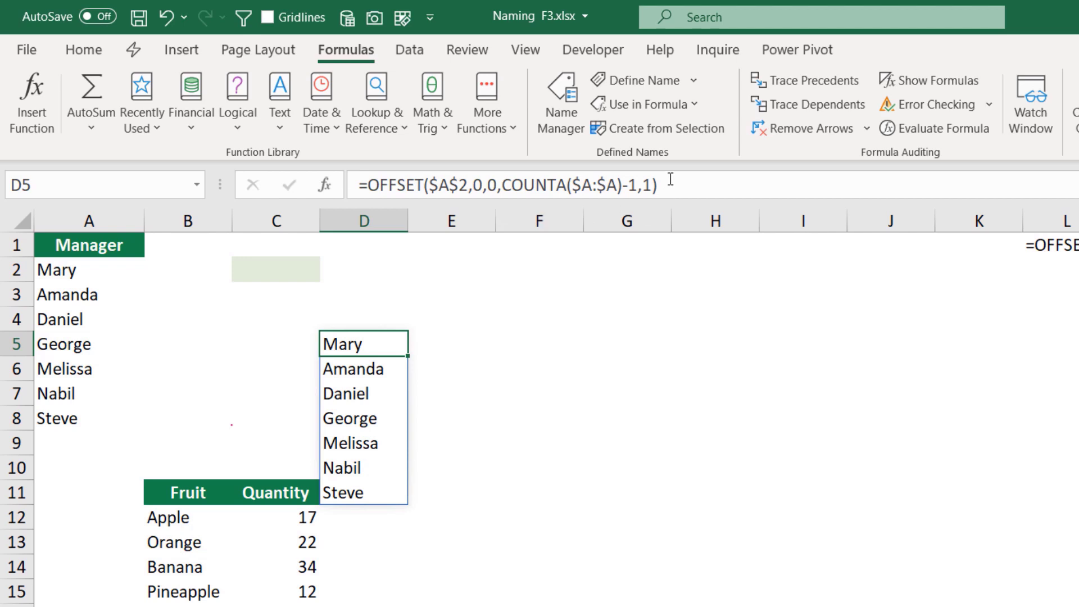
left_click_drag(671, 176, 360, 179)
key("ctrl+c")
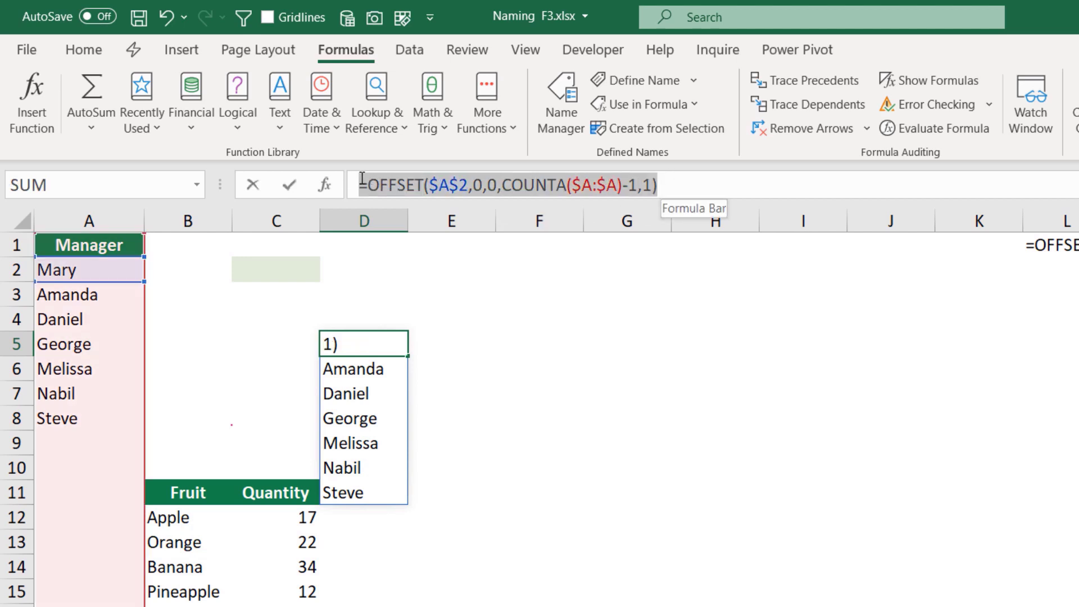
key("Delete")
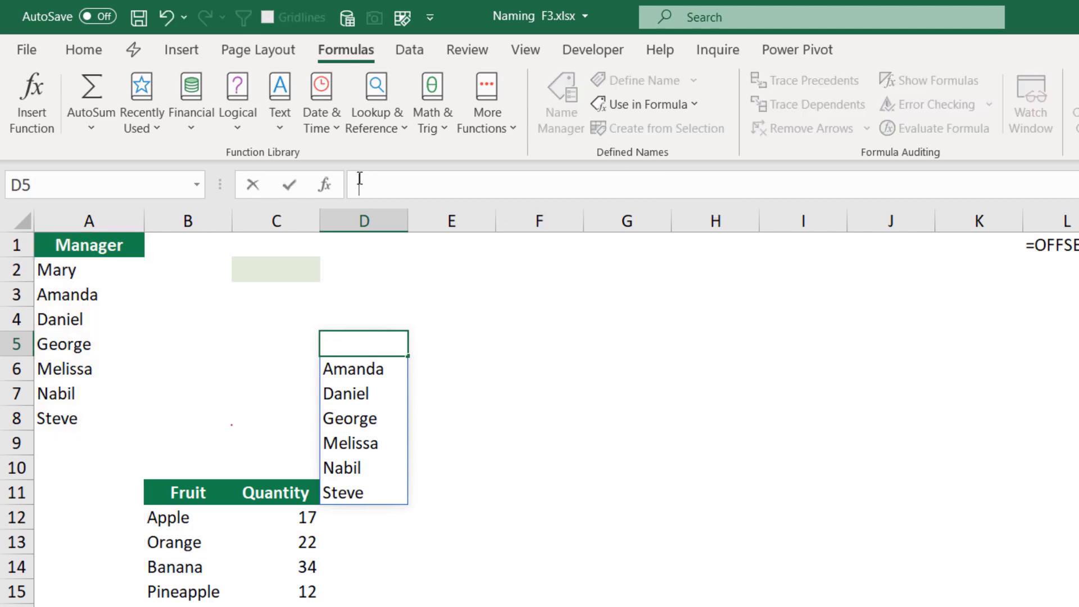
key("Return")
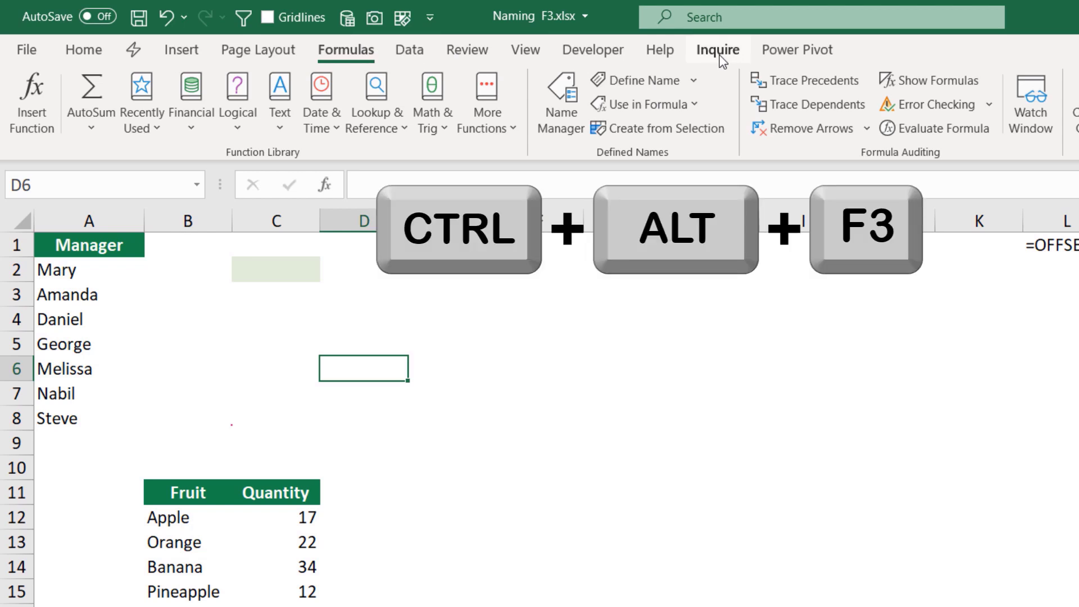
- Define a workbook-scope name Manager that refers to the copied formula =OFFSET($A$2,0,0,COUNTA($A:$A)-1,1)
key("ctrl+alt+F3")
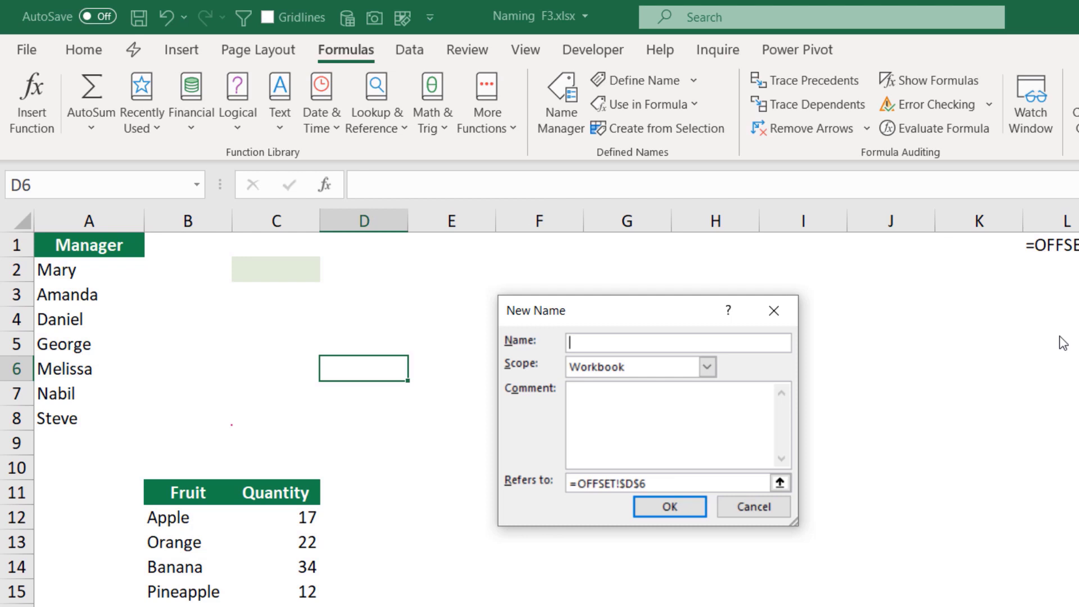
type("Manager")
left_click(576, 476)
key("BackSpace")
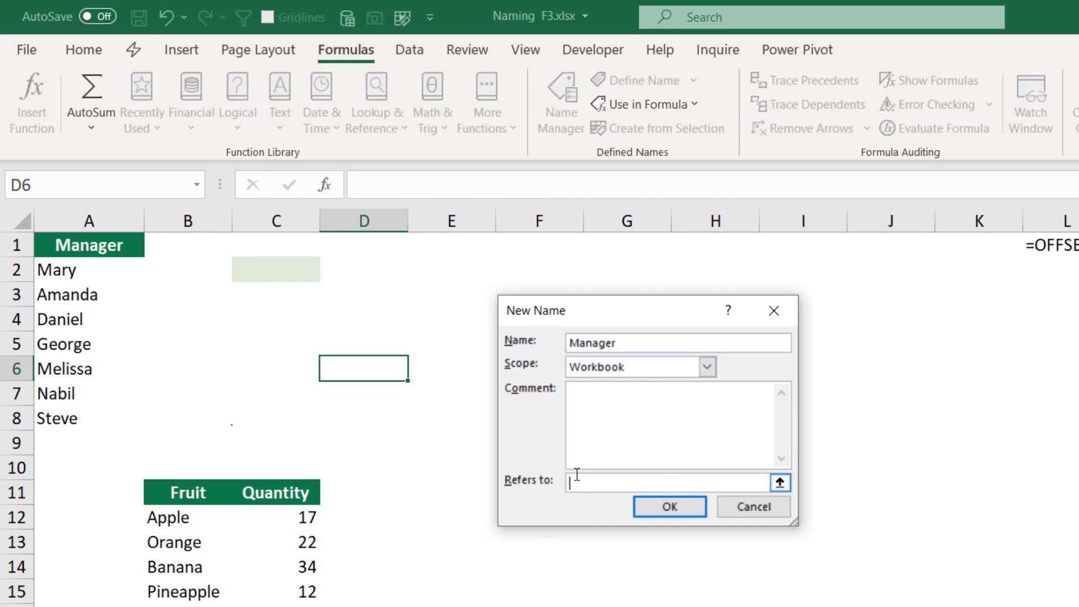
key("ctrl+v")
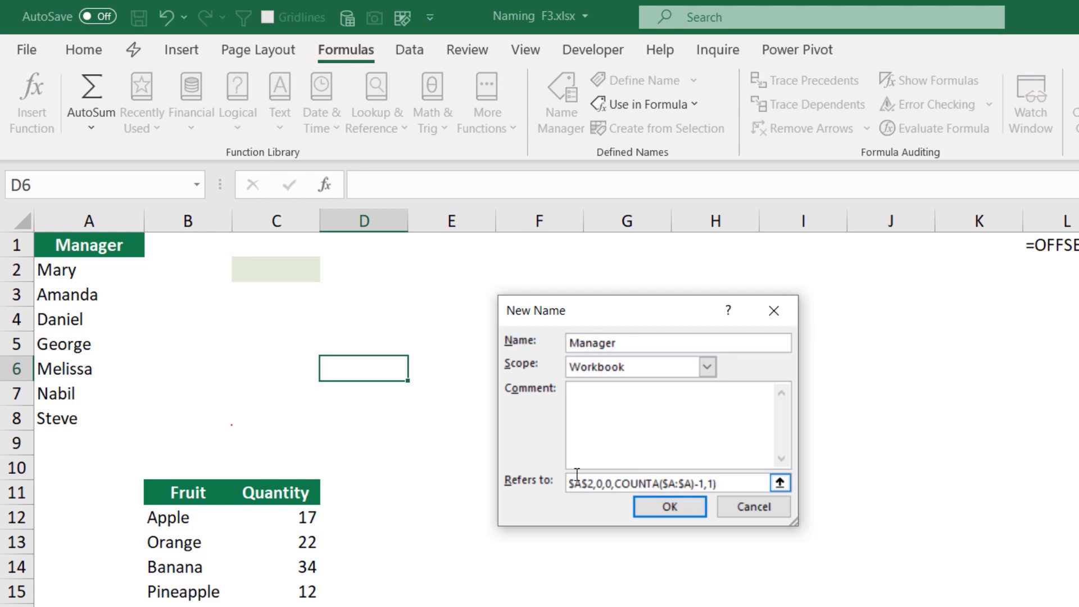
left_click(674, 507)
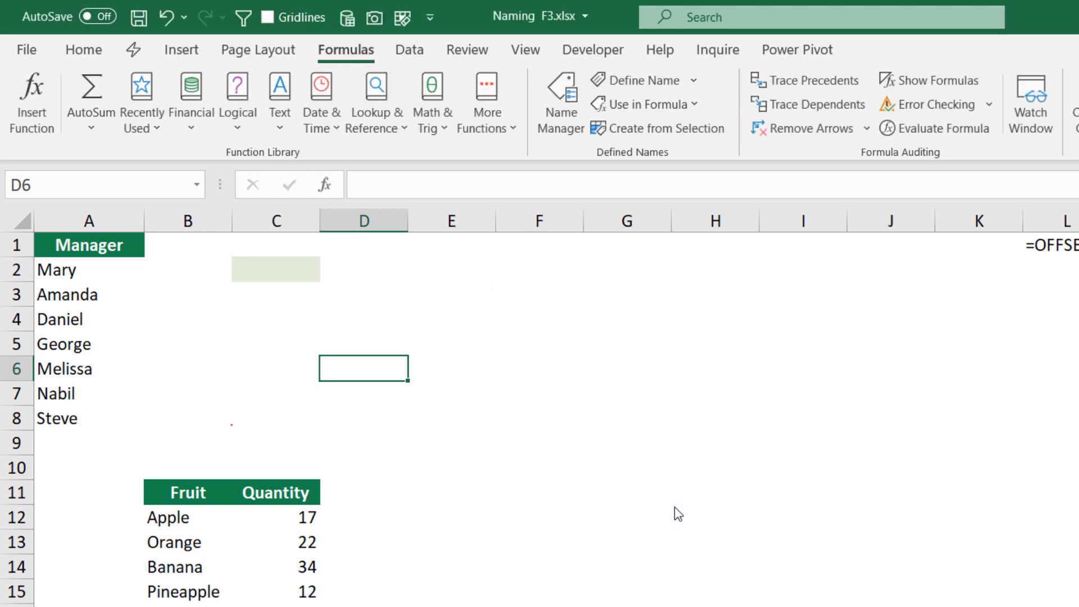
- Add data validation to cell C2 that allows a List with the source =Manager
left_click(255, 268)
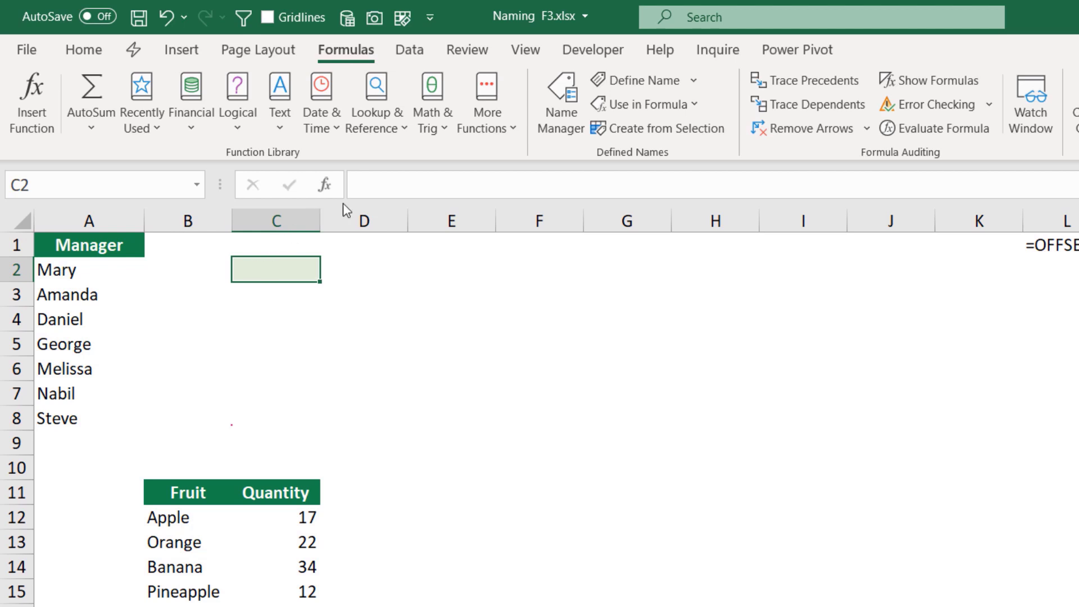
left_click(409, 51)
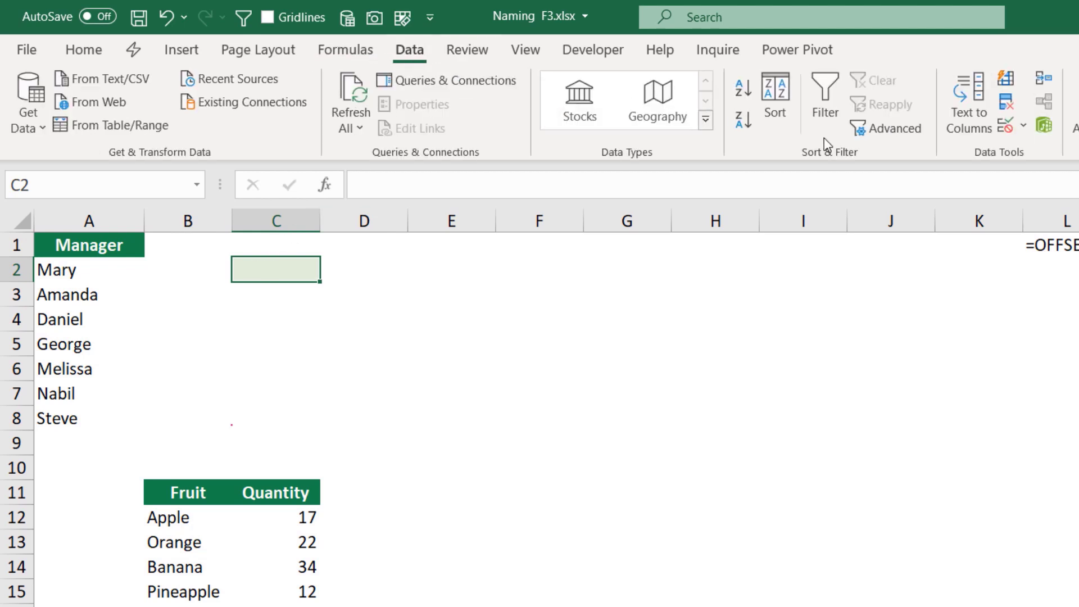
left_click(1006, 125)
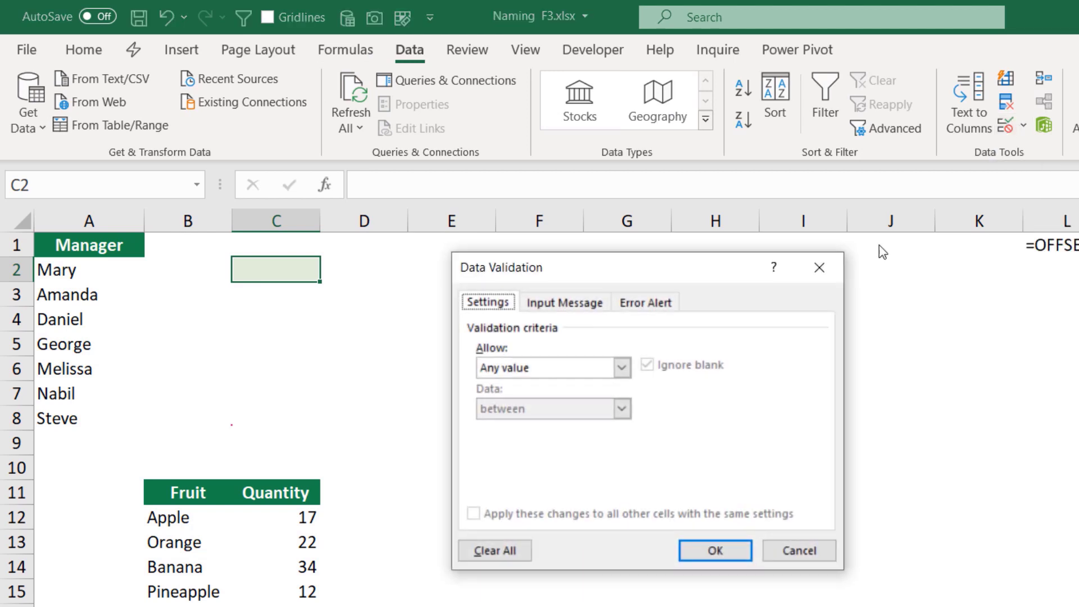
left_click(622, 367)
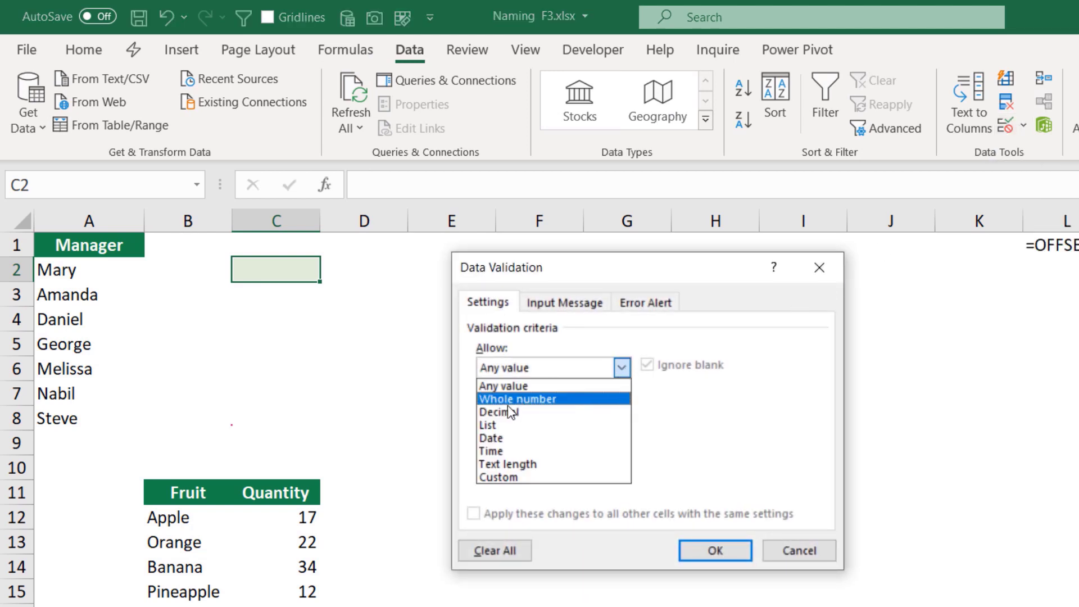
left_click(490, 425)
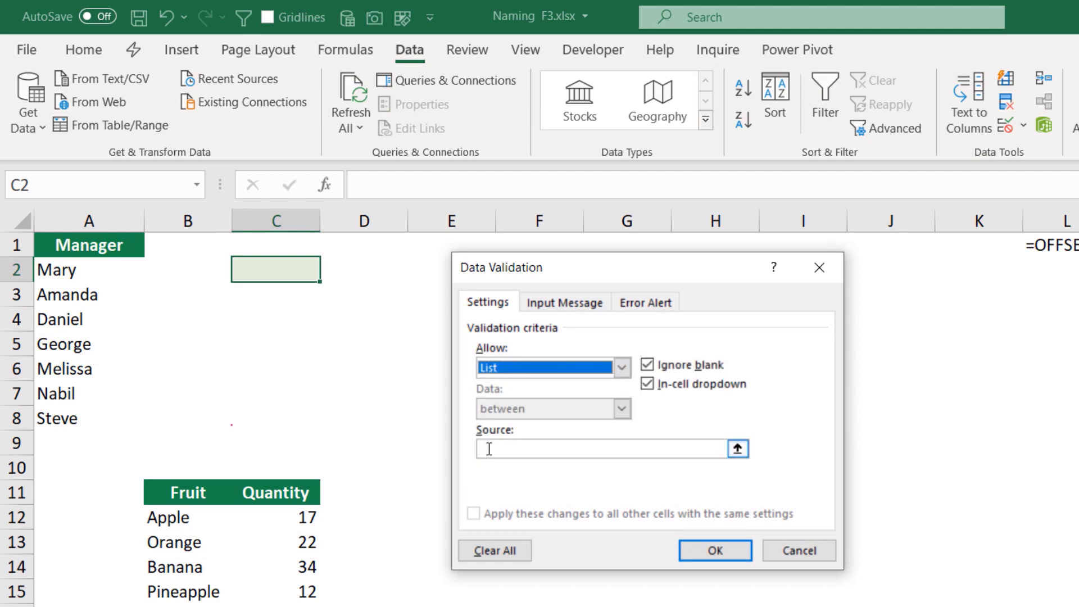
left_click(489, 448)
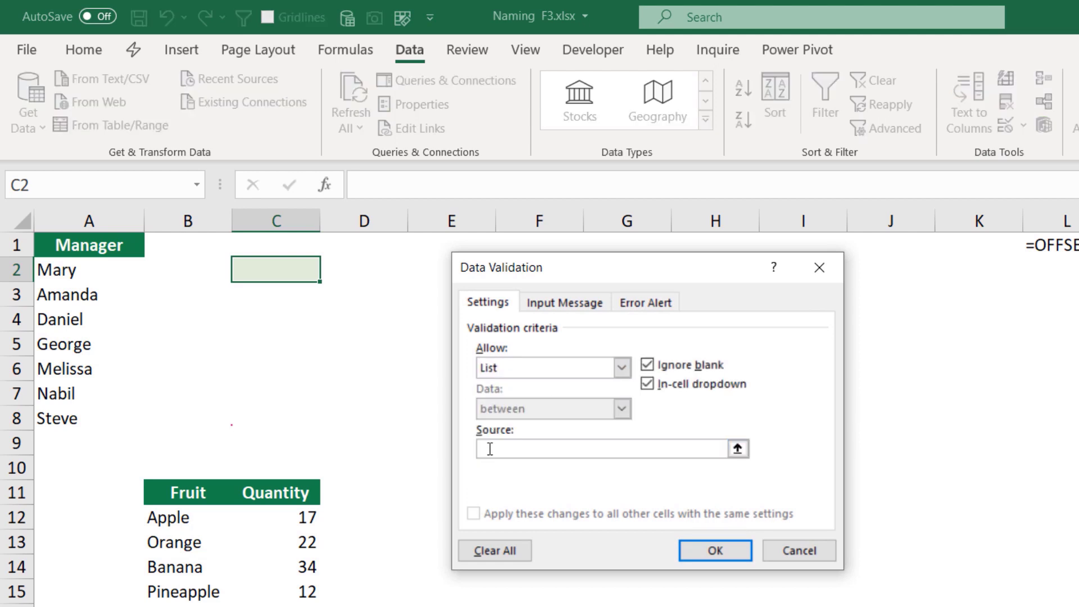
type("=Manager")
left_click(703, 550)
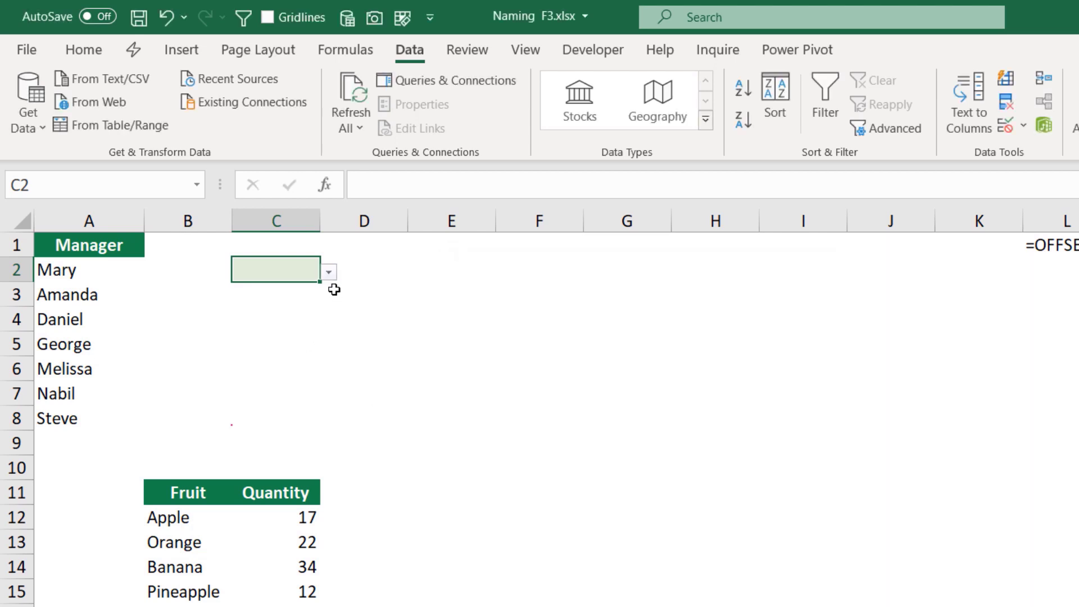
- Check the entries of the dropdown list in C2, and select the last manager's cell, A8
left_click(329, 273)
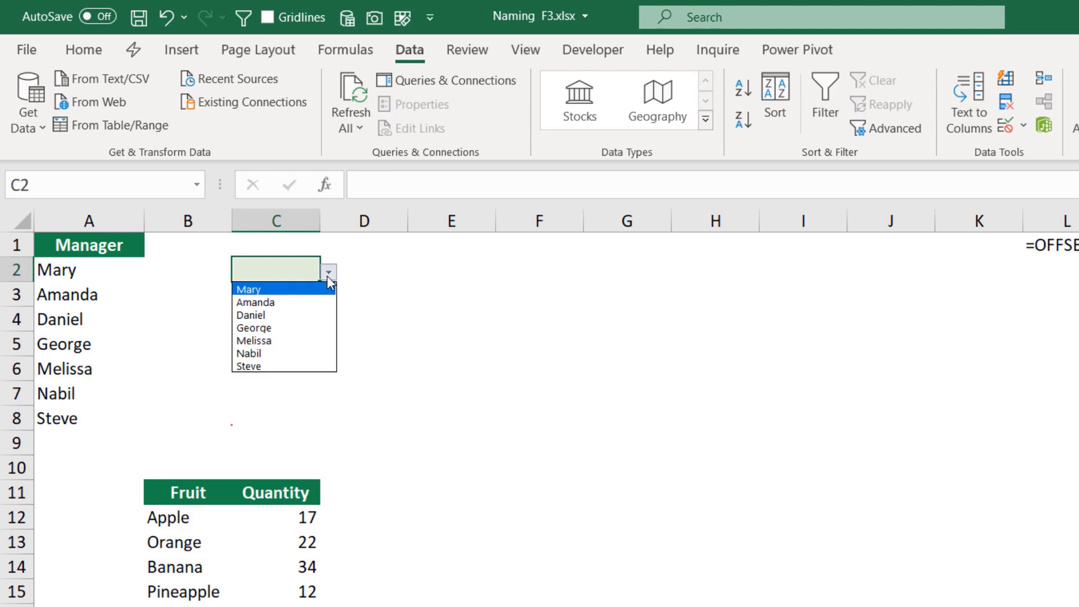
left_click(44, 417)
left_click(50, 416)
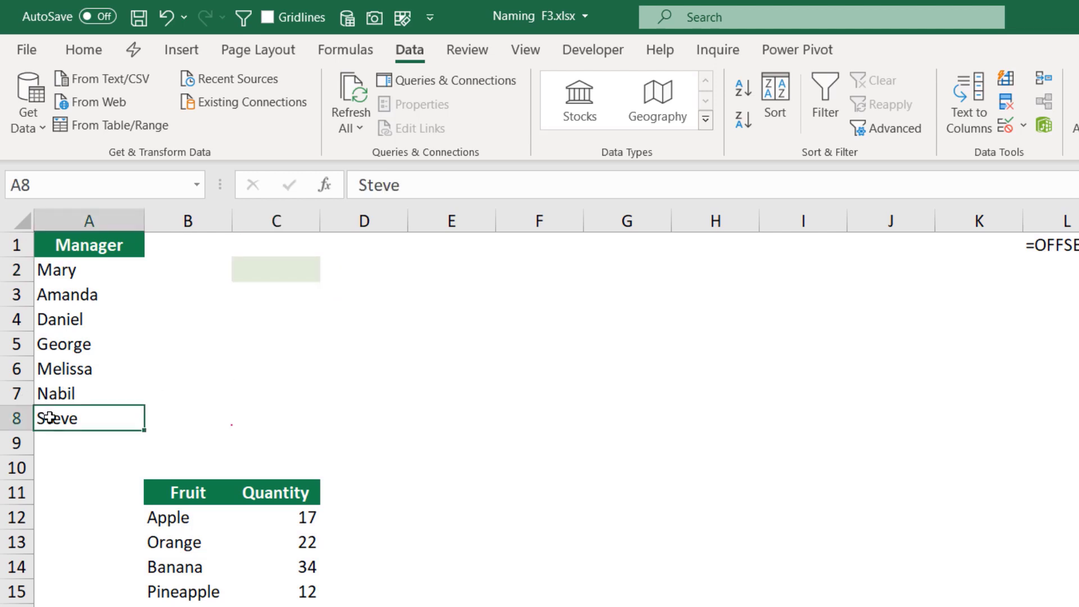
- Clear the last manager's cell, A8, and check the entries of the dropdown list in C2
key("Delete")
left_click(241, 272)
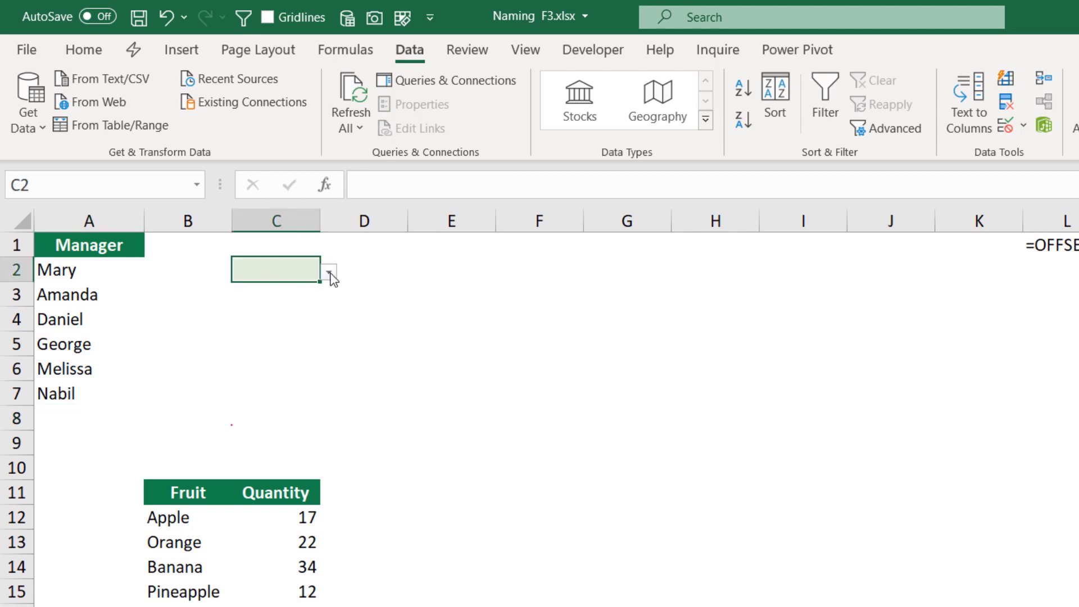
left_click(329, 273)
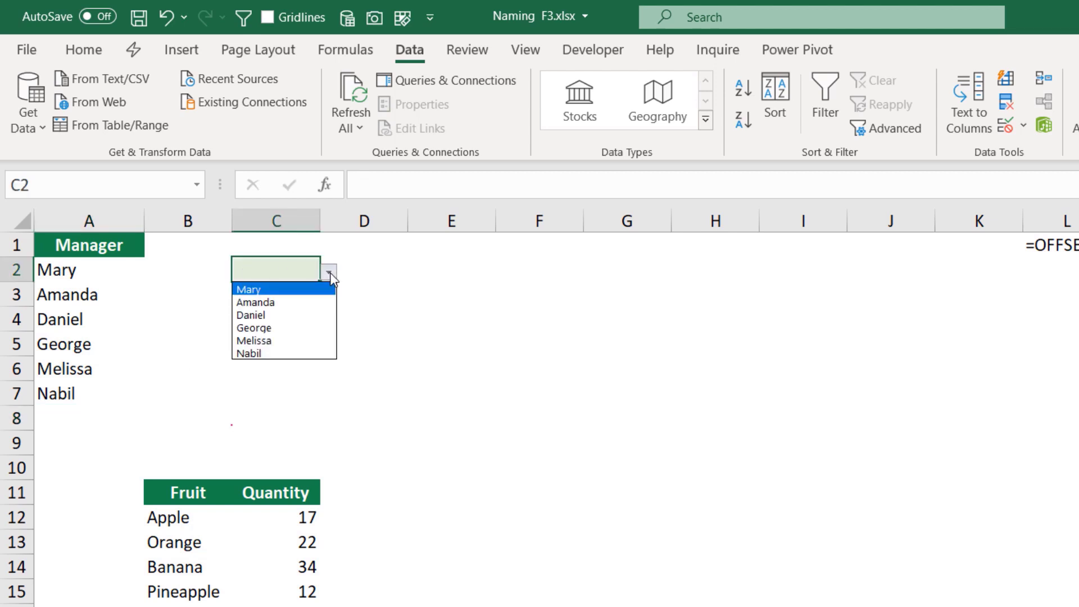
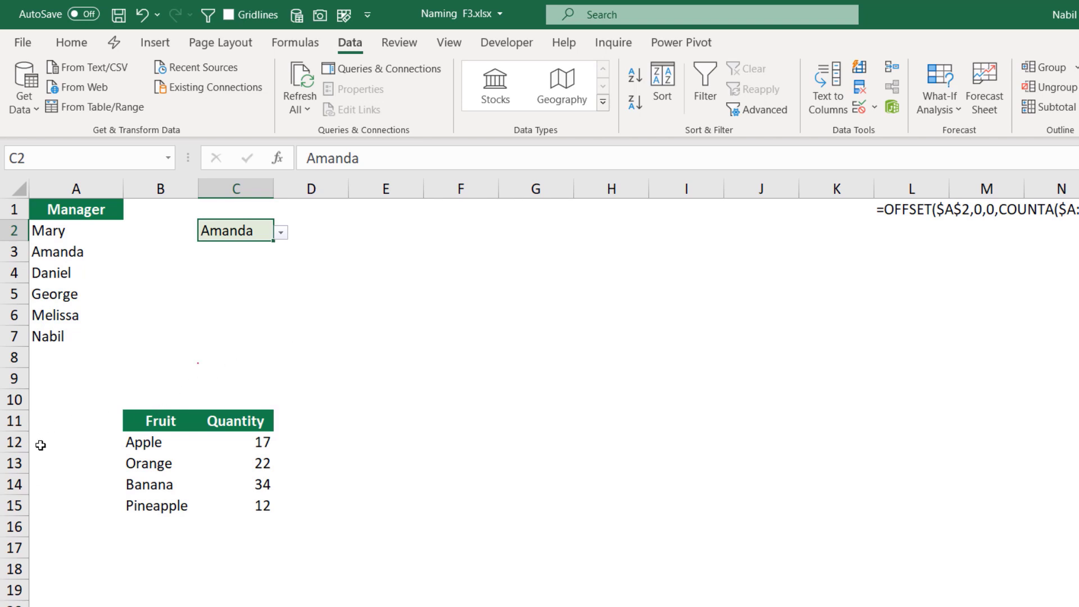
- Move the Fruit and Quantity table from B11:C15 to the range A10:B14
left_click(137, 421)
left_click_drag(137, 422, 244, 504)
left_click_drag(250, 447, 159, 422)
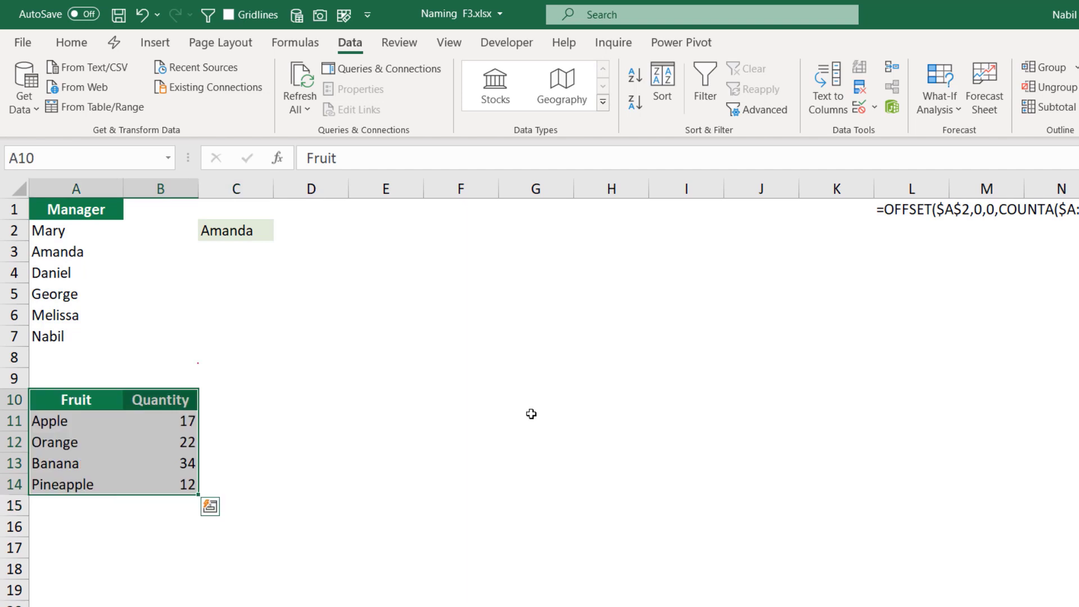
left_click(451, 401)
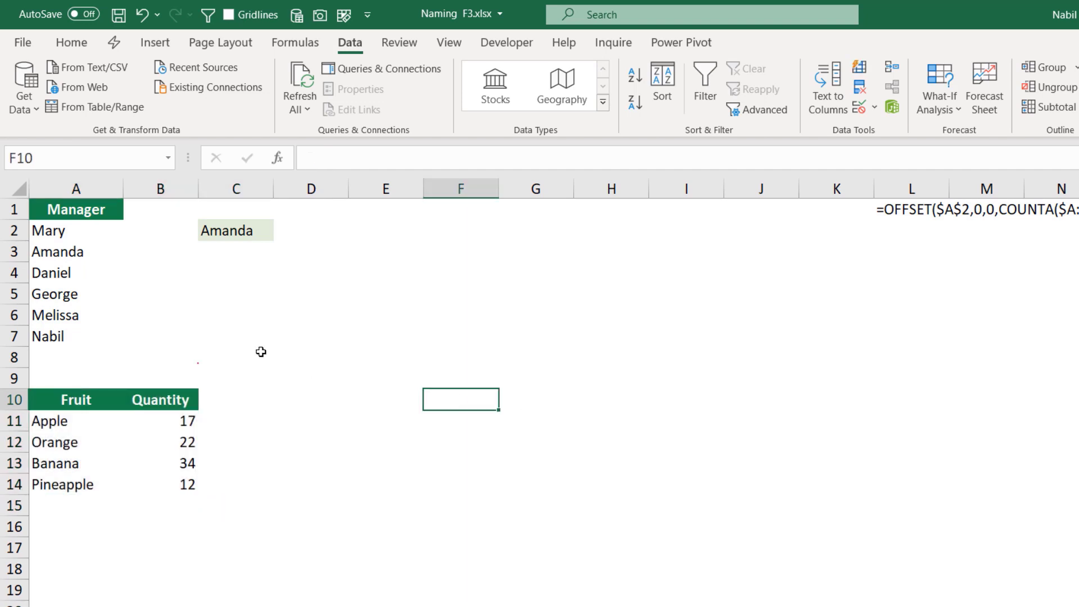
- Examine the entries of the dropdown list in C2 with the fruit table in column A, and select cell A8
left_click(243, 229)
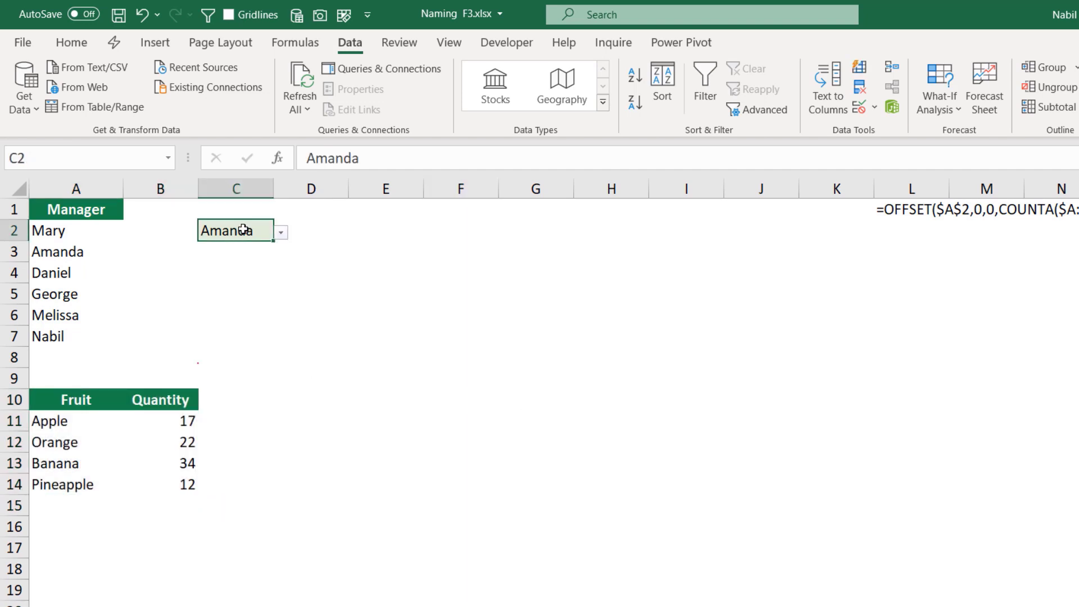
left_click(280, 232)
left_click_drag(281, 275, 281, 288)
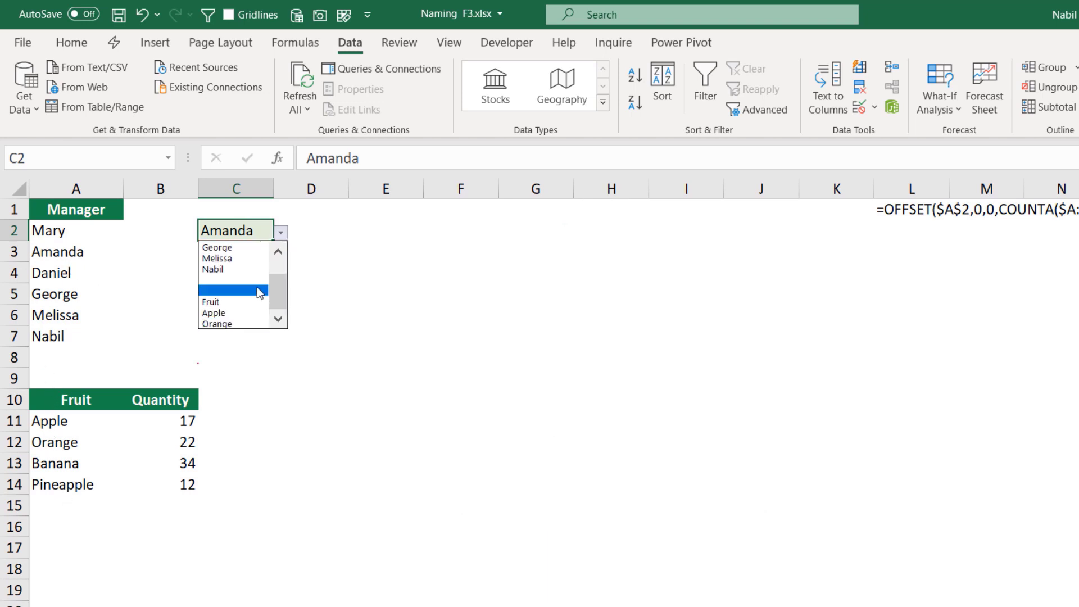
scroll(284, 290, "up", 1)
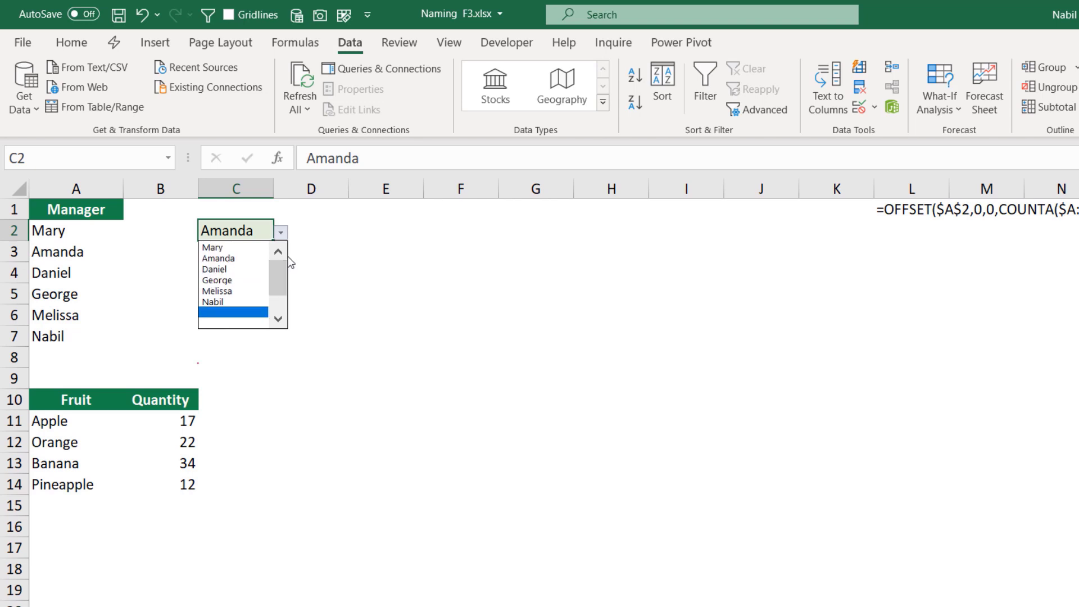
left_click(47, 353)
left_click(47, 355)
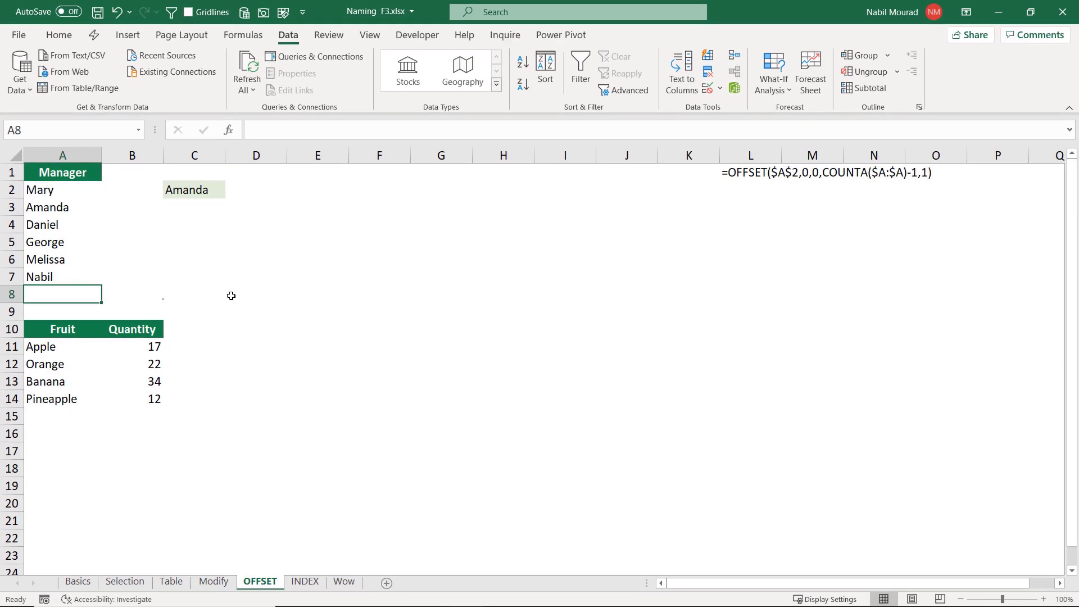
- On the INDEX sheet, start an INDEX formula in cell D5 with the absolute column $A:$A as its array
key("ctrl+Page_Down")
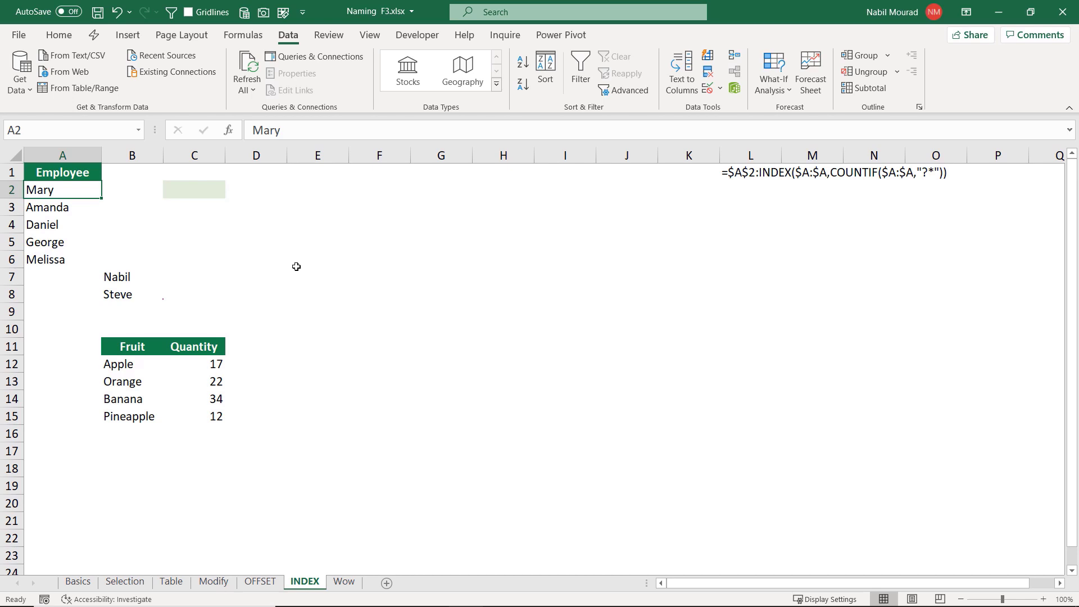
left_click(255, 242)
type("=index")
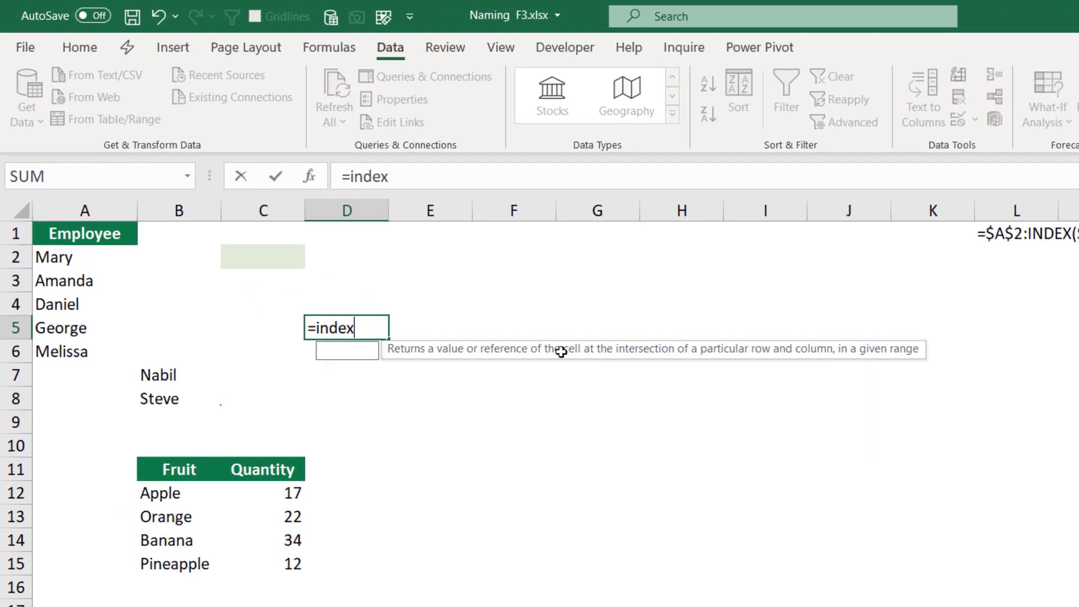
key("Tab")
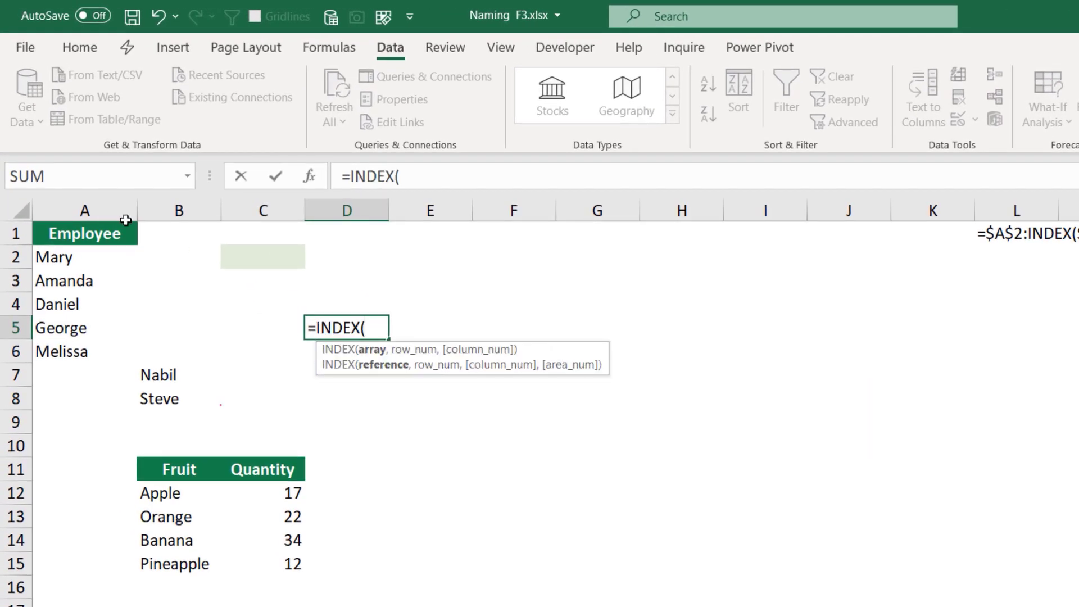
left_click(93, 200)
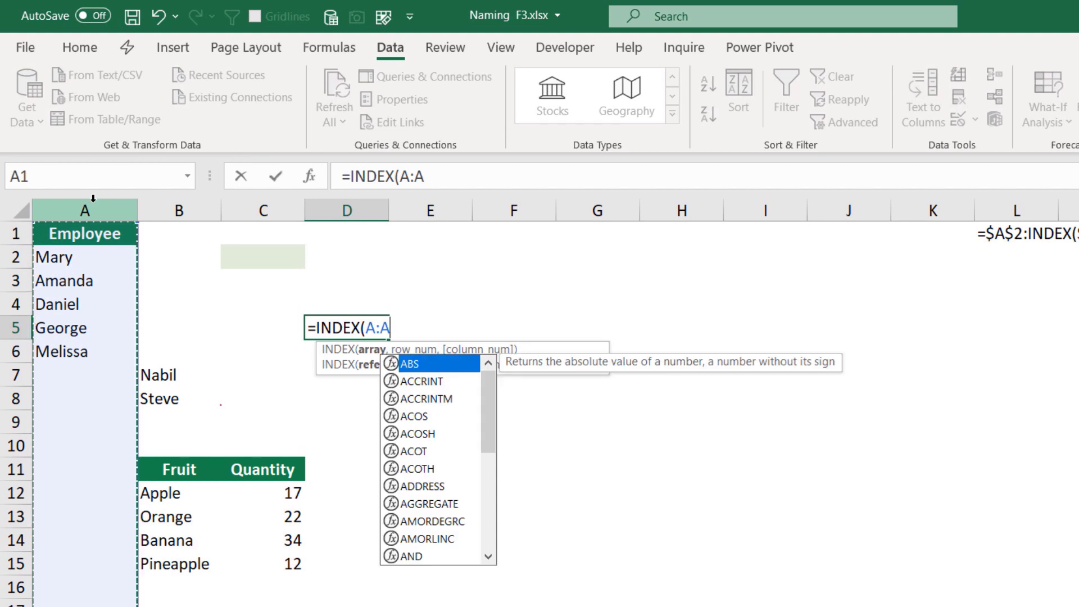
key("F4")
type(",")
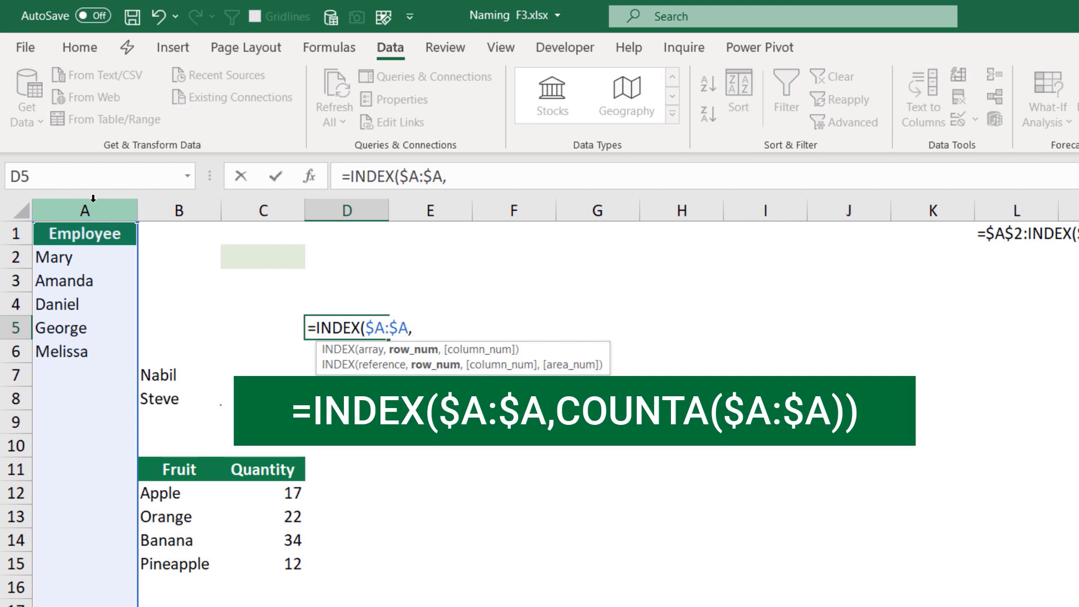
- Complete the D5 formula with COUNTA($A:$A) as the row number, giving =INDEX($A:$A,COUNTA($A:$A))
type("counta")
key("Tab")
left_click(86, 209)
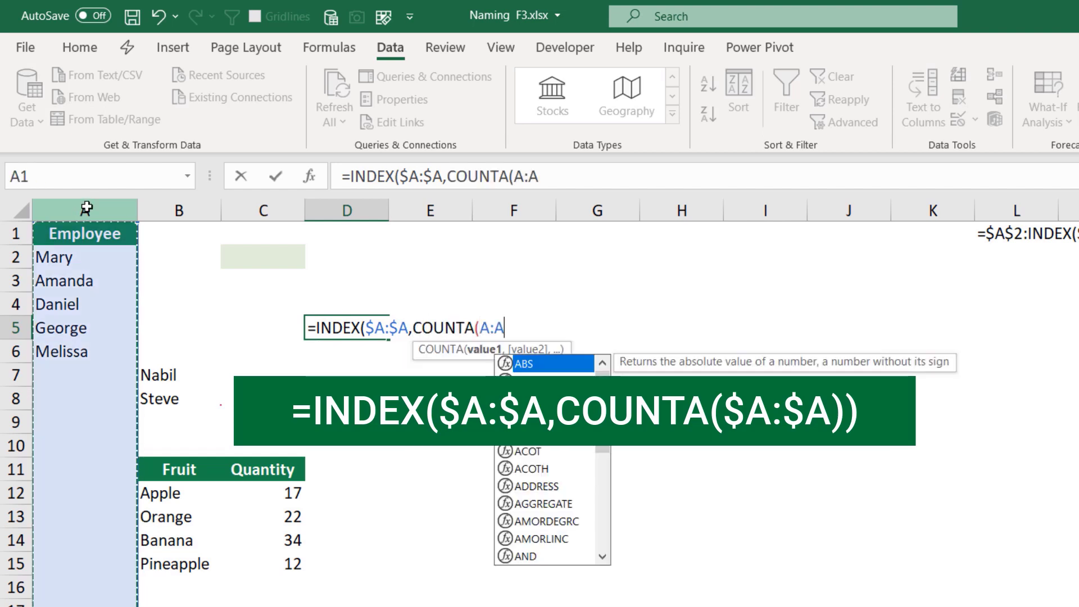
key("F4")
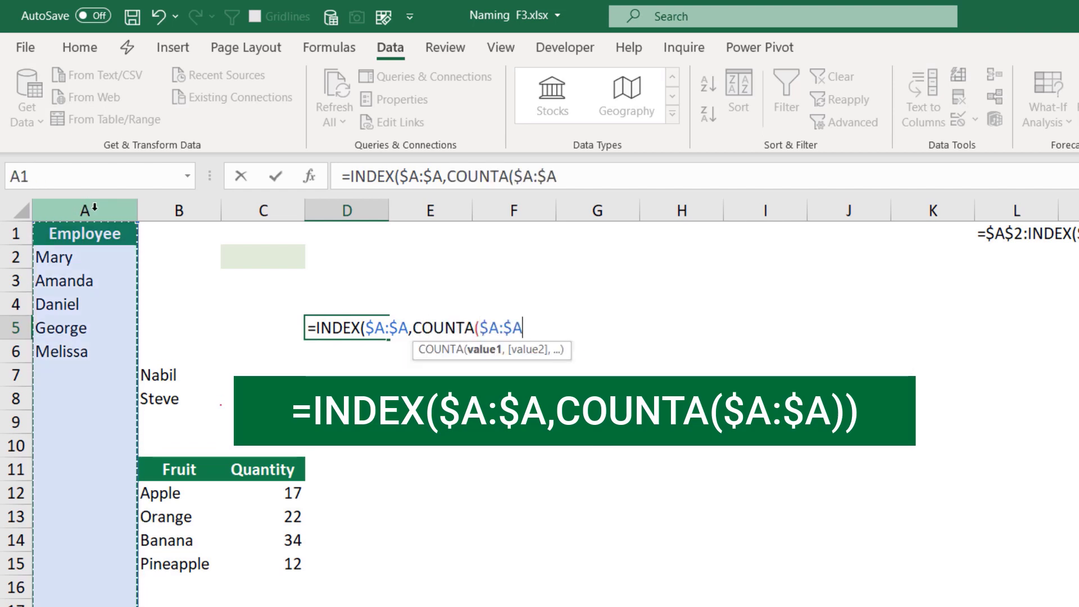
type(")")
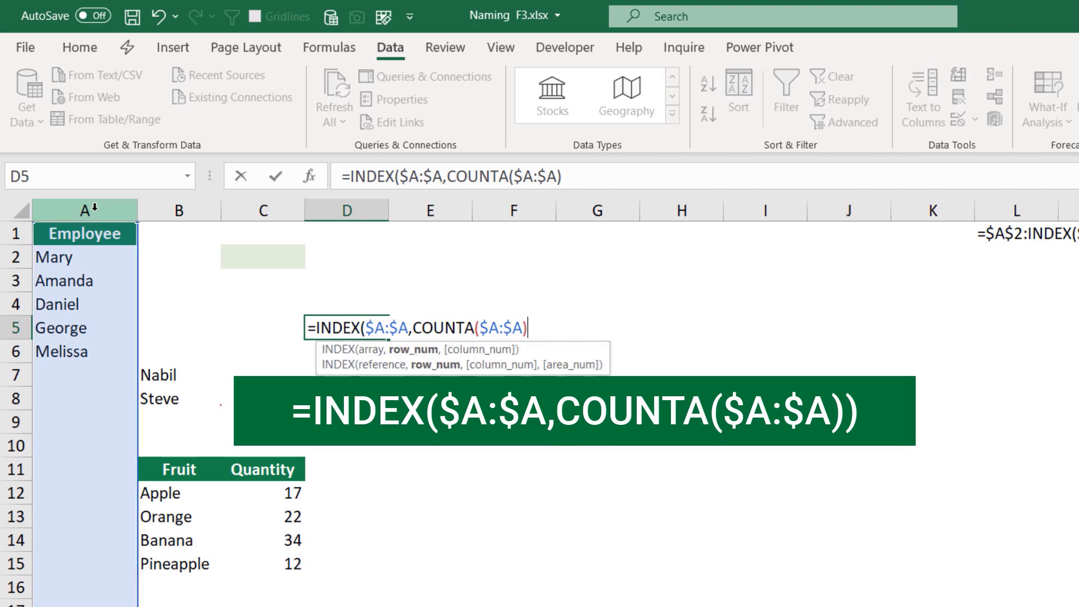
type(")")
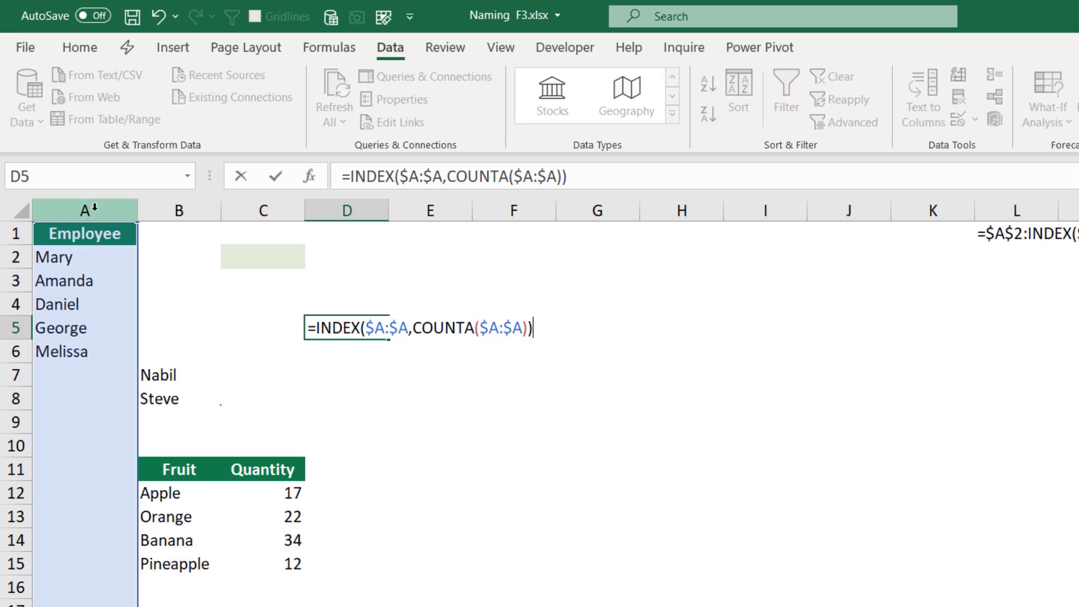
key("Return")
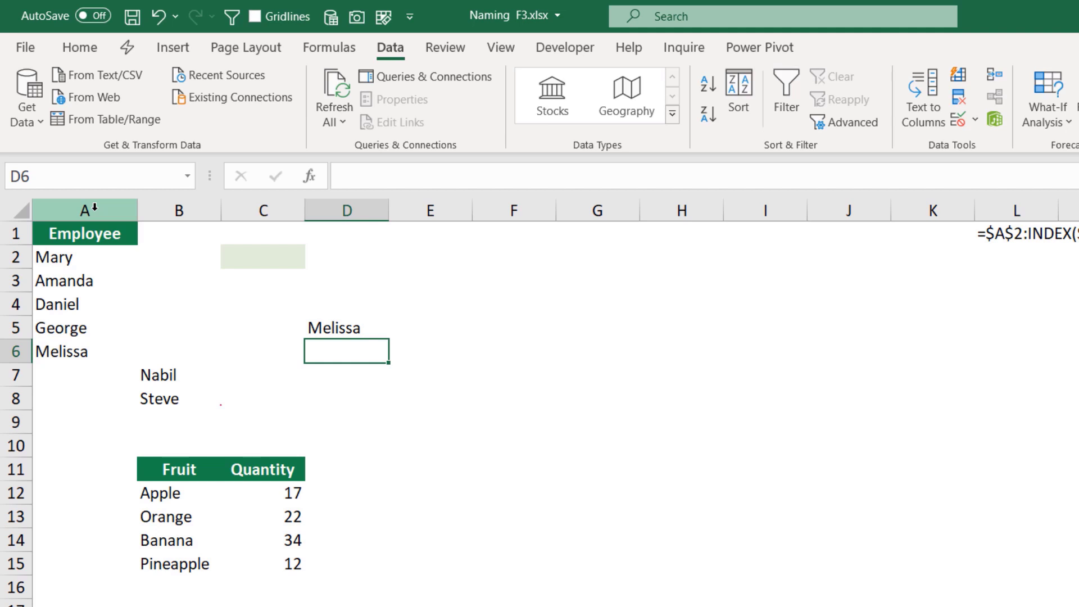
- Extend the D5 formula into a range starting at the absolute cell A2: =$A$2:INDEX($A:$A,COUNTA($A:$A))
left_click(340, 331)
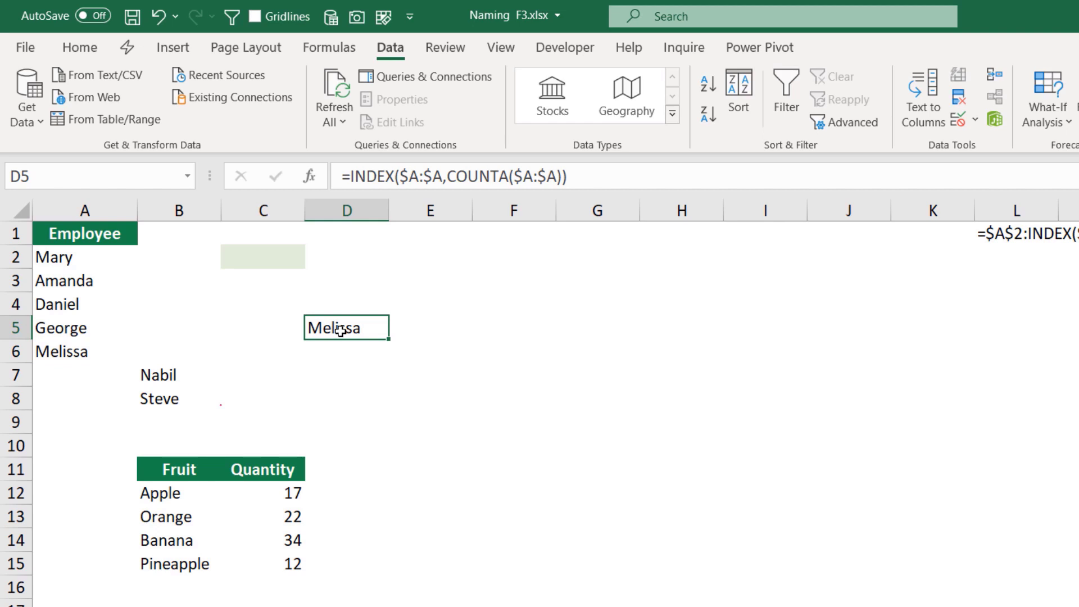
key("F2")
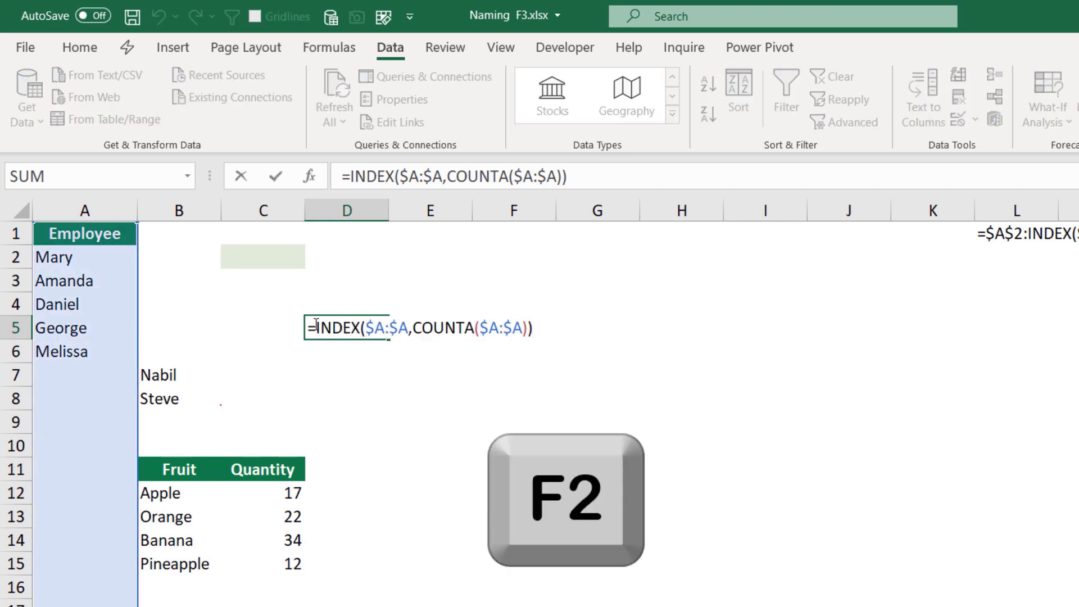
left_click(81, 257)
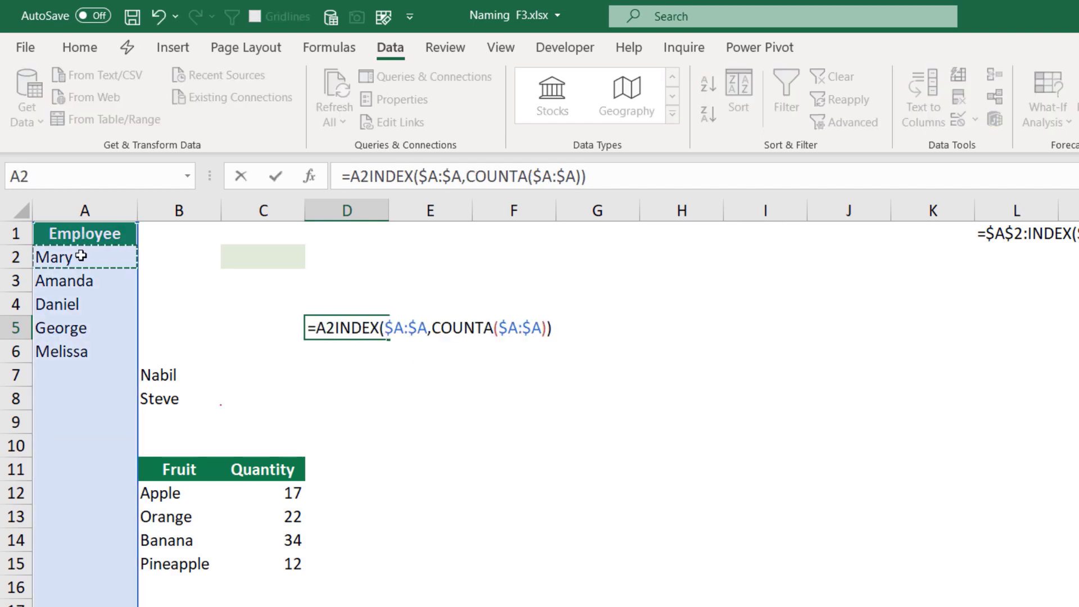
type(":")
left_click(81, 256)
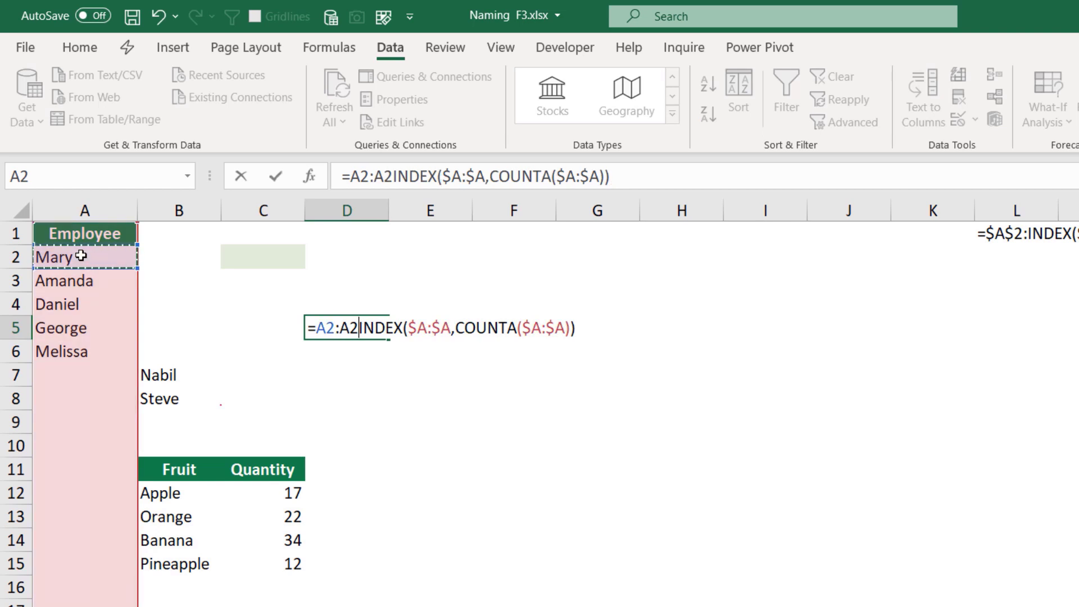
key("BackSpace")
key("BackSpace")
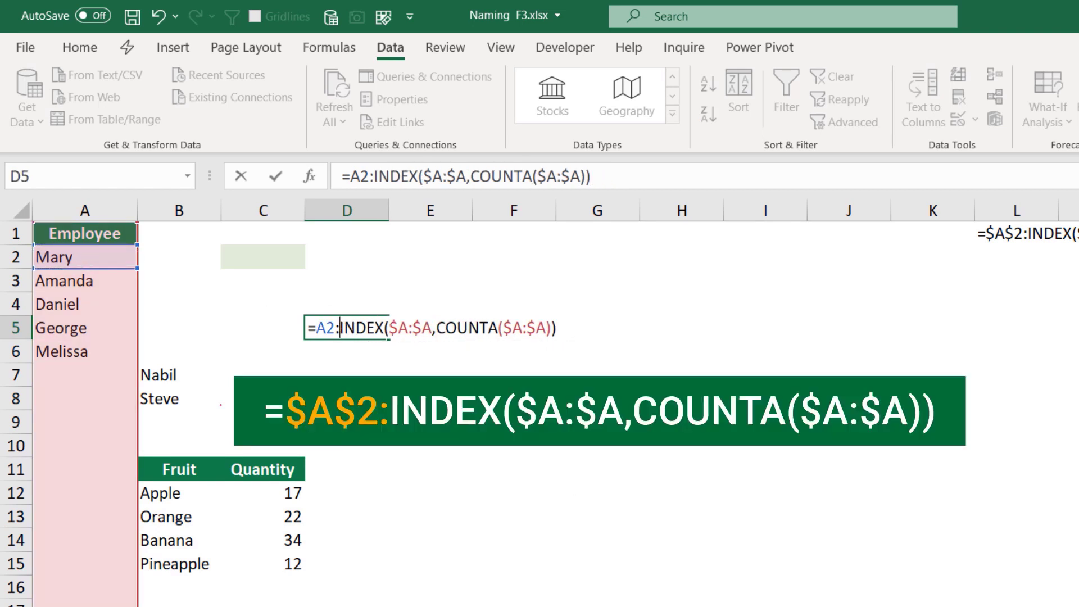
left_click(327, 328)
key("F4")
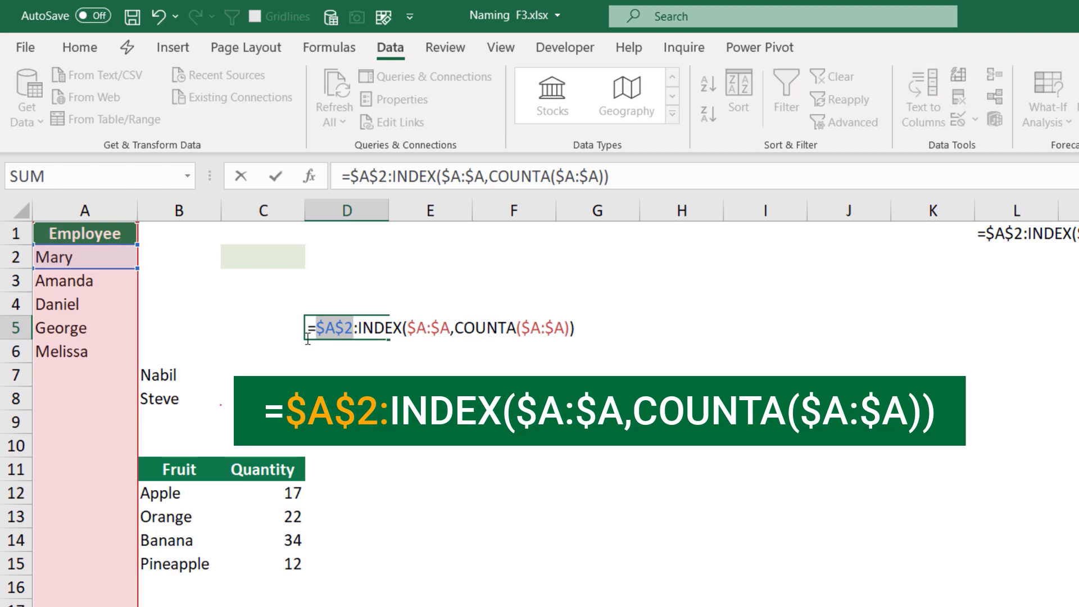
key("Return")
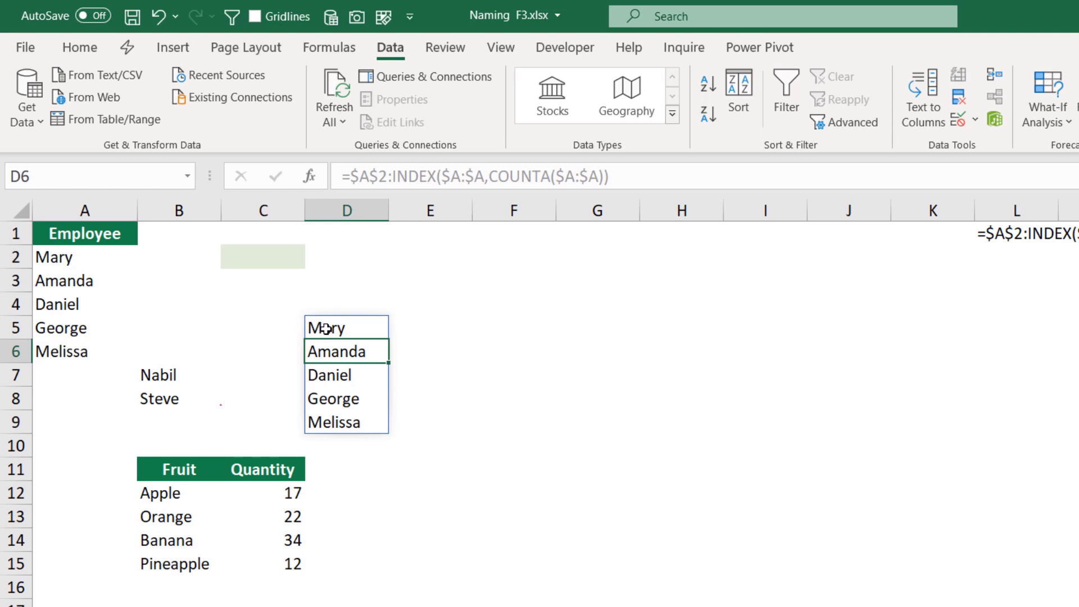
- Copy the full INDEX formula text from cell D5, and clear the cell
left_click(326, 329)
left_click_drag(621, 175, 322, 178)
key("ctrl+c")
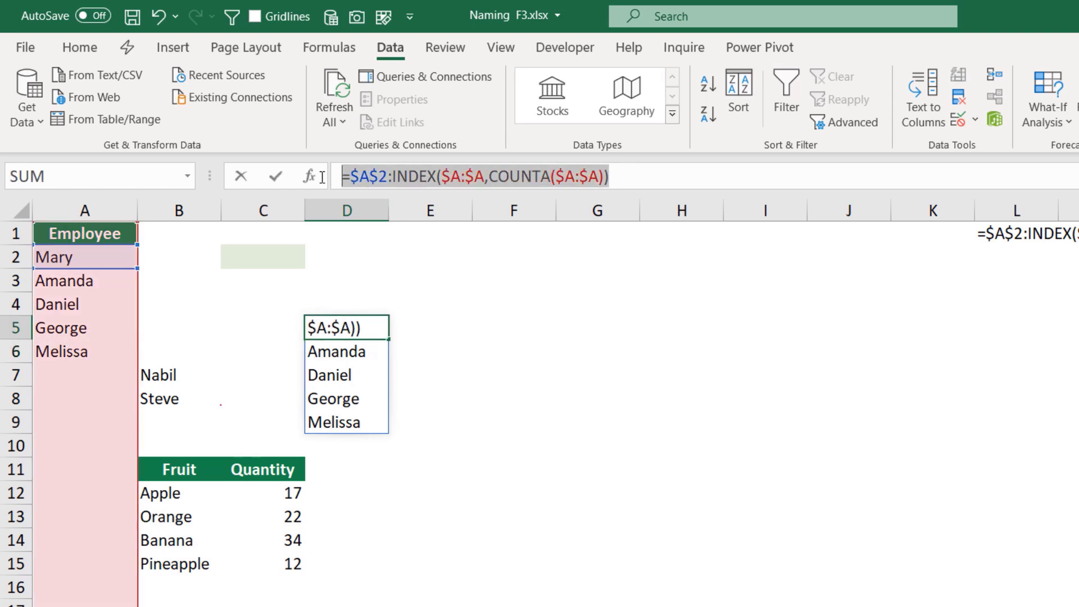
key("Delete")
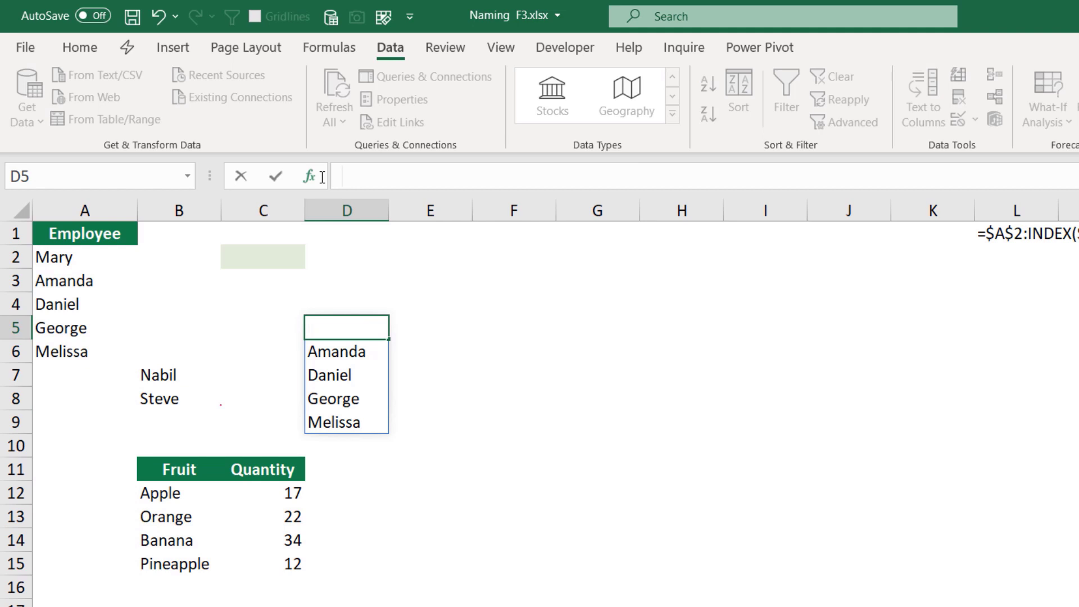
key("Return")
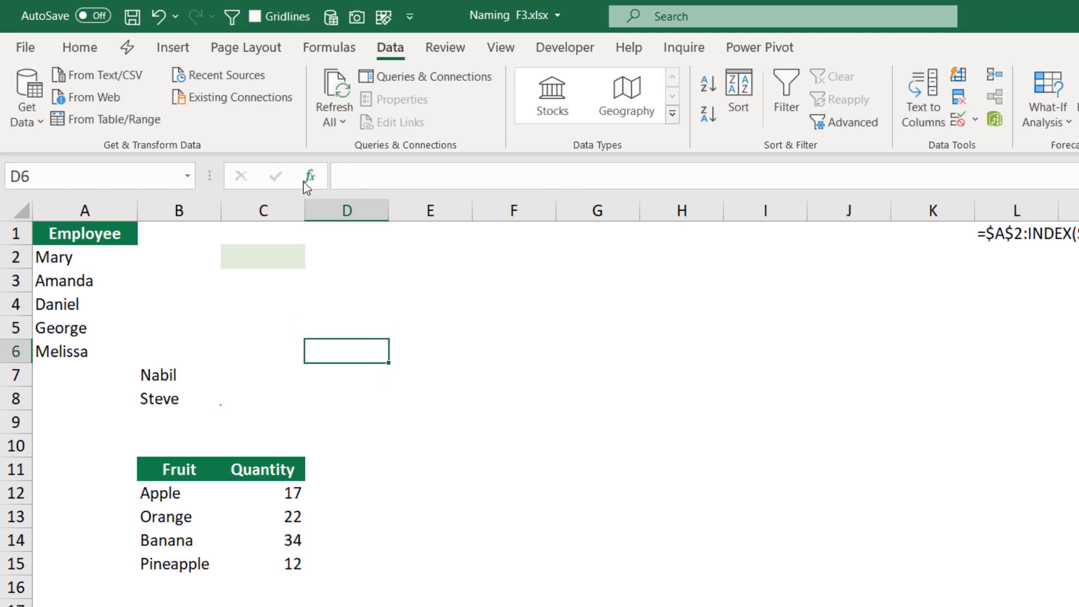
- Define a workbook-scope name Employee that refers to the copied formula =$A$2:INDEX($A:$A,COUNTA($A:$A))
left_click(331, 48)
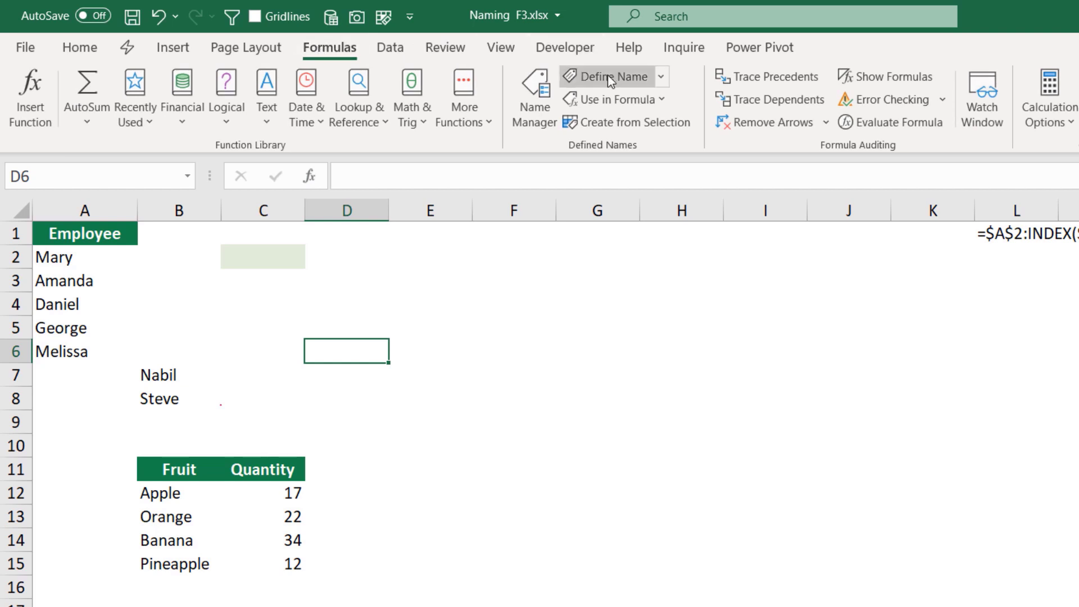
left_click(608, 75)
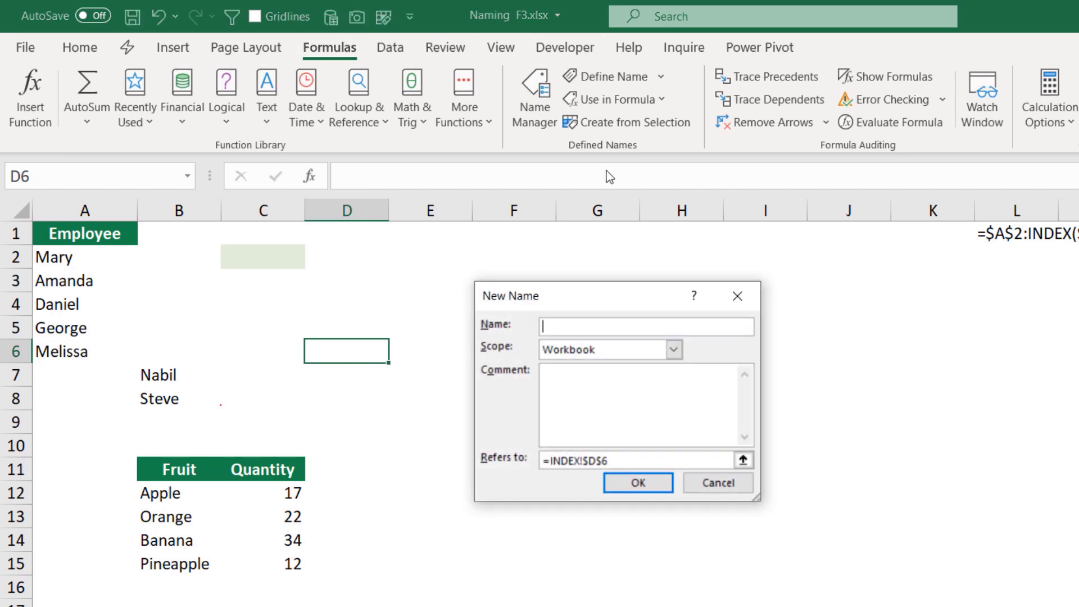
type("Employee")
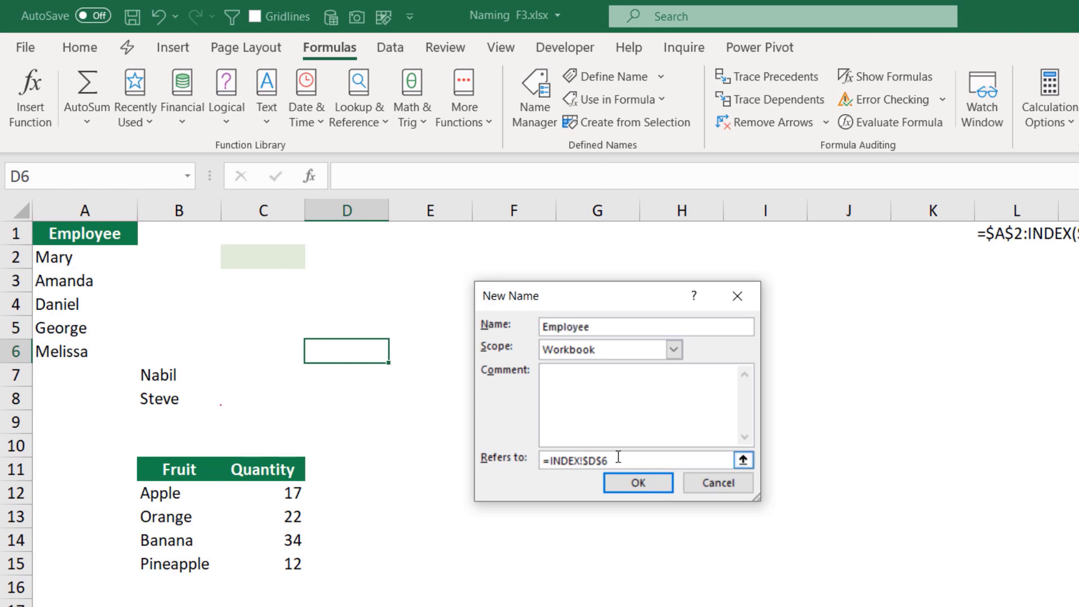
left_click_drag(618, 457, 523, 455)
key("BackSpace")
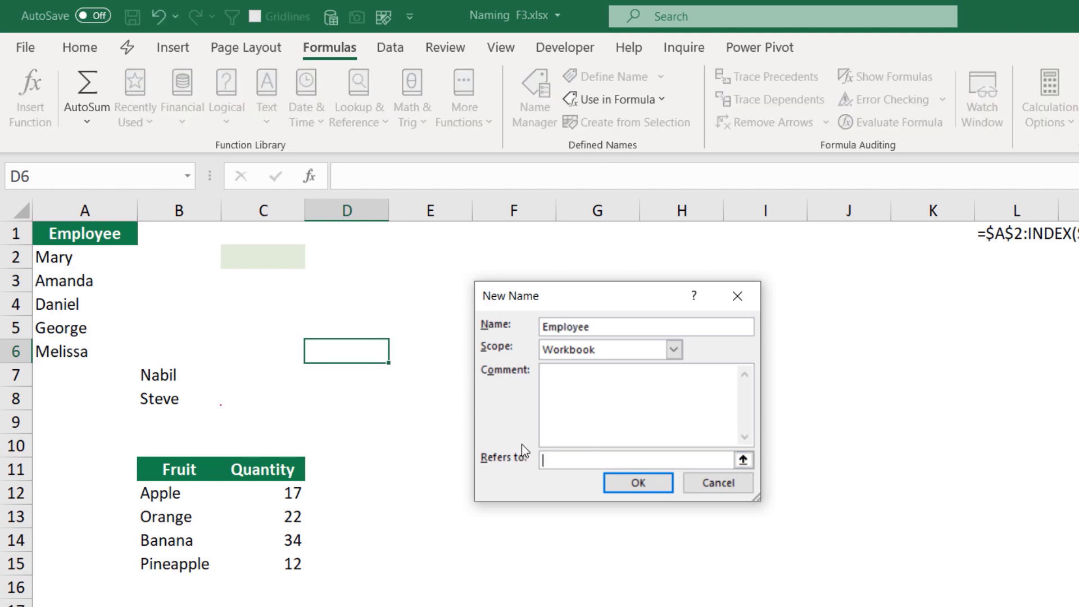
key("ctrl+v")
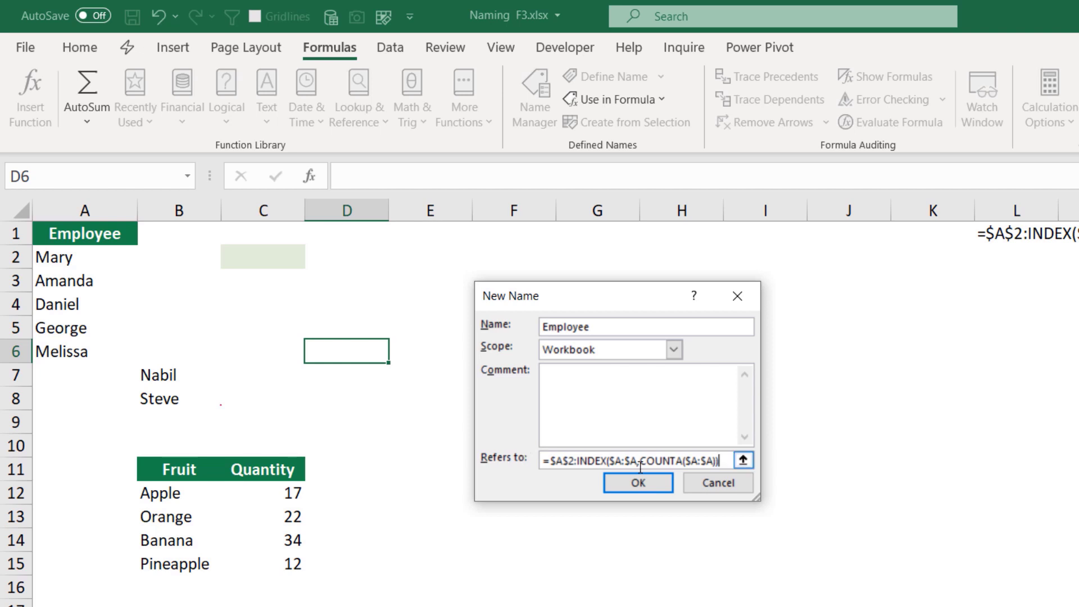
left_click(640, 482)
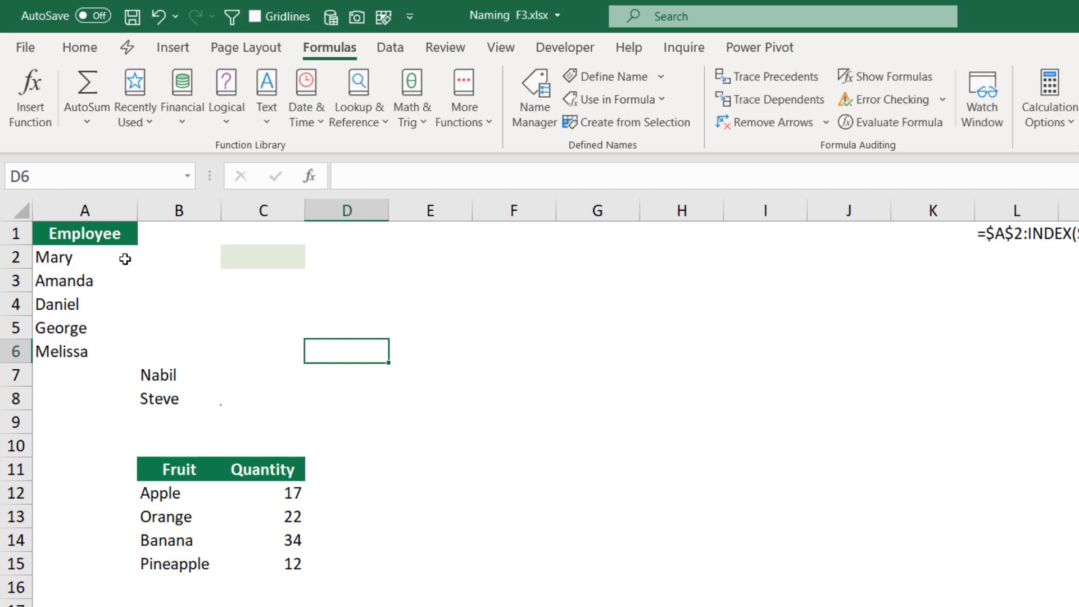
- Add list data validation to cell C2, using the defined name =Employee as its source
left_click(262, 254)
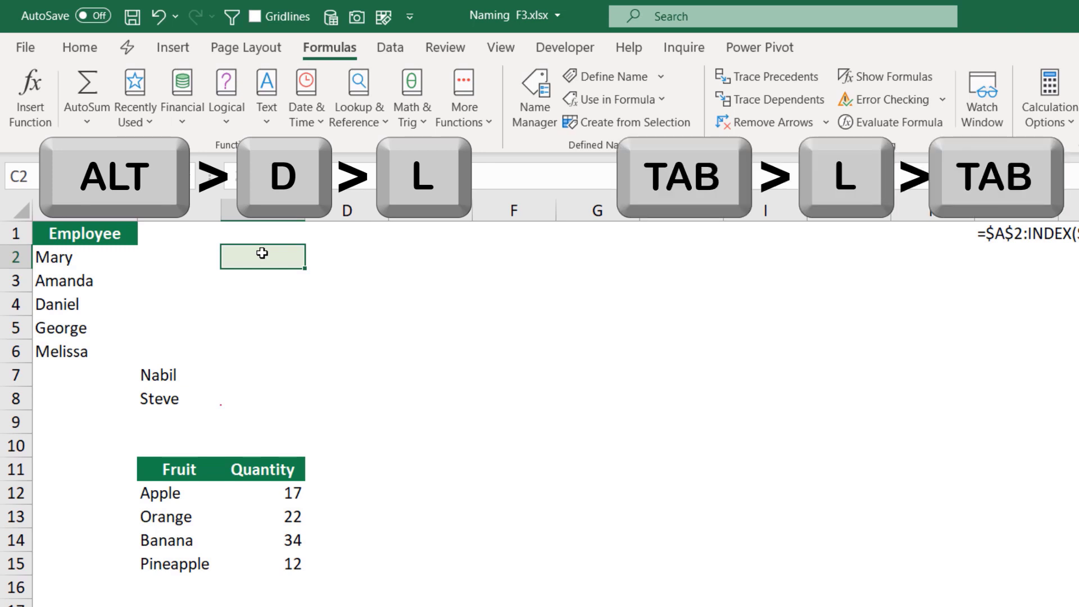
key("alt")
key("d")
key("l")
key("Tab")
key("l")
key("Tab")
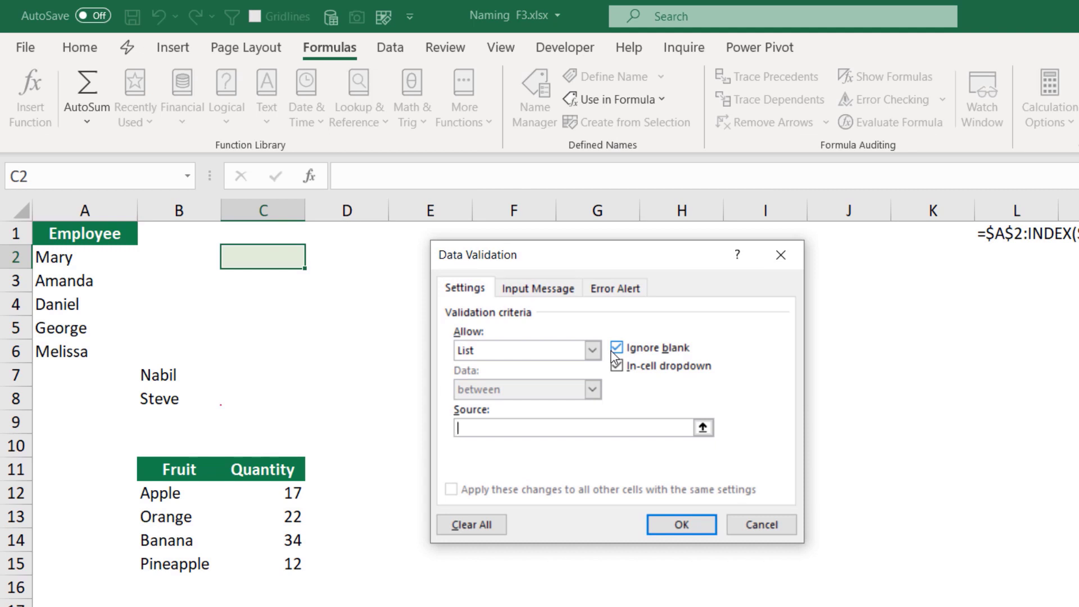
key("F3")
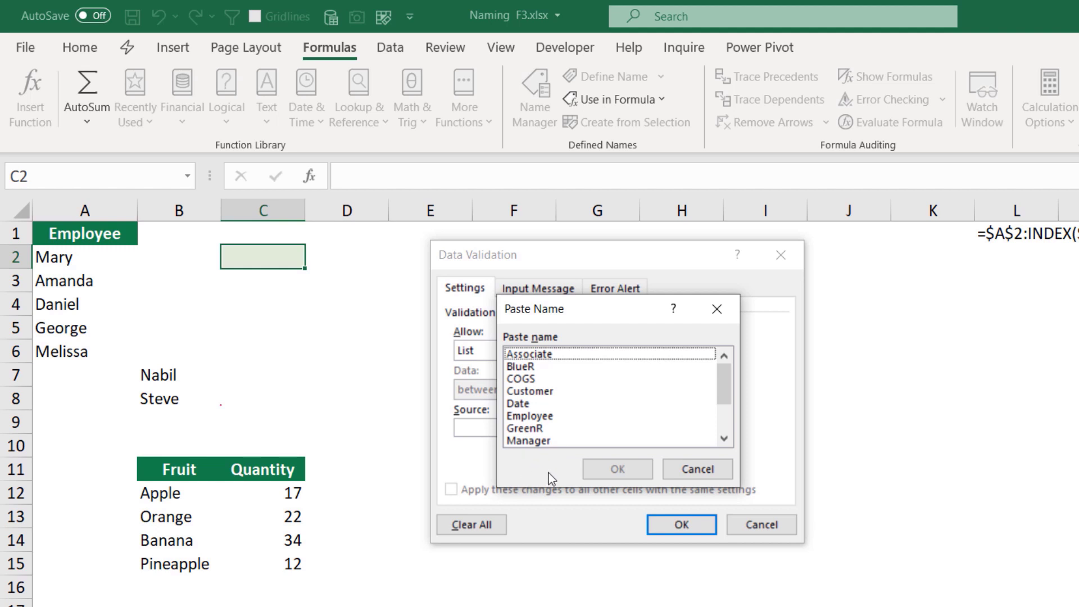
left_click(531, 416)
left_click(609, 467)
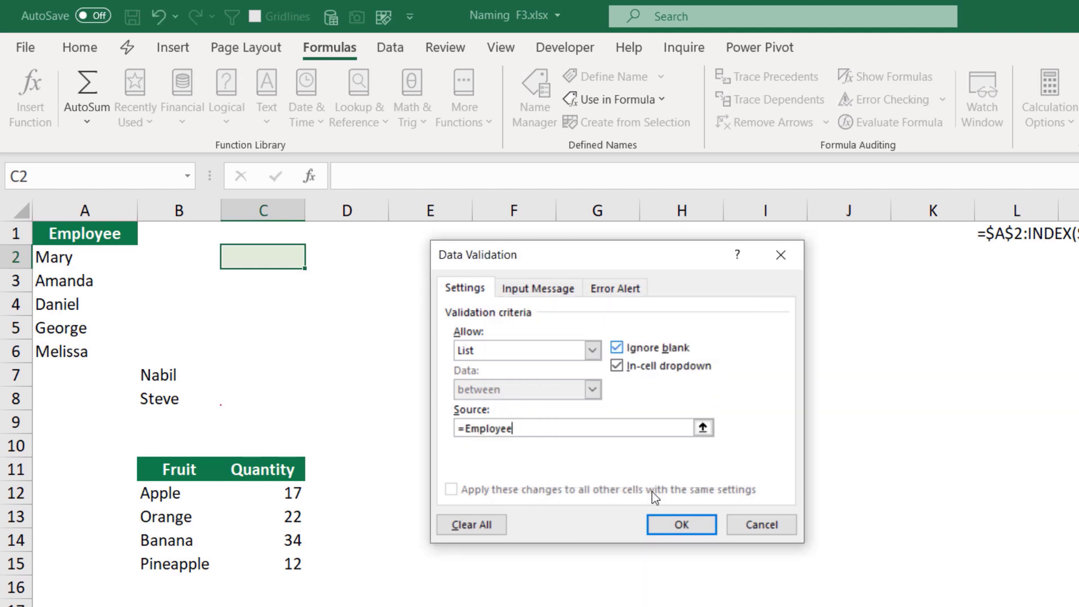
left_click(677, 523)
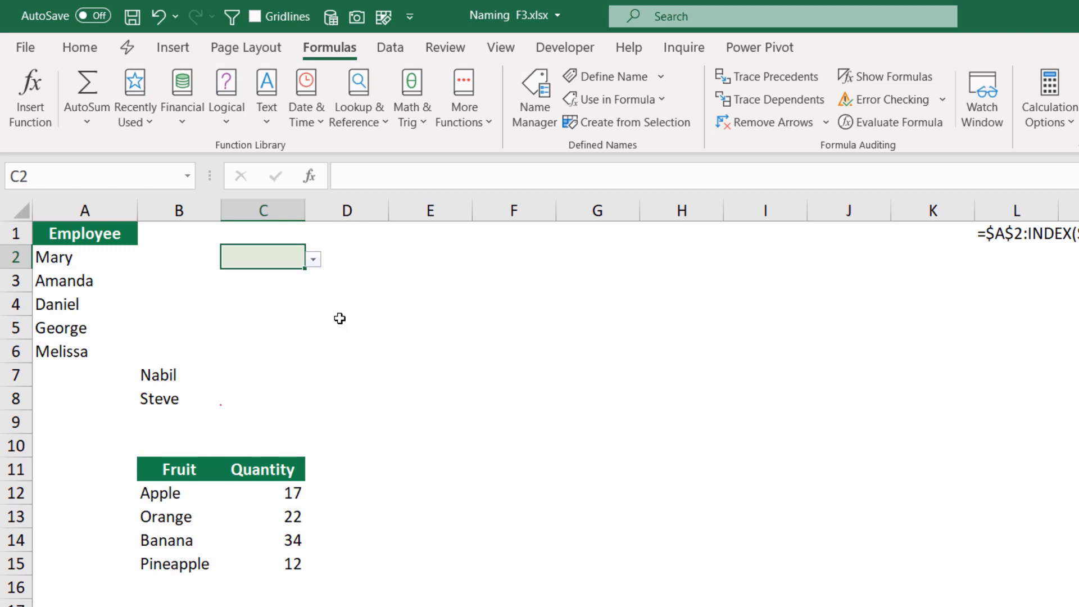
- Choose the last employee from the C2 dropdown, and move the two names in B7:B8 into A7:A8
left_click(313, 260)
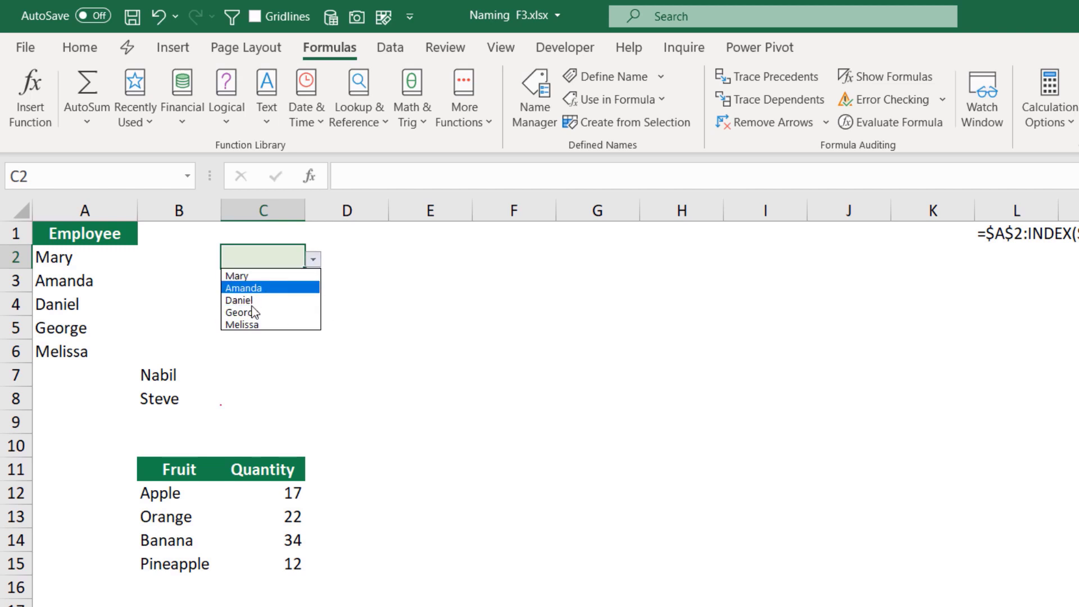
left_click(254, 325)
left_click_drag(160, 375, 160, 400)
left_click_drag(222, 379, 100, 378)
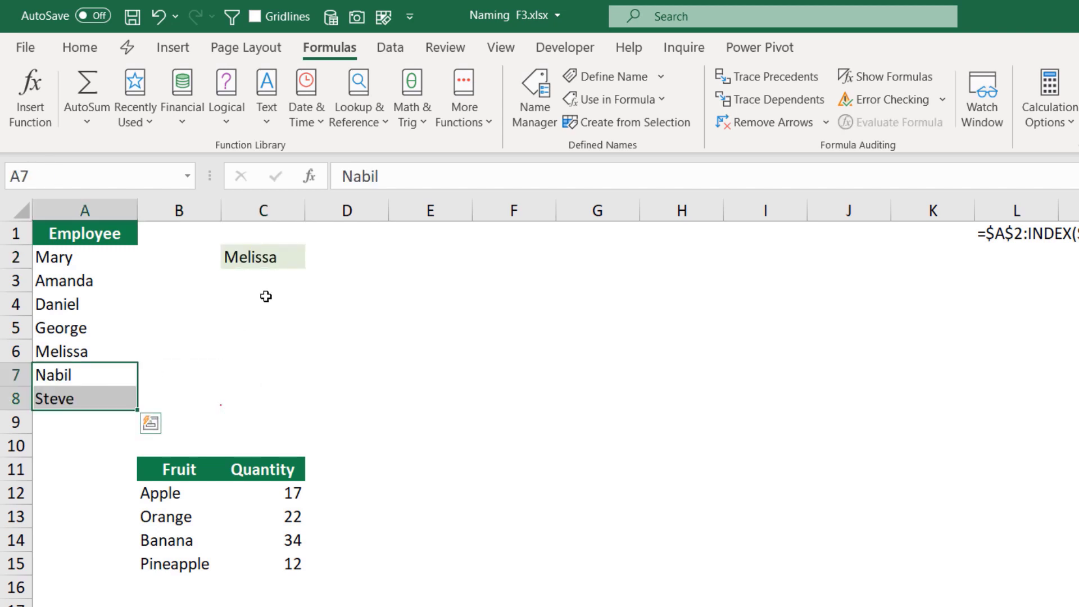
- Check the C2 dropdown for the employees added in A7:A8, and close it without changing the selection
left_click(277, 258)
left_click(313, 259)
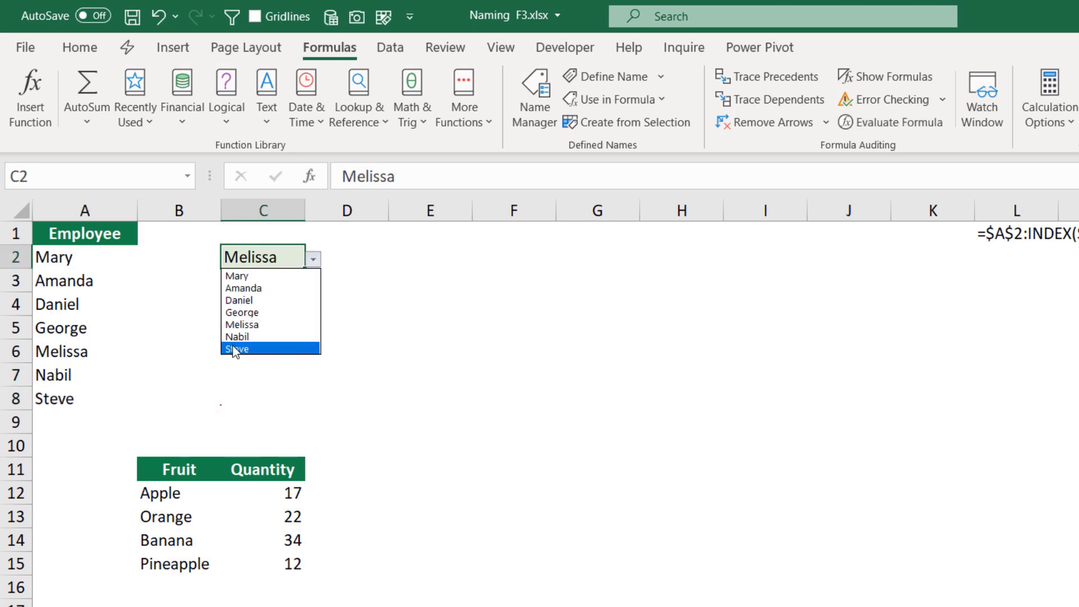
left_click(320, 407)
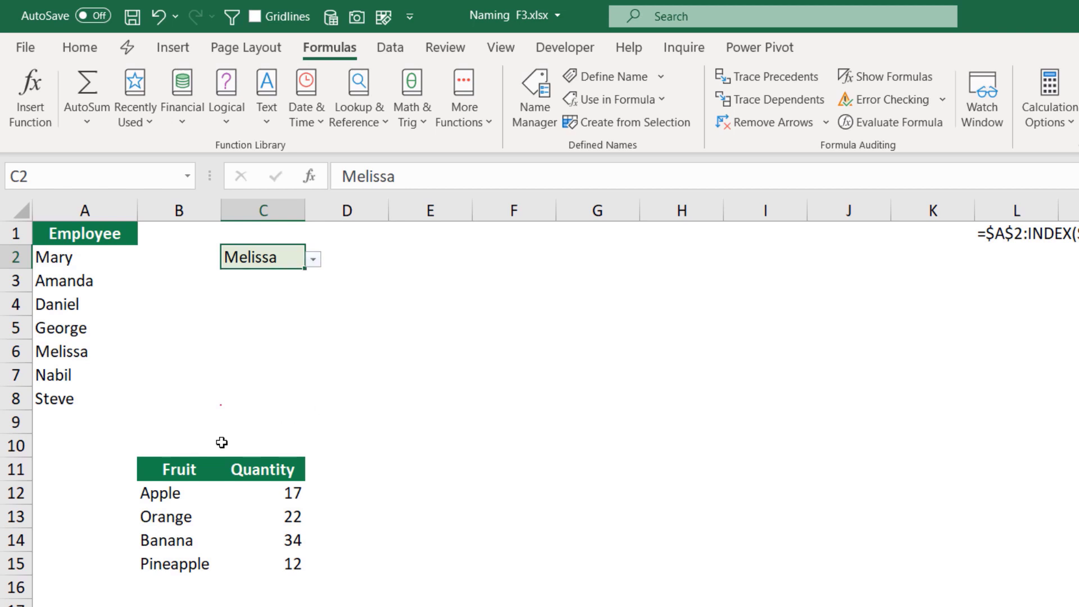
- Move the Fruit and Quantity table from B11:C15 to A11:B15, and check the dropdown list in C2
left_click_drag(163, 467, 270, 557)
left_click_drag(295, 494, 173, 494)
left_click(242, 263)
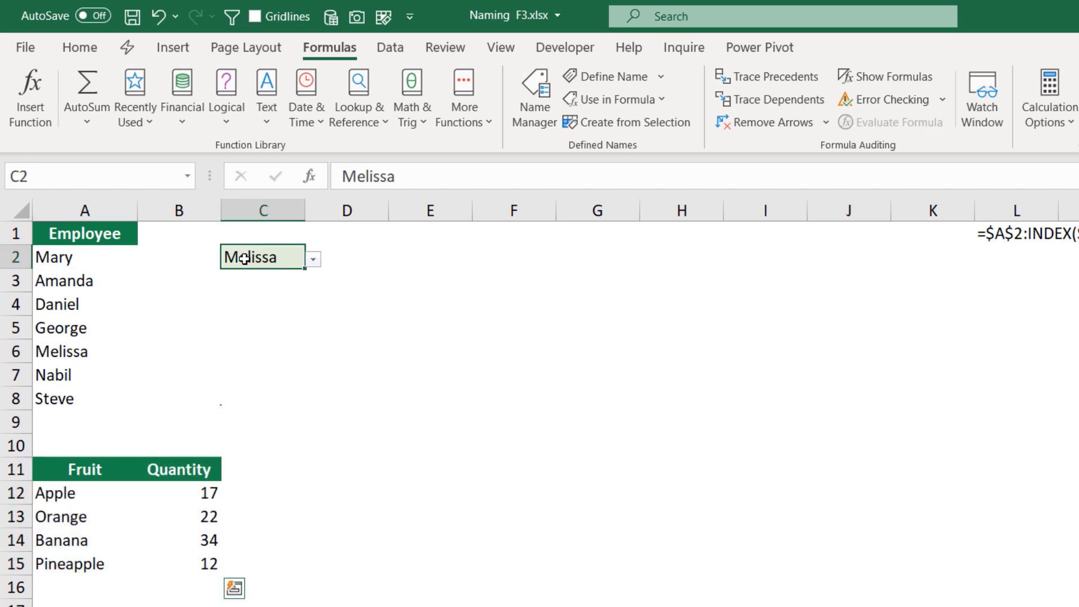
left_click(313, 259)
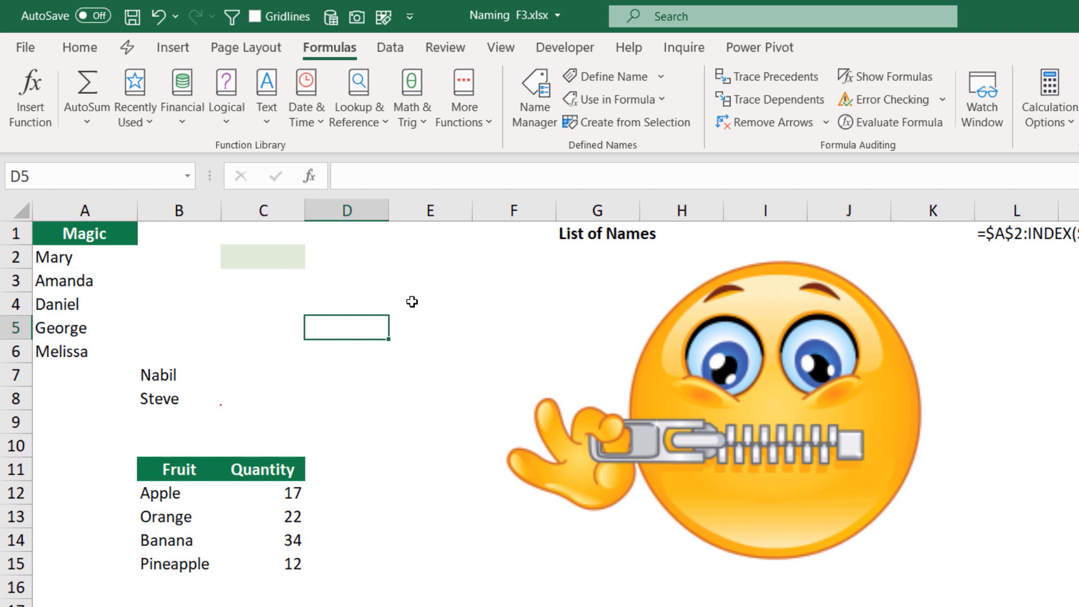
- Enter =XMATCH(,$A:$A) in cell D5 to find the first blank row in column A
type("=xmat")
key("Tab")
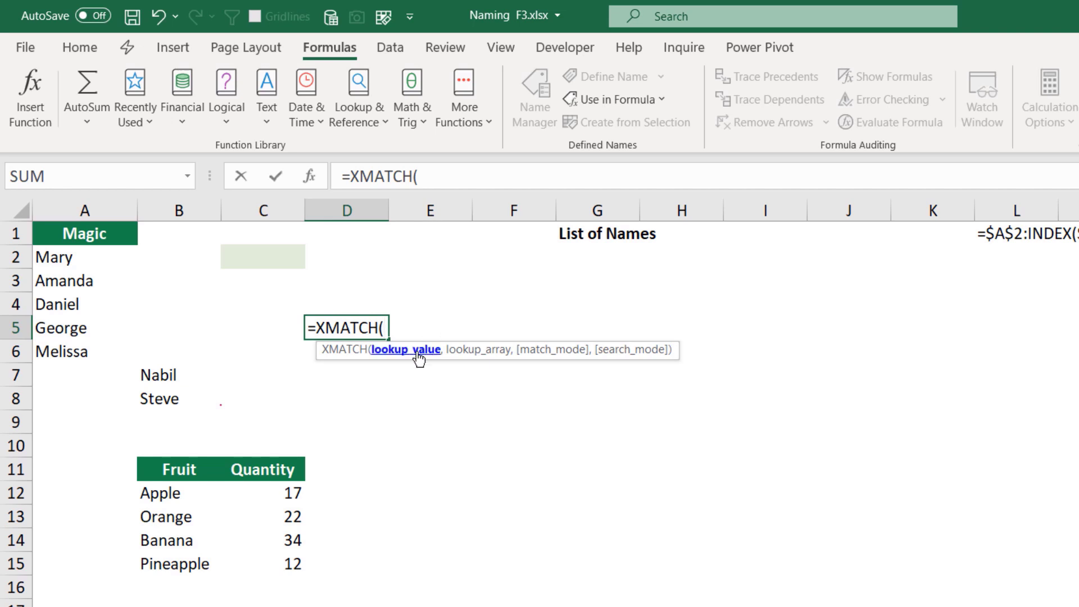
type(",")
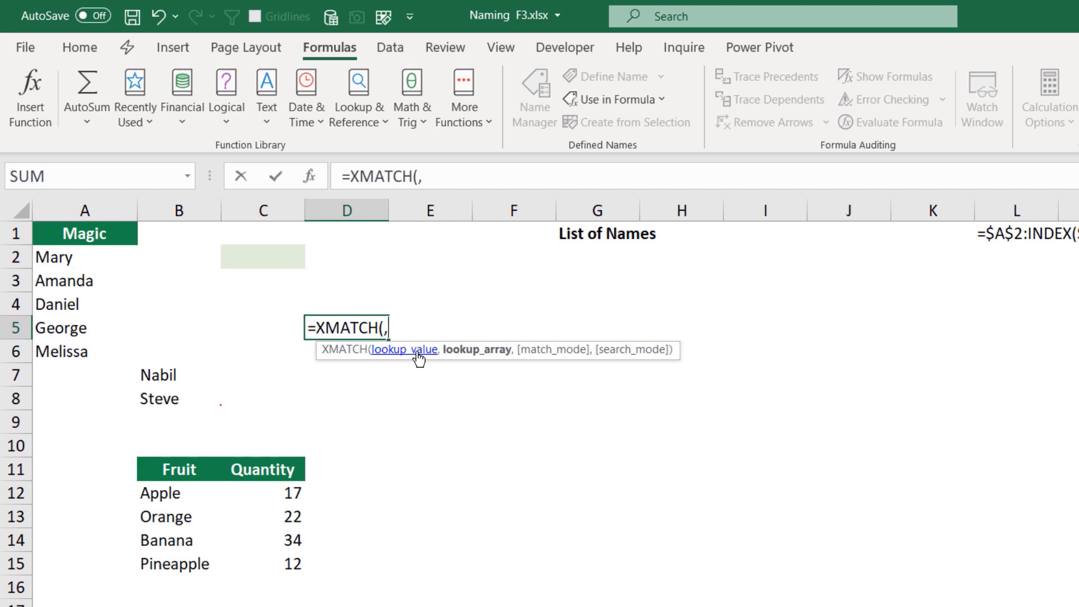
left_click(58, 201)
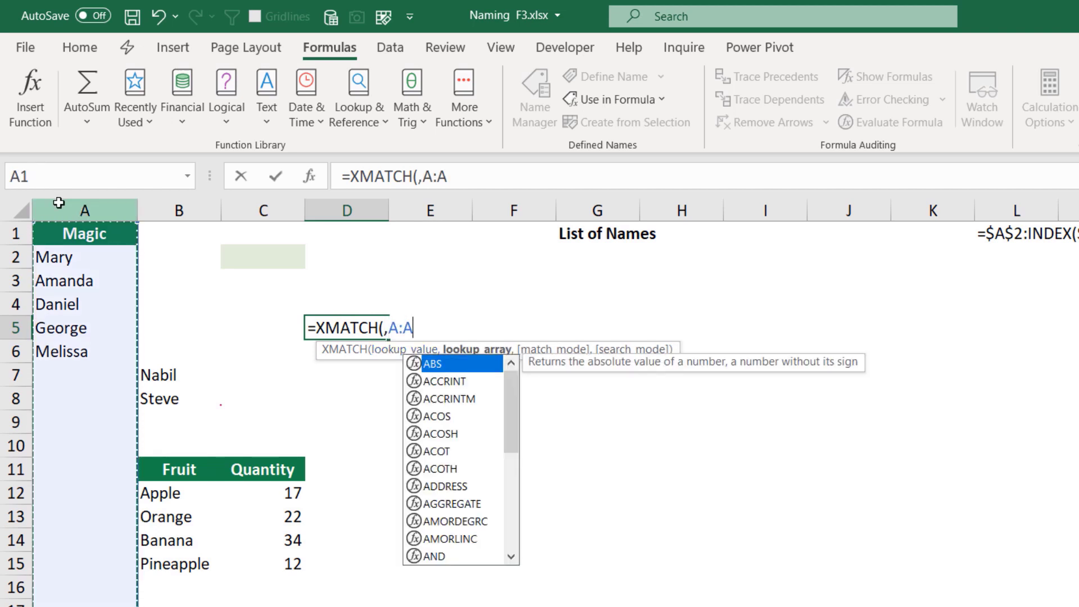
key("F4")
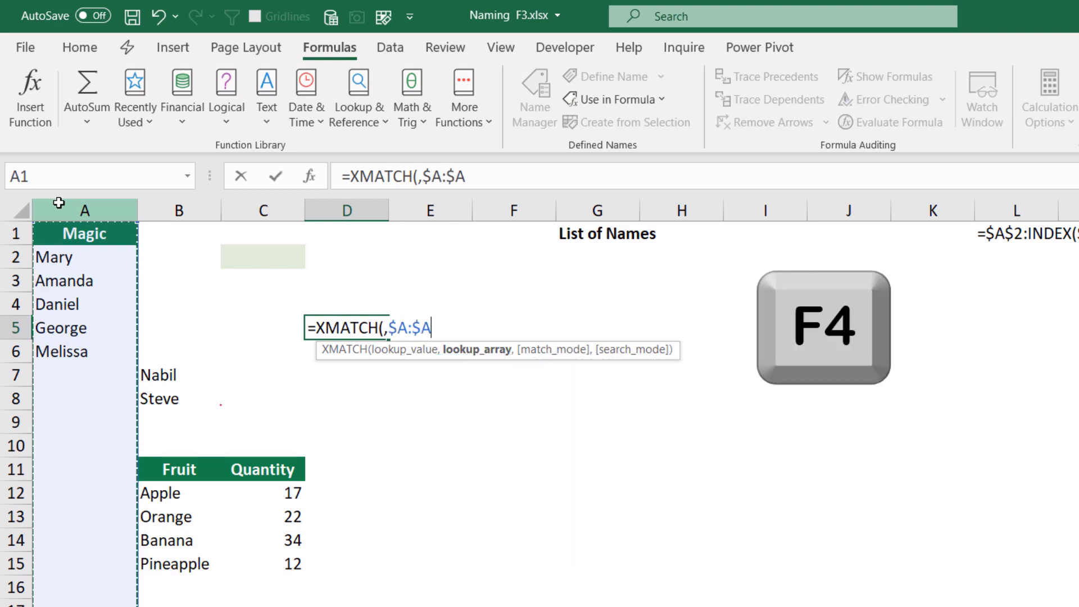
type(")")
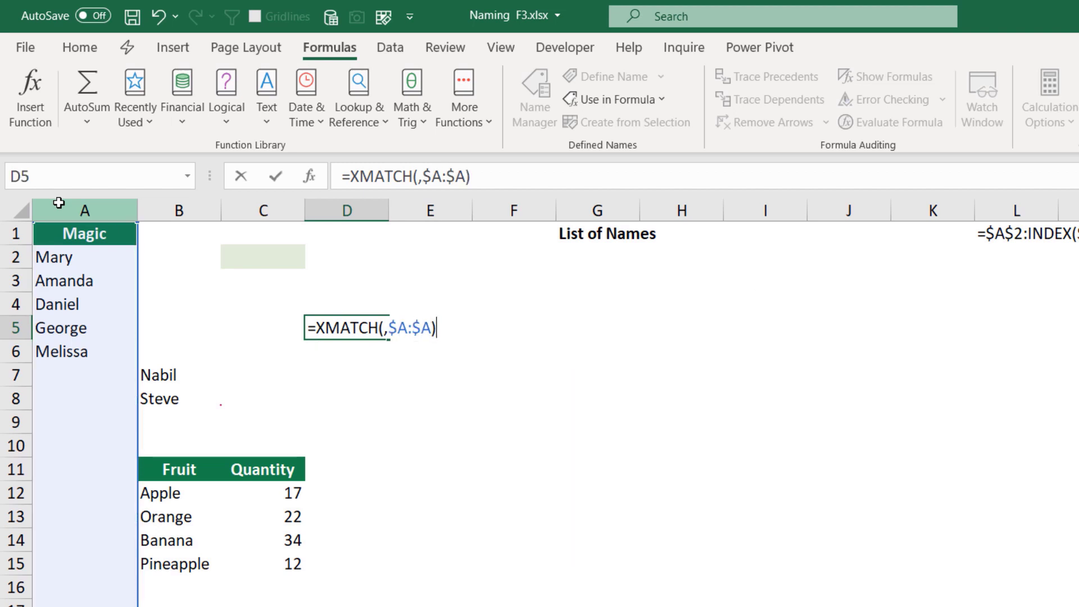
key("Return")
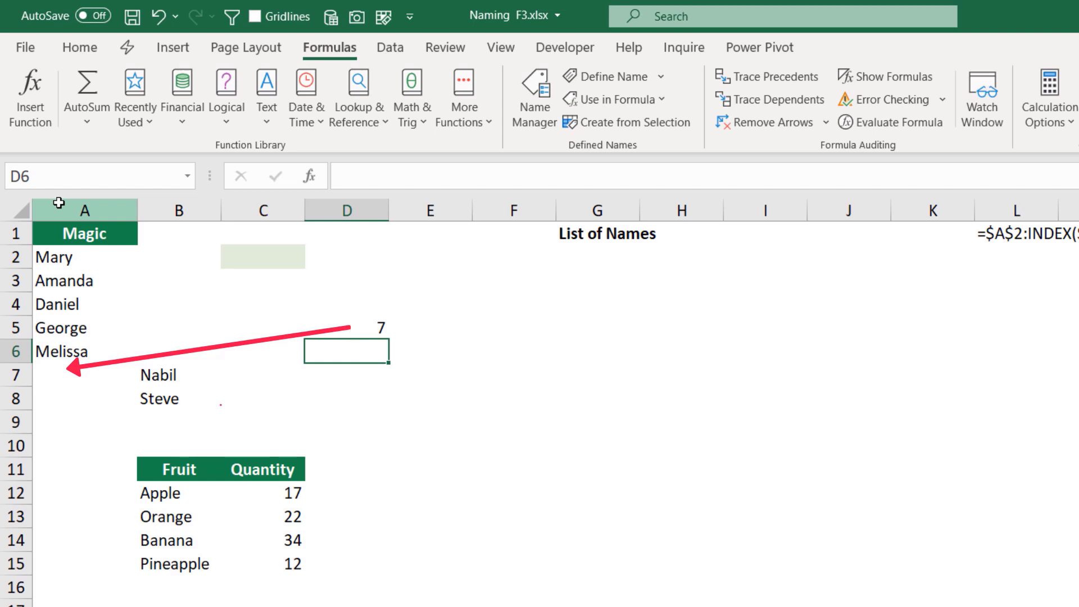
- Subtract 1 from the D5 formula, giving =XMATCH(,$A:$A)-1
left_click(355, 328)
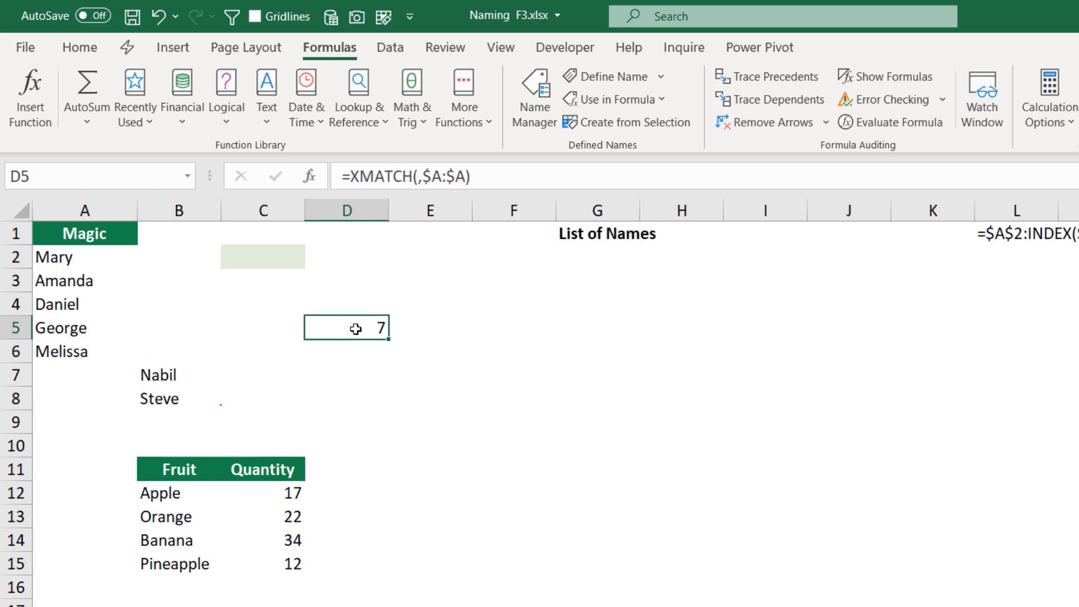
key("F2")
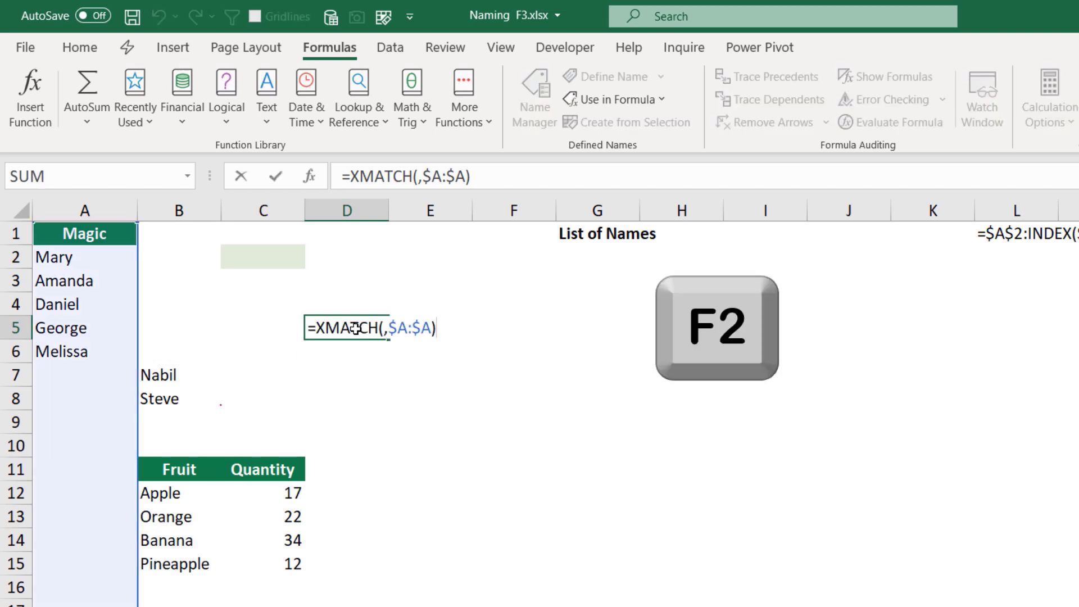
type("-1")
key("Return")
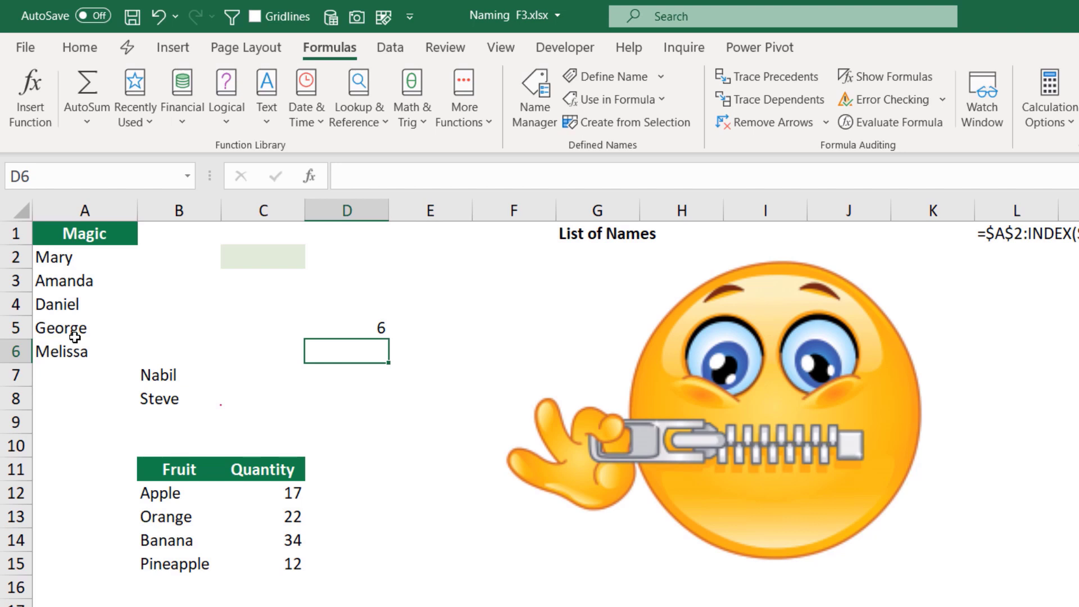
- Wrap the D5 formula in INDEX over absolute column A, giving =INDEX($A:$A,XMATCH(,$A:$A)-1)
left_click(358, 331)
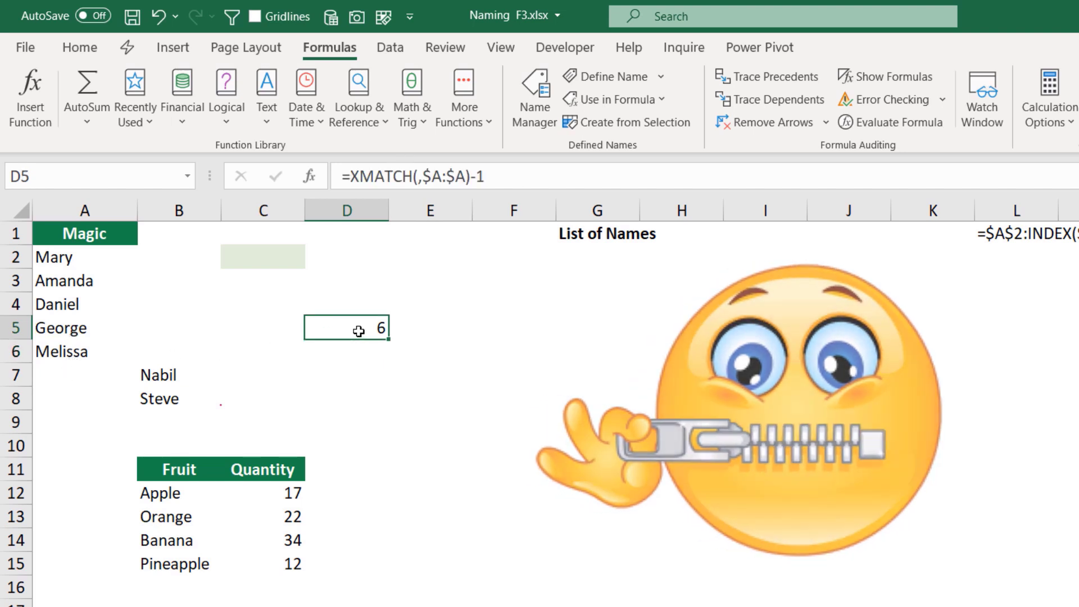
key("F2")
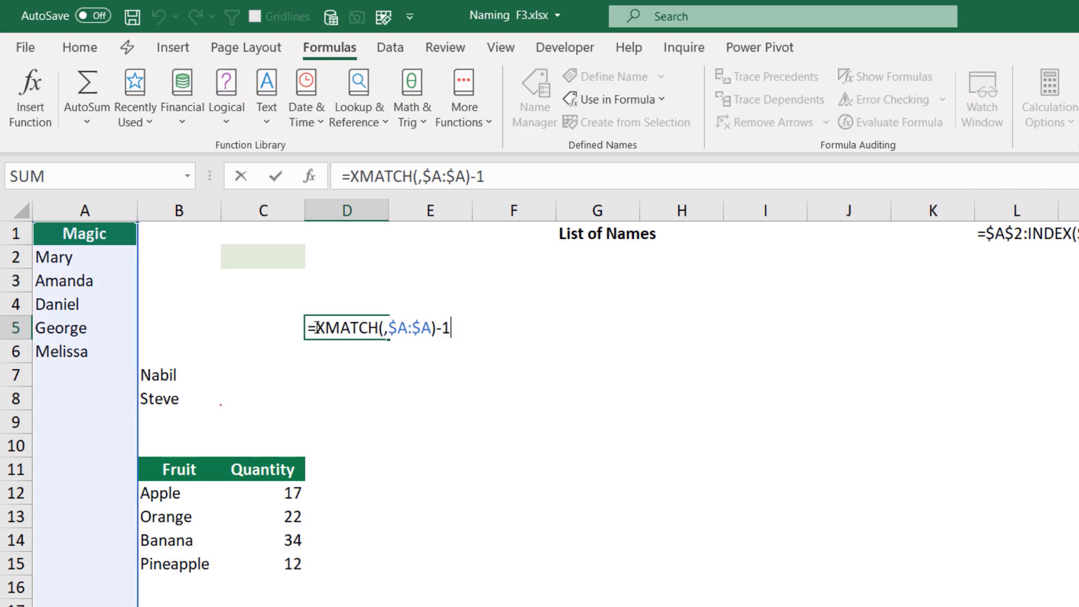
left_click(317, 328)
type("index")
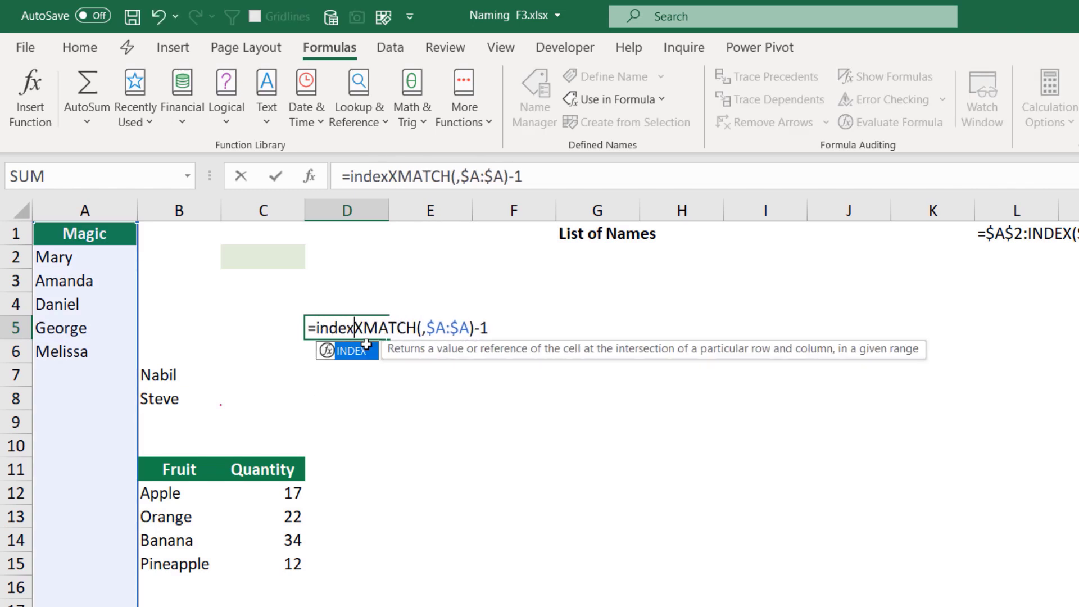
key("Tab")
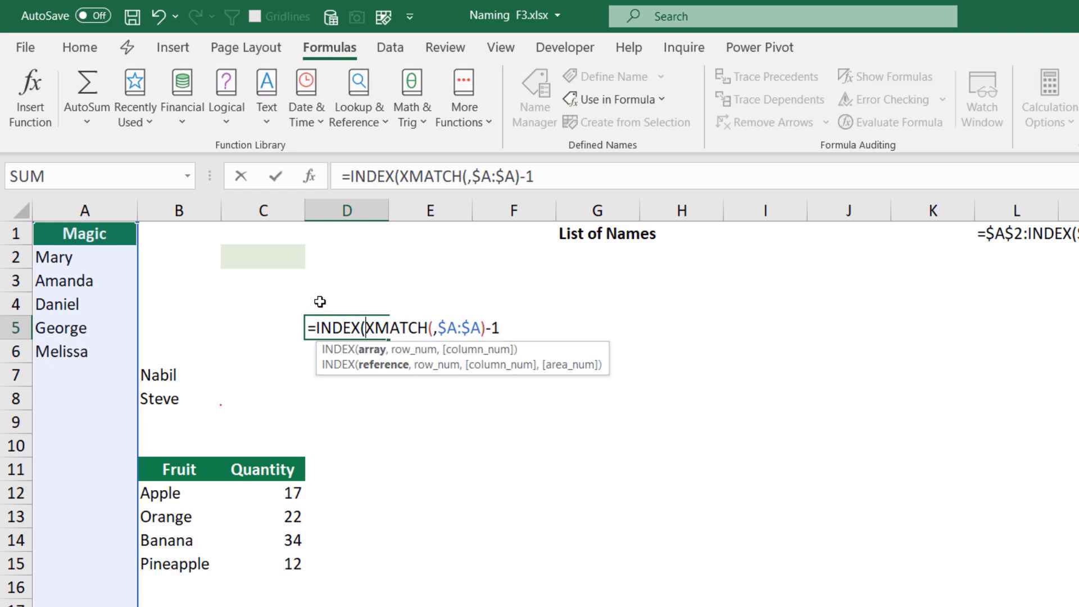
left_click(87, 210)
key("F4")
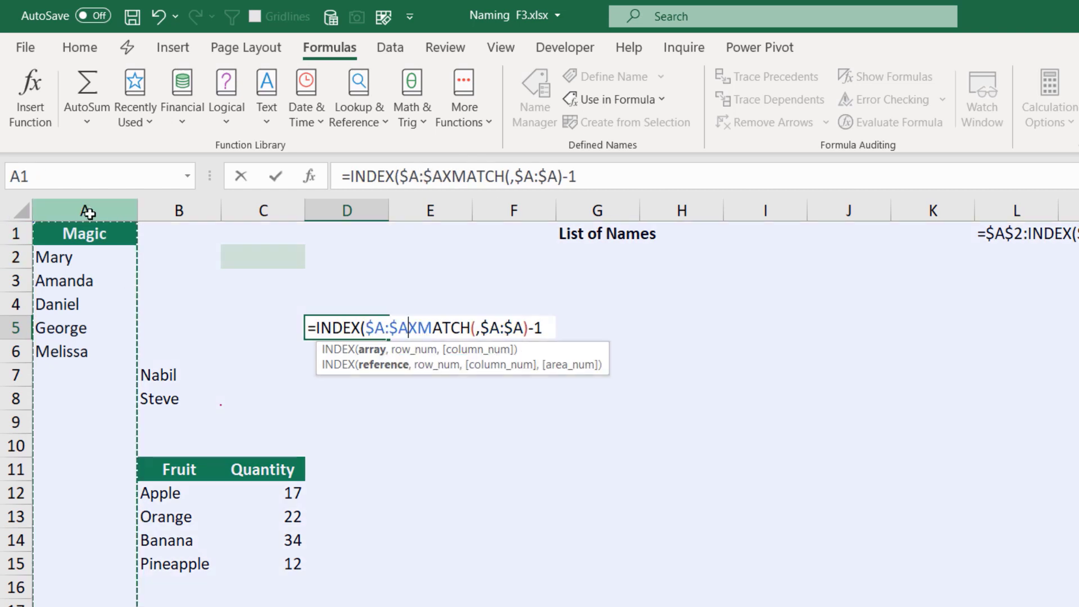
type(",")
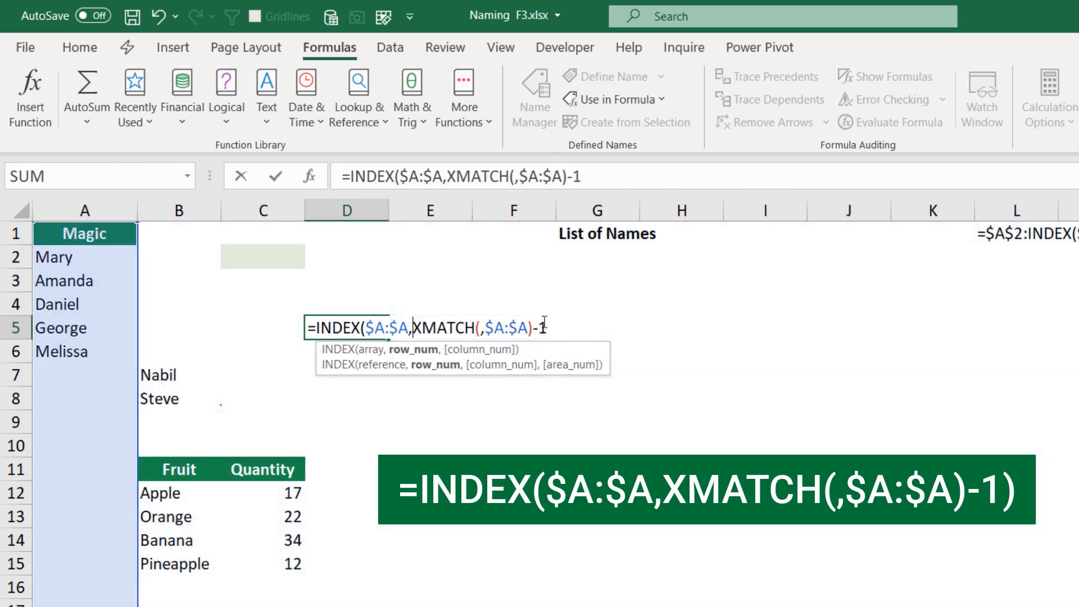
key("Return")
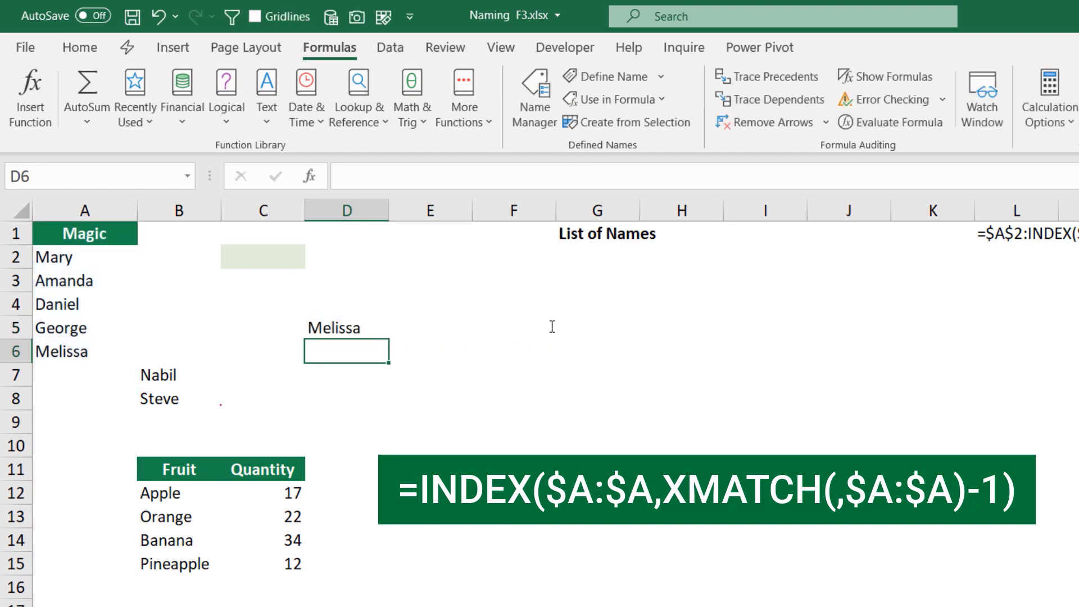
- Extend the D5 formula into a range starting at absolute cell A2: =$A$2:INDEX($A:$A,XMATCH(,$A:$A)-1)
left_click(322, 328)
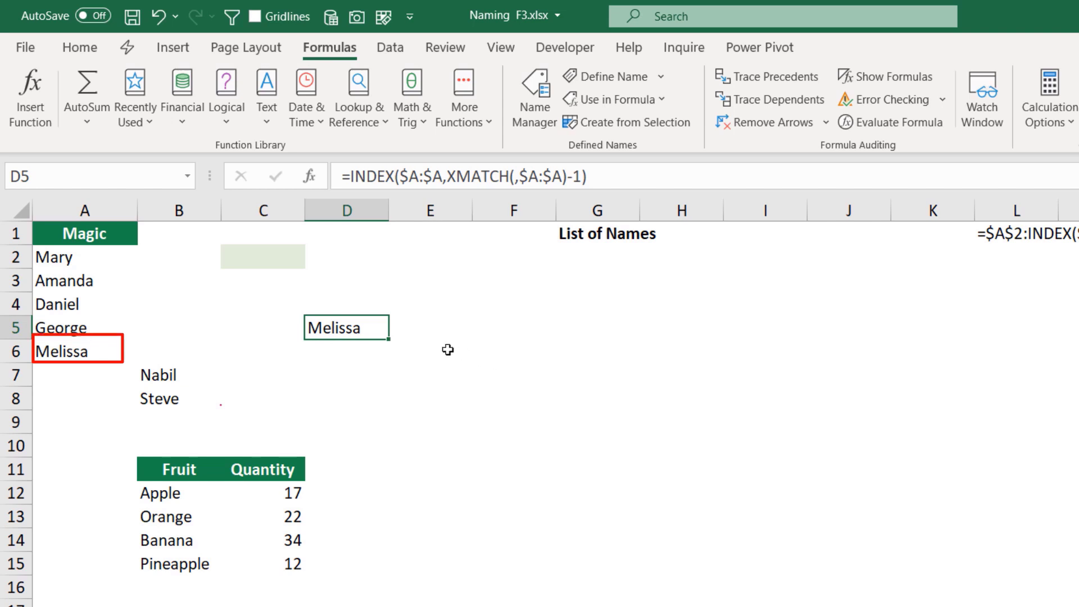
key("F2")
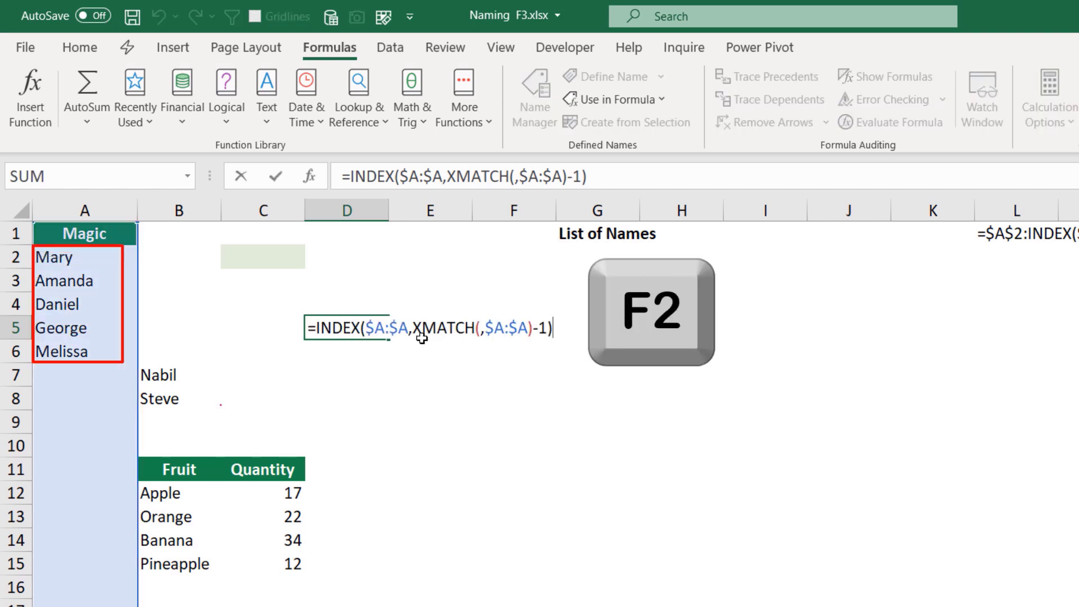
left_click(318, 327)
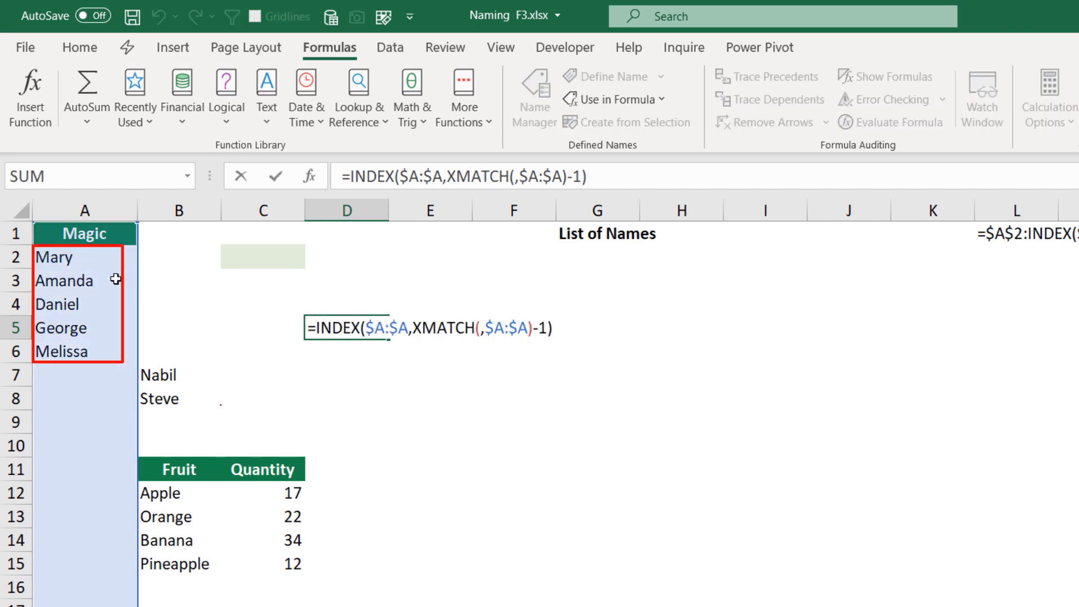
left_click(89, 259)
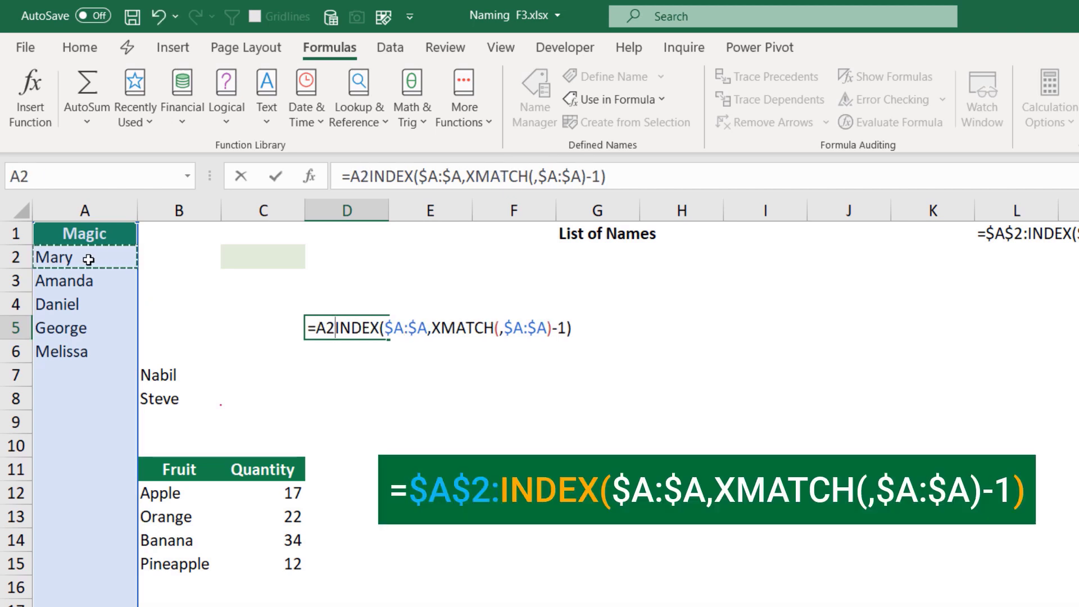
type(":")
key("BackSpace")
key("BackSpace")
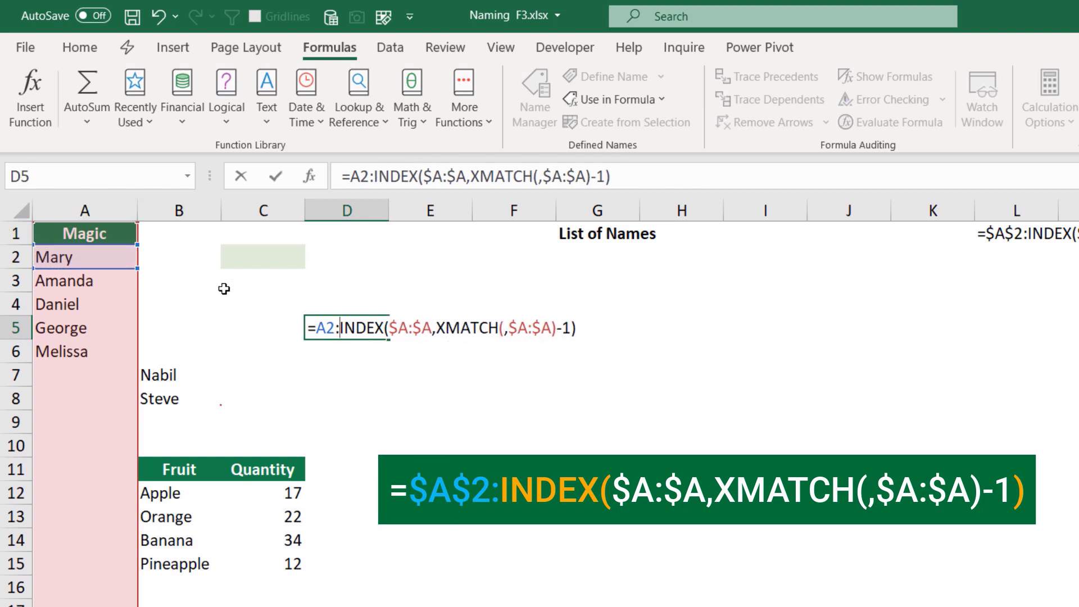
left_click(327, 326)
key("F4")
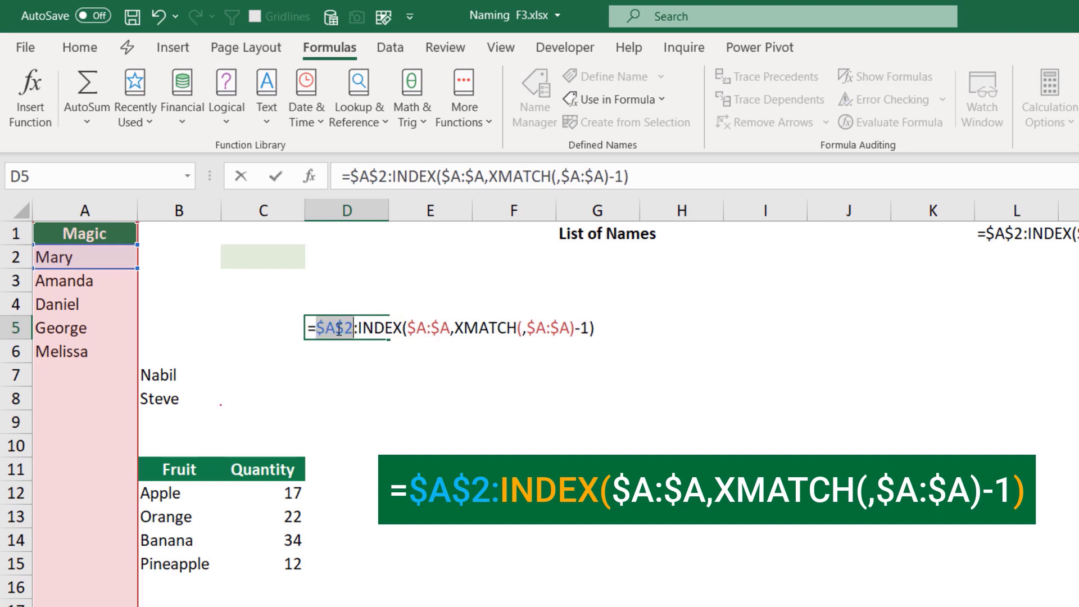
key("Return")
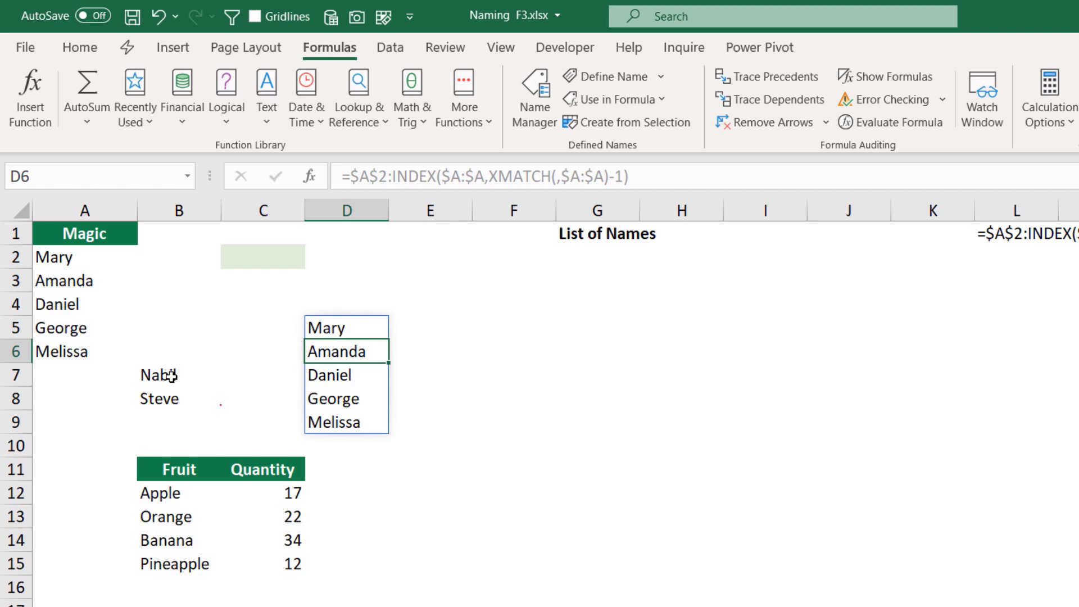
- Move the two names from B7:B8 to A7:A8 and the Fruit and Quantity table to A11:B15
left_click_drag(168, 374, 99, 390)
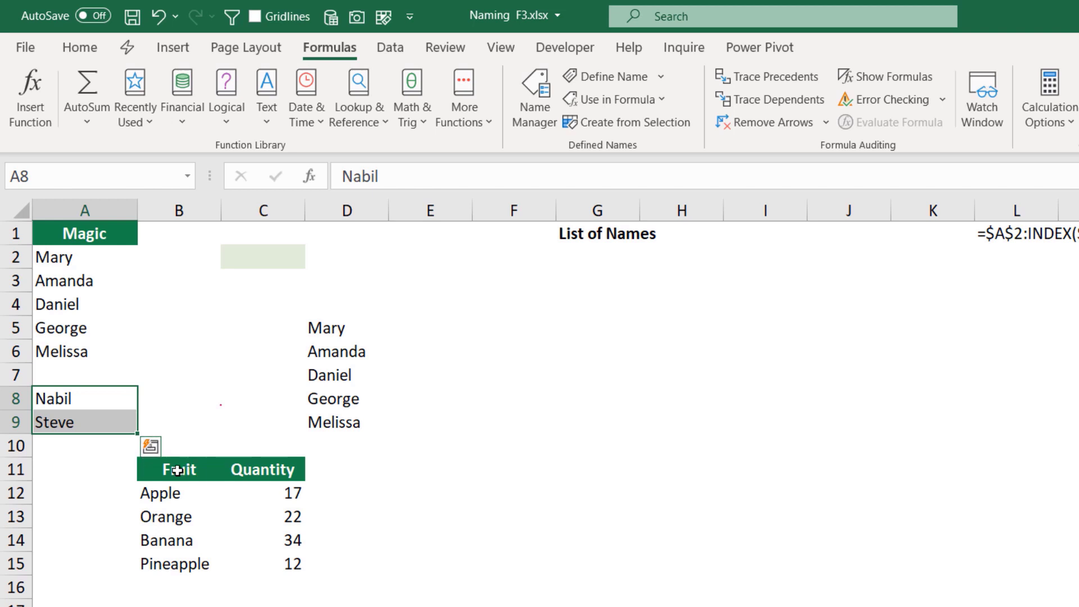
mouse_move(139, 404)
left_mouse_down()
mouse_move(145, 387)
mouse_move(121, 392)
left_mouse_up()
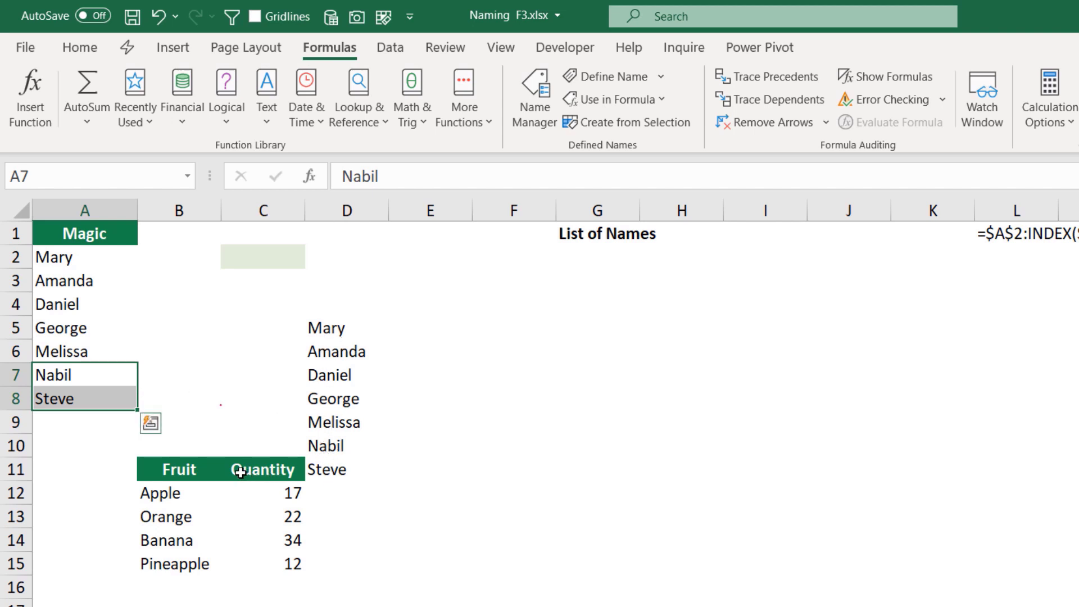
left_click_drag(171, 468, 266, 558)
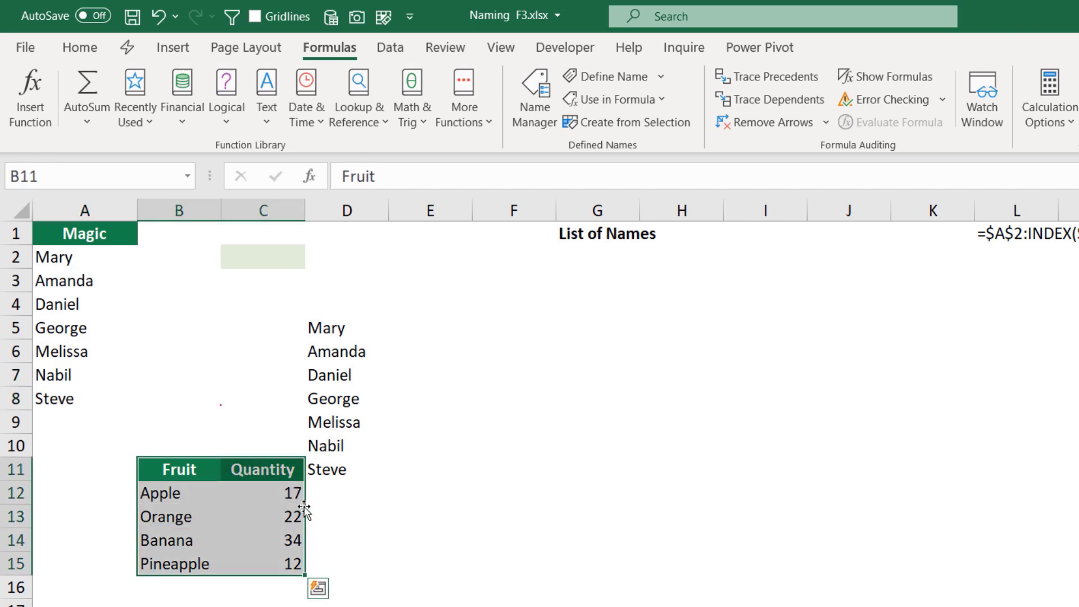
left_click_drag(304, 510, 190, 511)
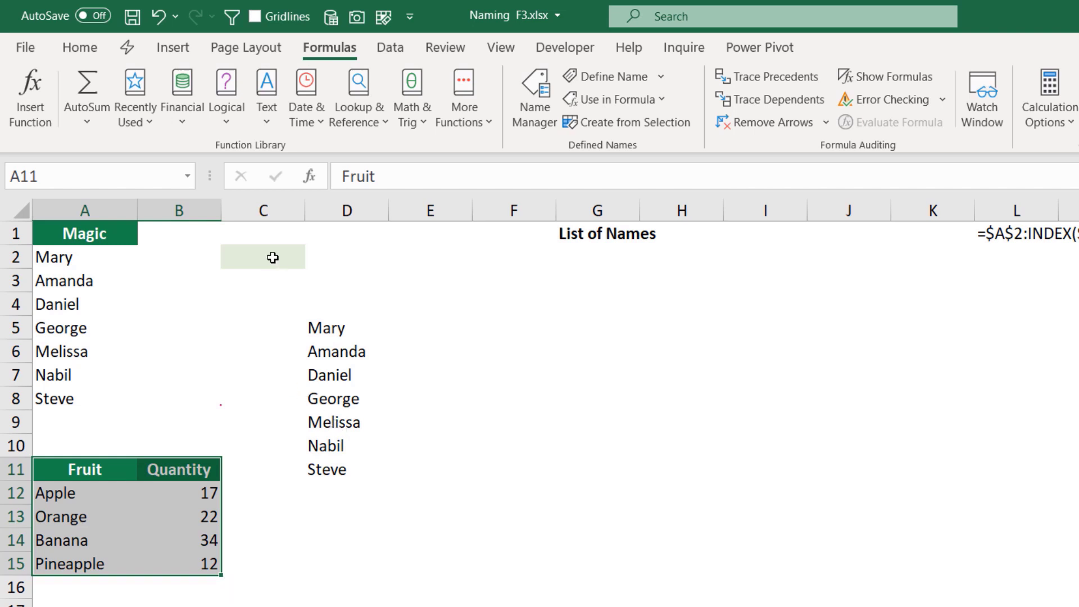
- Copy the whole dynamic range formula from cell D5 and delete it from the cell
left_click(329, 335)
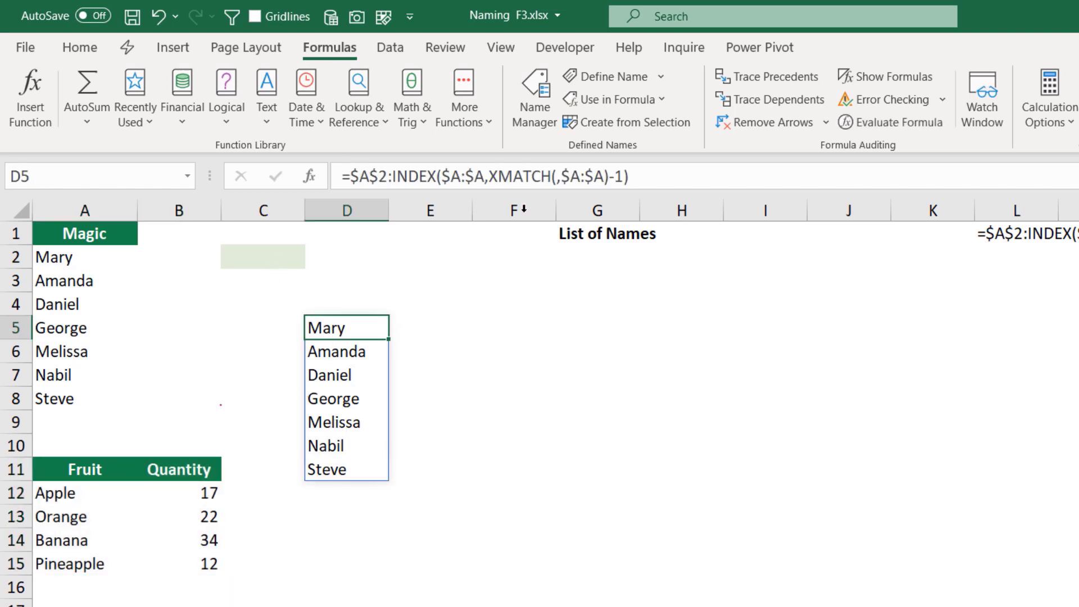
left_click_drag(629, 179, 345, 175)
key("ctrl+c")
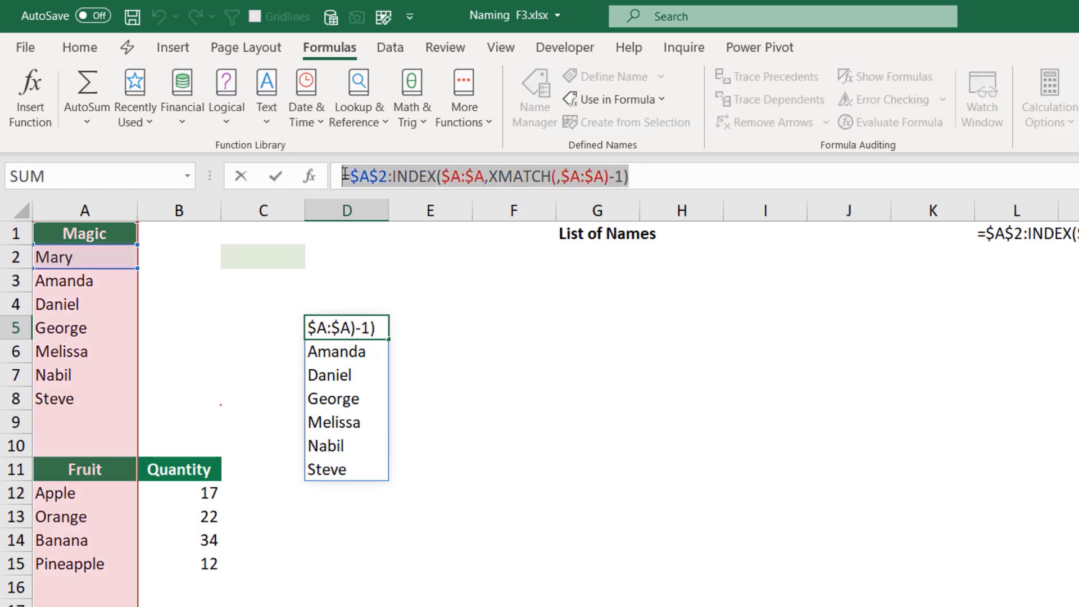
key("BackSpace")
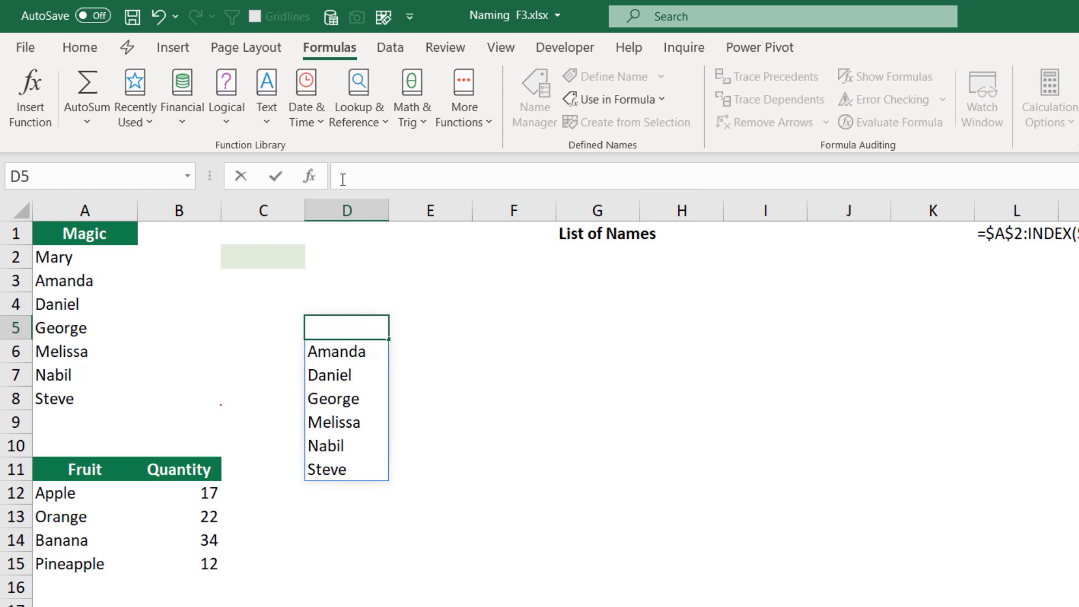
key("Return")
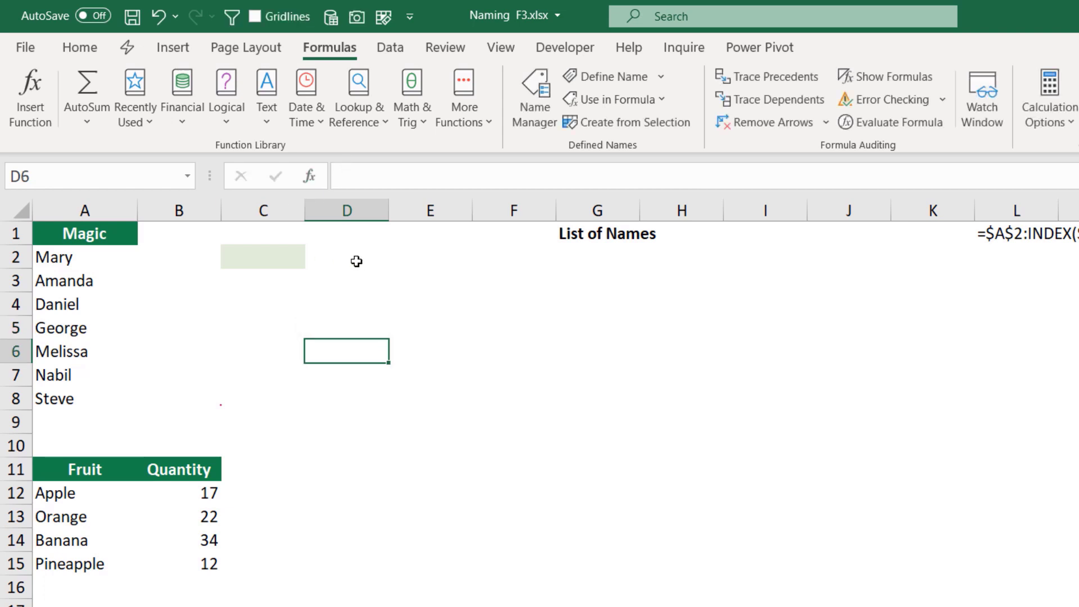
- Define a workbook-scoped name Magic that refers to the copied formula =$A$2:INDEX($A:$A,XMATCH(,$A:$A)-1)
key("ctrl+alt+F3")
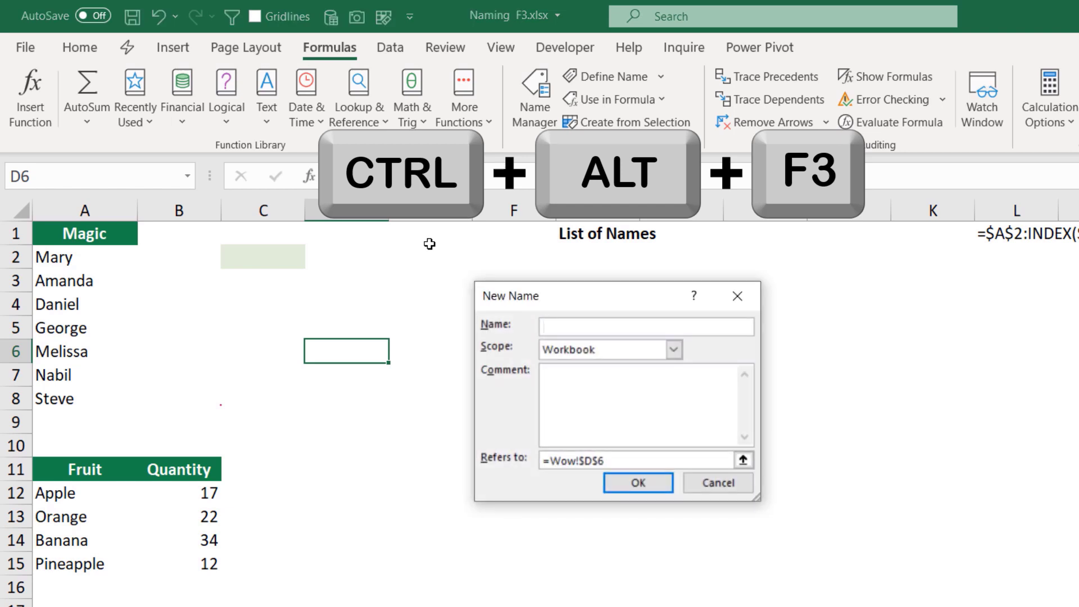
type("Magic")
left_click_drag(608, 461, 521, 462)
key("BackSpace")
key("ctrl+v")
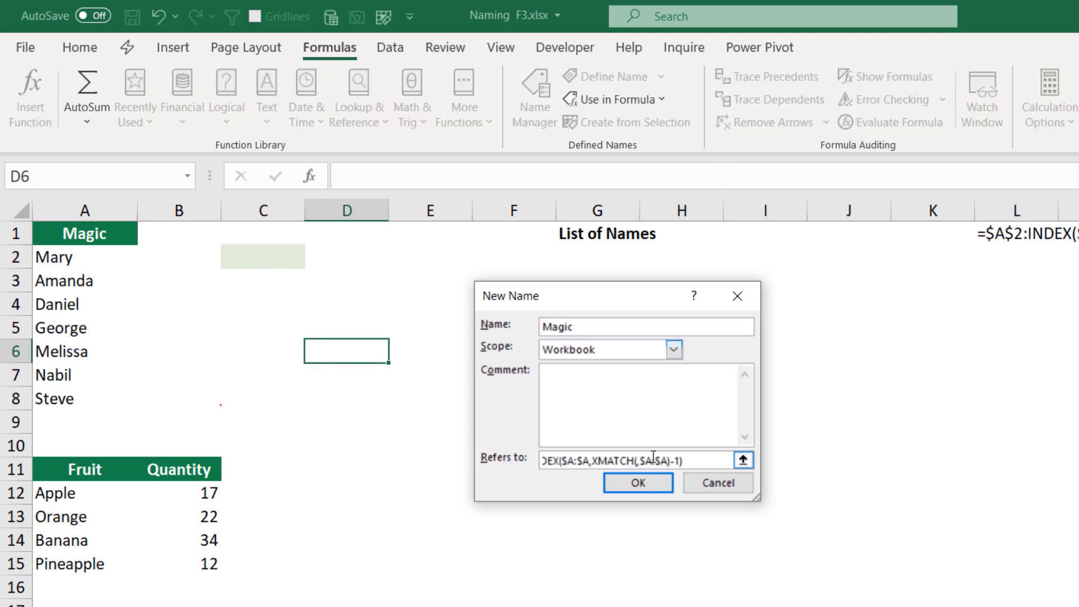
left_click(654, 481)
- Give cell C2 a List data validation with source =Magic and choose the sixth entry from its dropdown
left_click(281, 260)
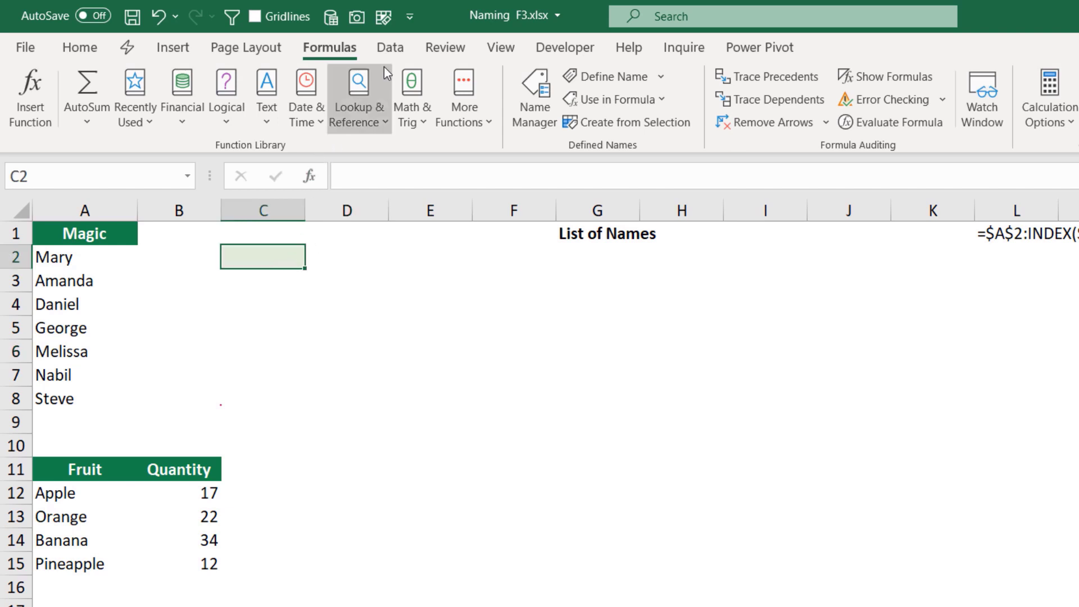
left_click(388, 47)
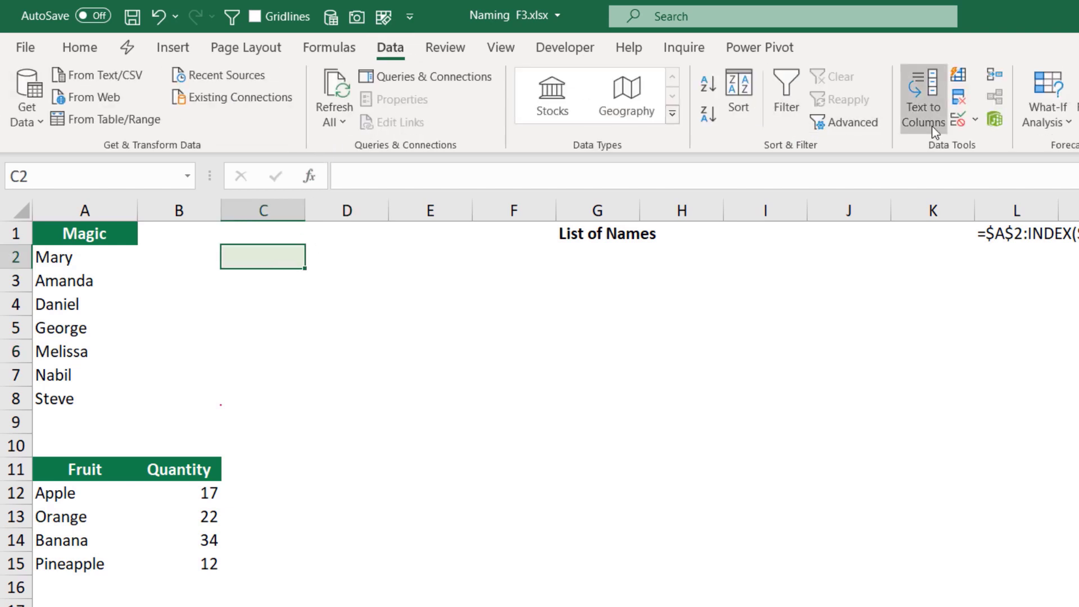
left_click(946, 122)
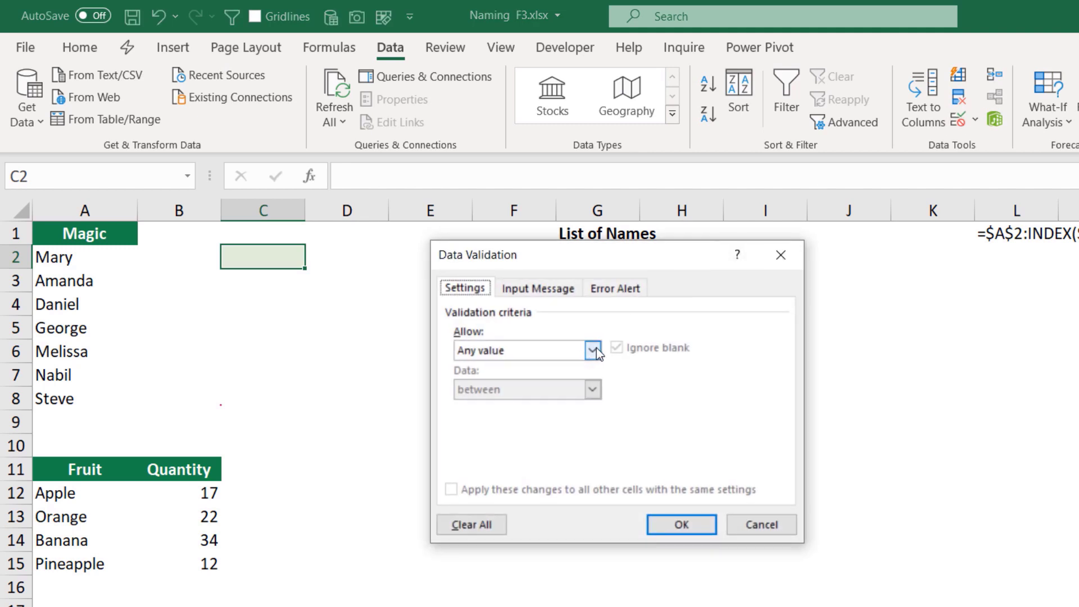
left_click(593, 350)
left_click(492, 408)
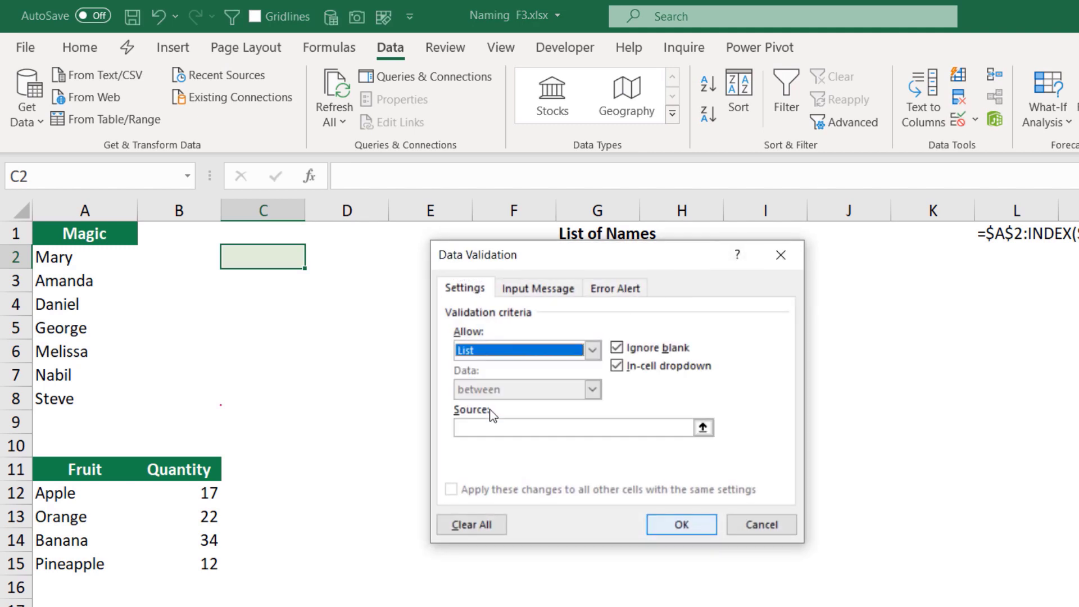
left_click(485, 425)
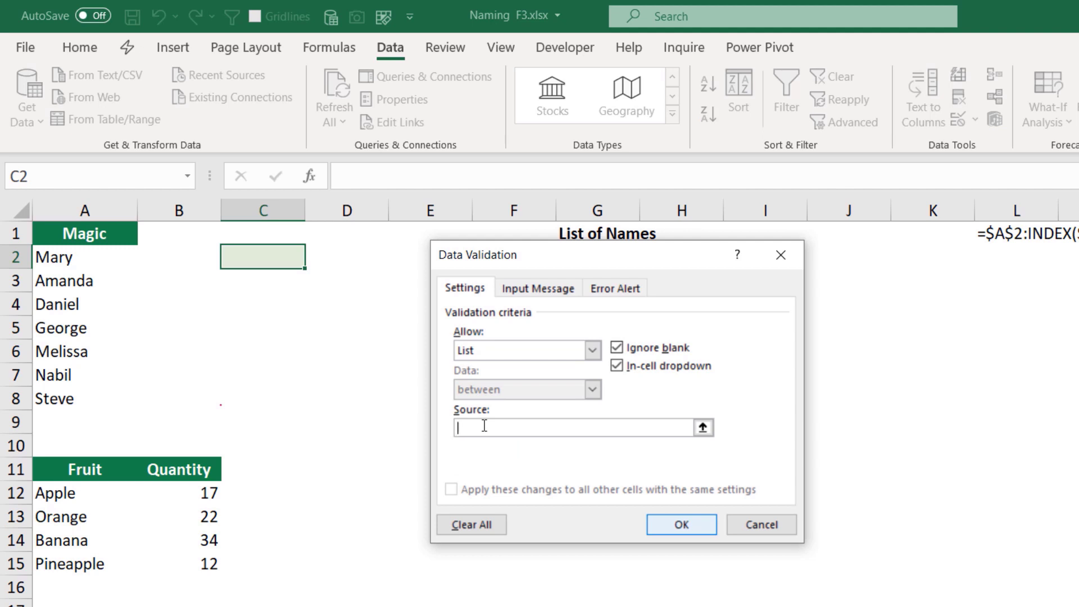
key("F3")
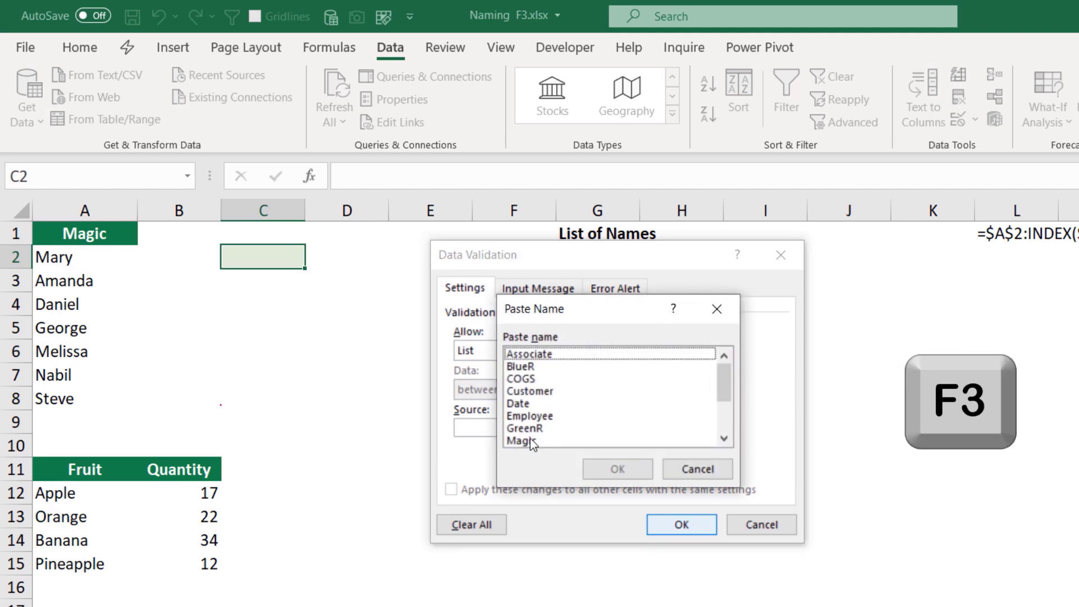
left_click(531, 438)
left_click(622, 470)
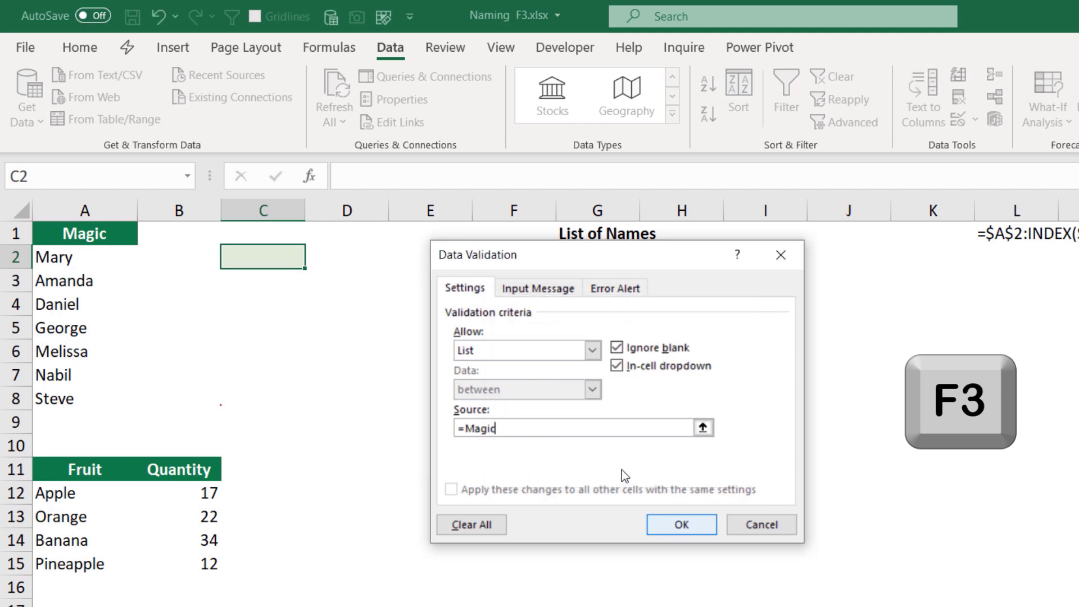
left_click(675, 527)
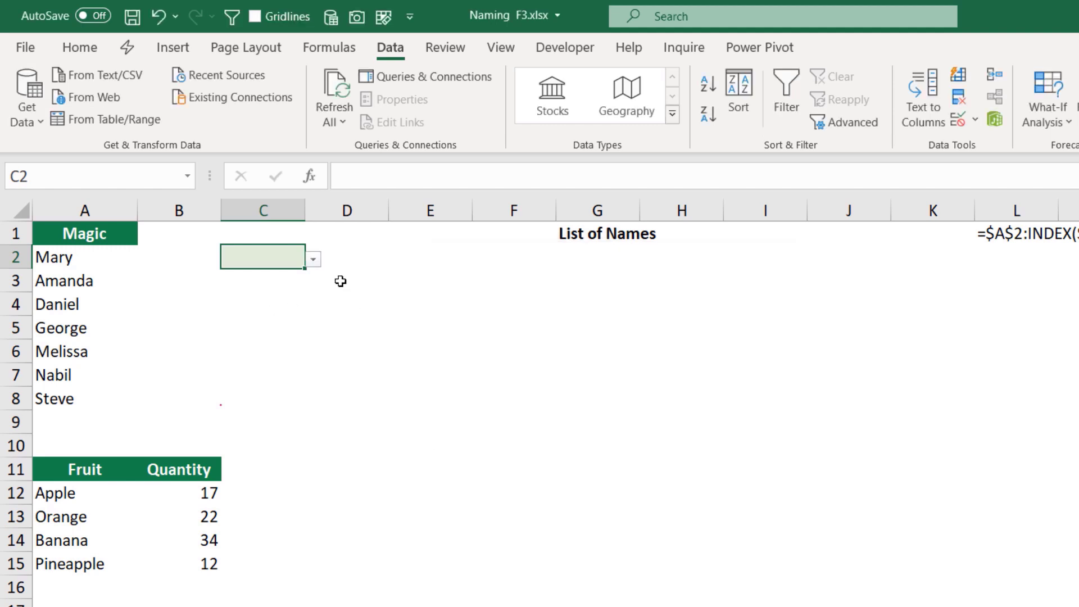
left_click(313, 260)
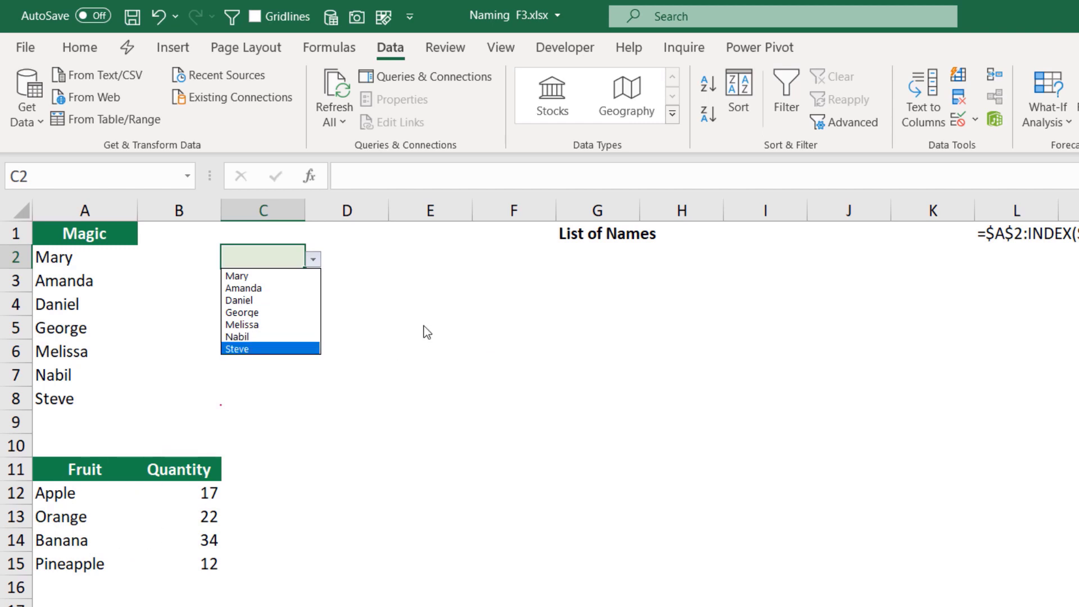
left_click(244, 336)
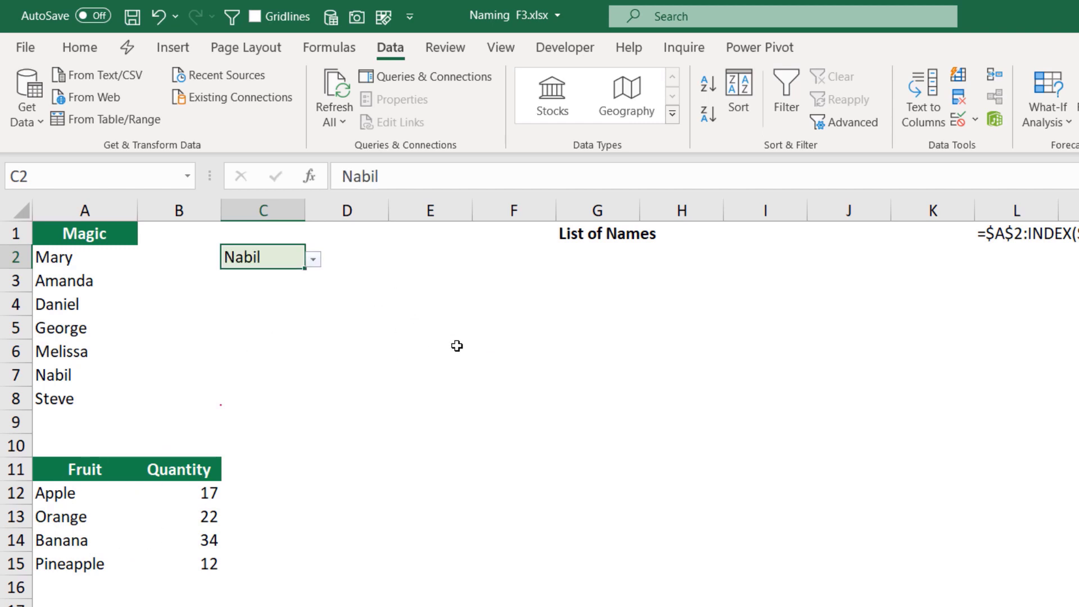
- Paste the list of all defined names with their references, starting at cell G2 under List of Names
left_click(613, 271)
left_click(584, 250)
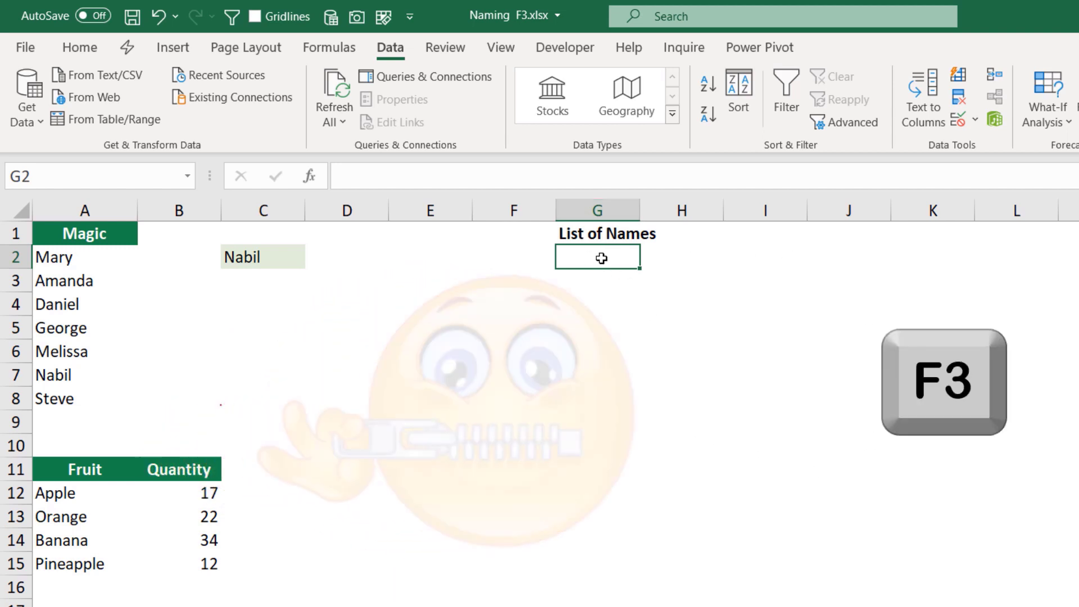
key("F3")
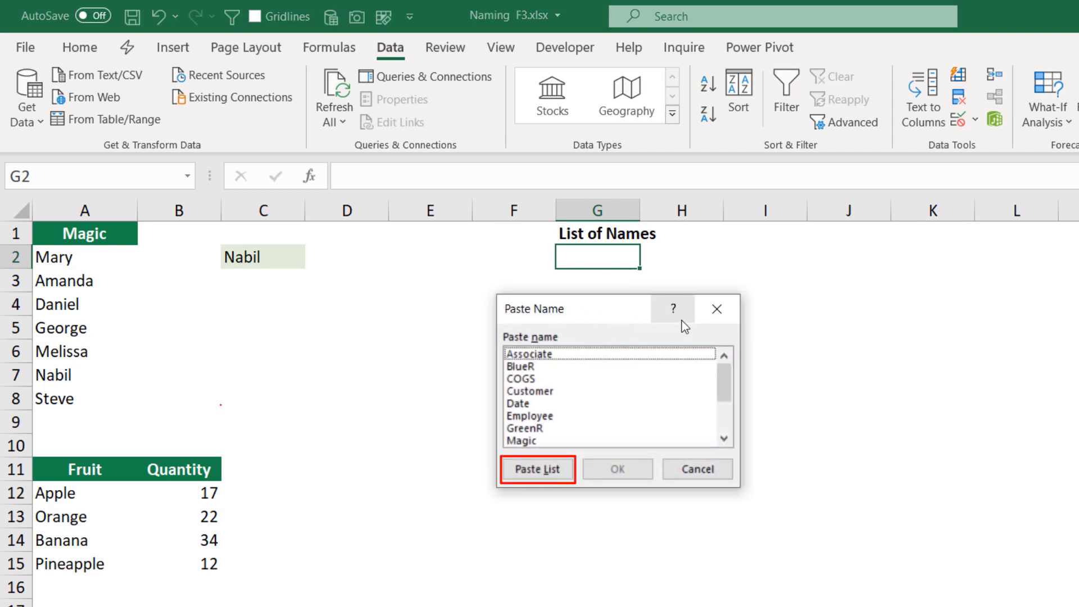
left_click(538, 469)
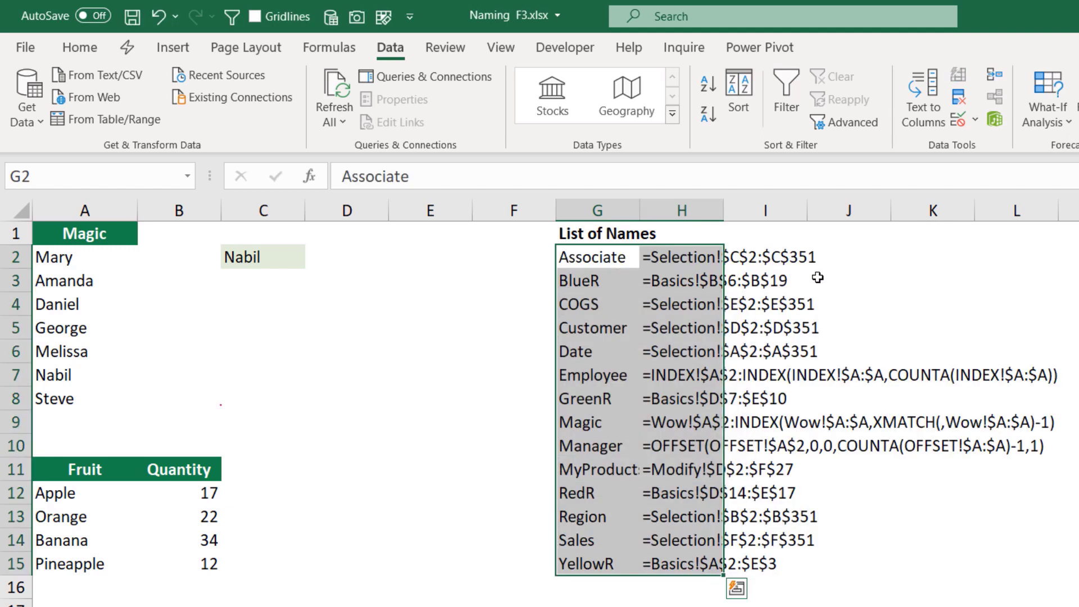
left_click(611, 257)
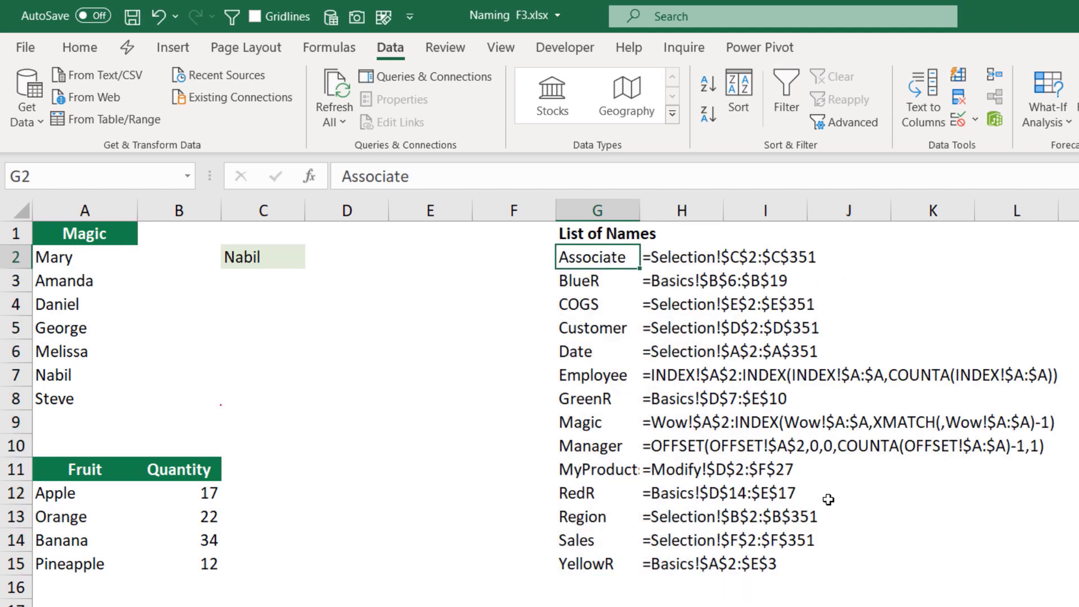